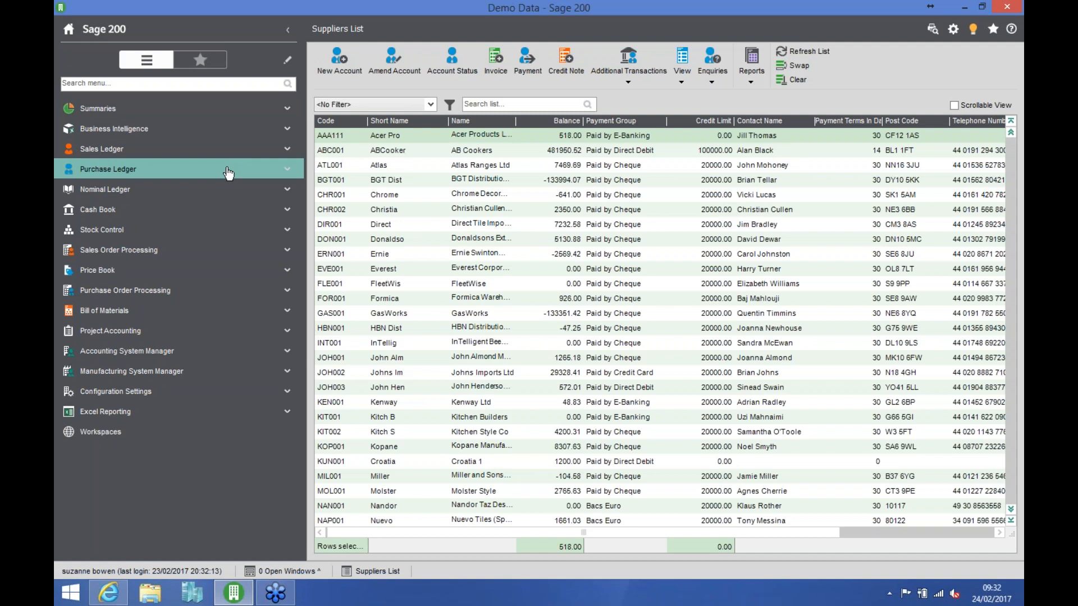
# Open the Ledger Settings from the Purchase Ledger's set-up utilities.
pyautogui.click(148, 172)
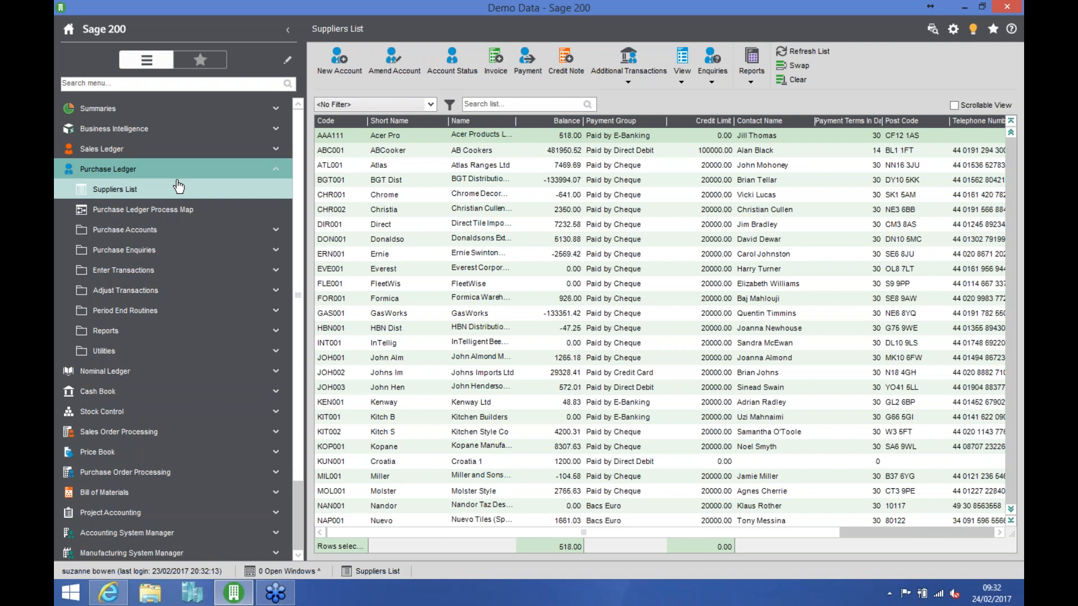
pyautogui.click(126, 356)
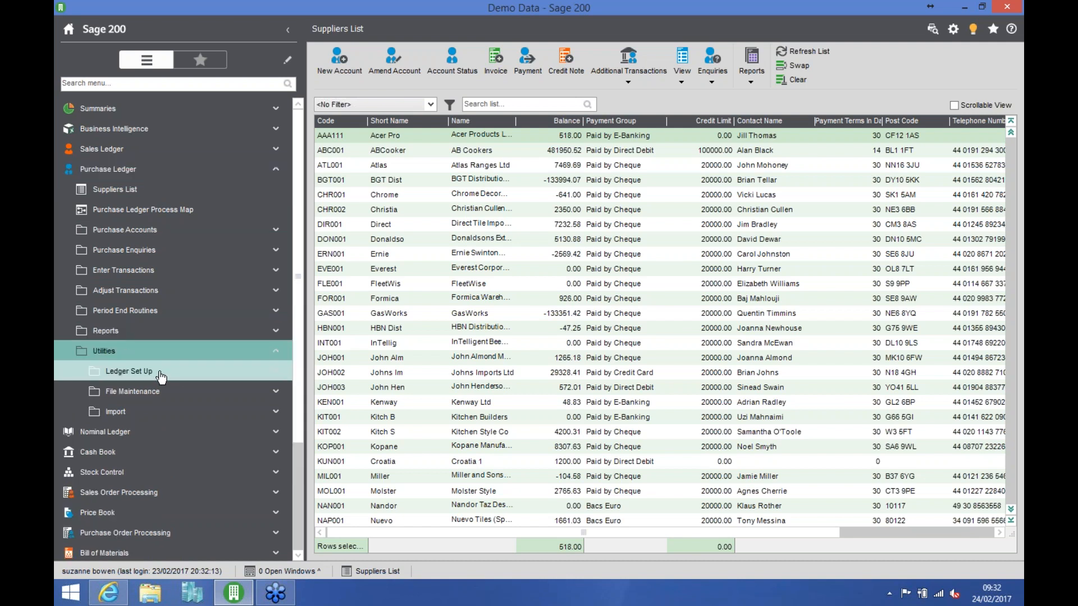
pyautogui.click(161, 375)
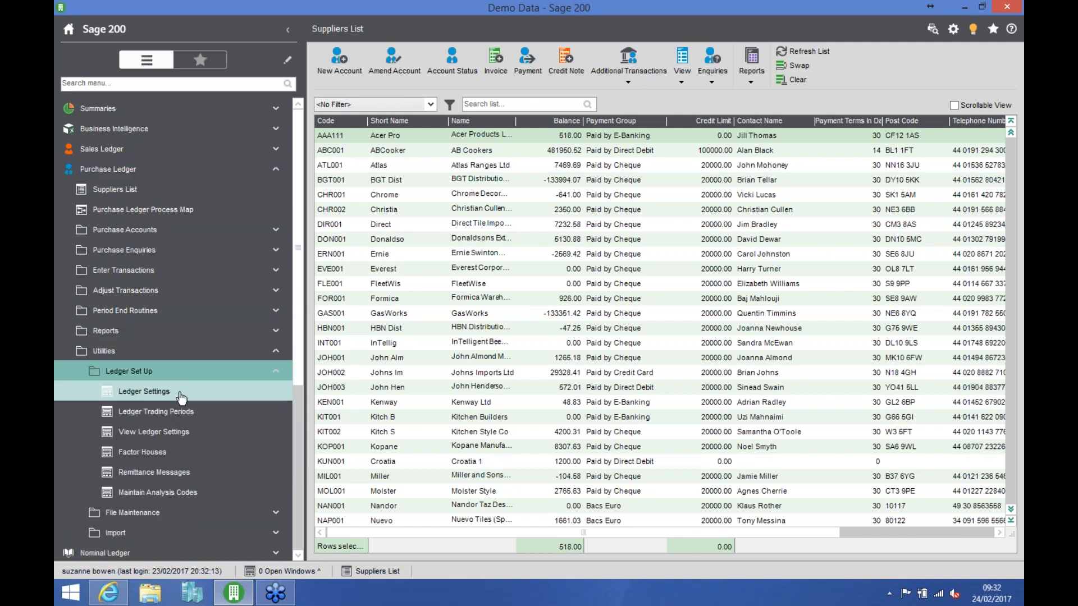
pyautogui.click(181, 397)
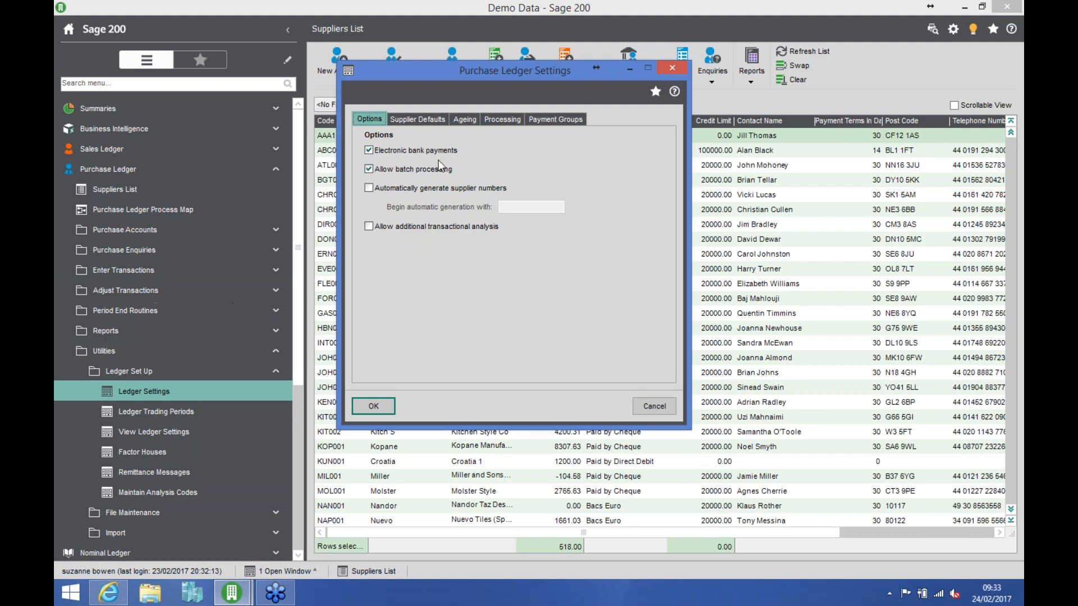
# Examine the payment document choices for the Paid by E-Banking payment group and return to the general ledger options.
pyautogui.click(555, 120)
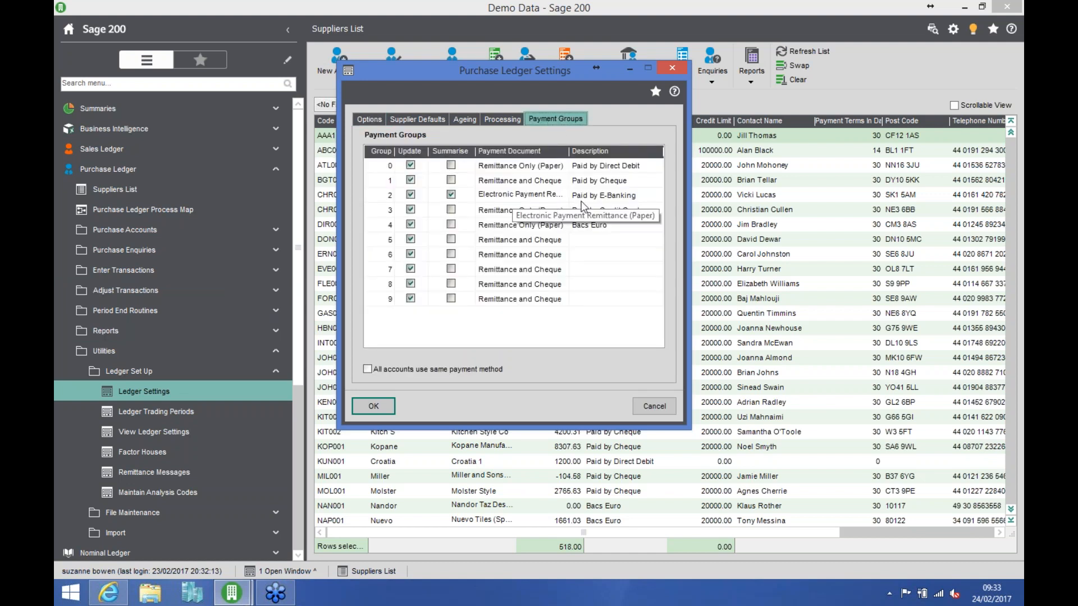
pyautogui.click(550, 197)
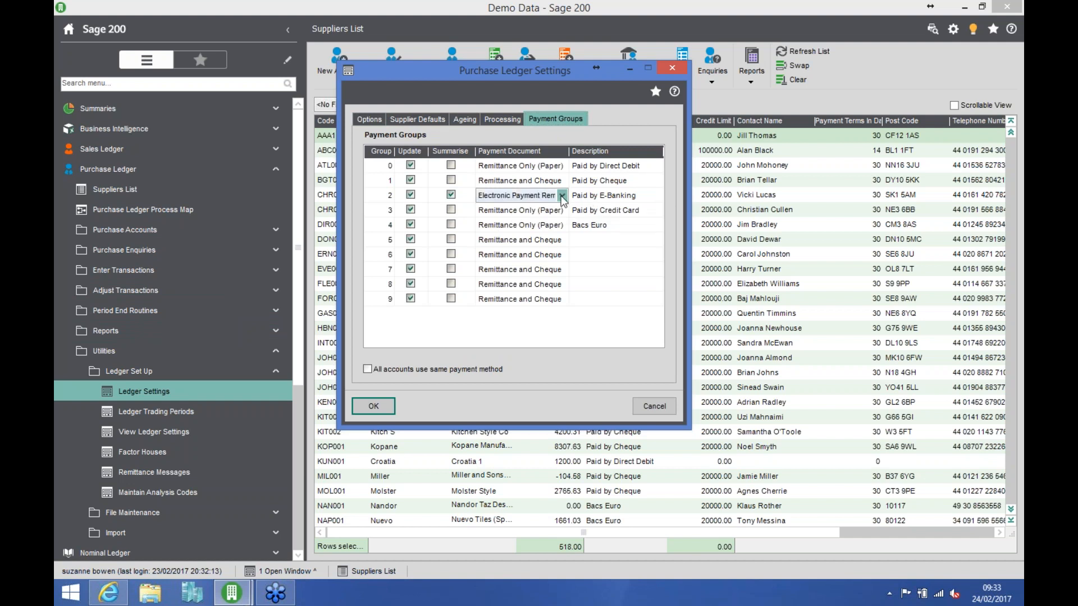
pyautogui.click(561, 196)
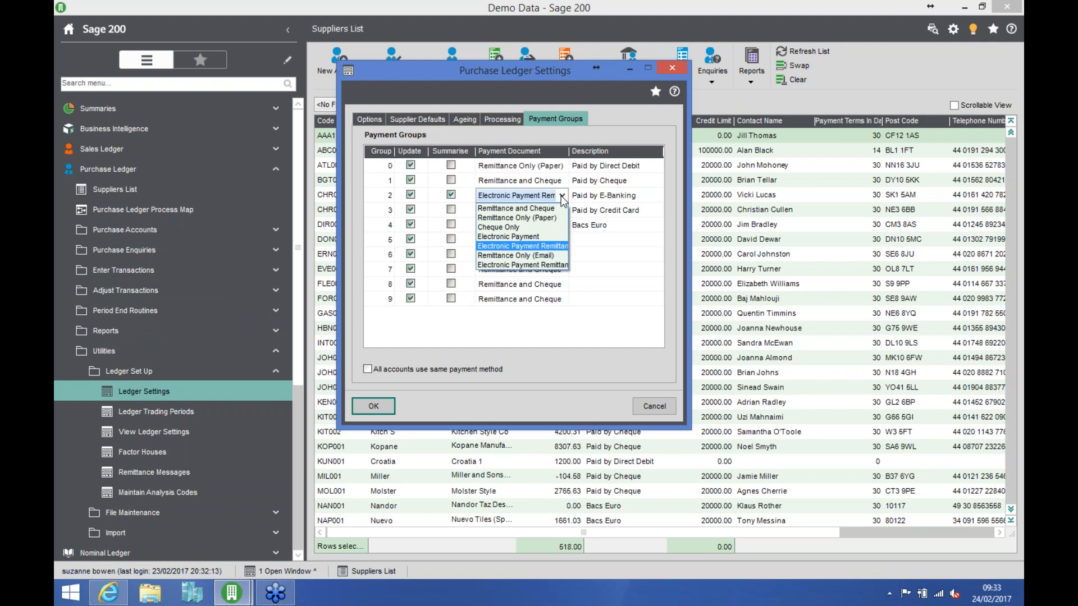
pyautogui.click(562, 199)
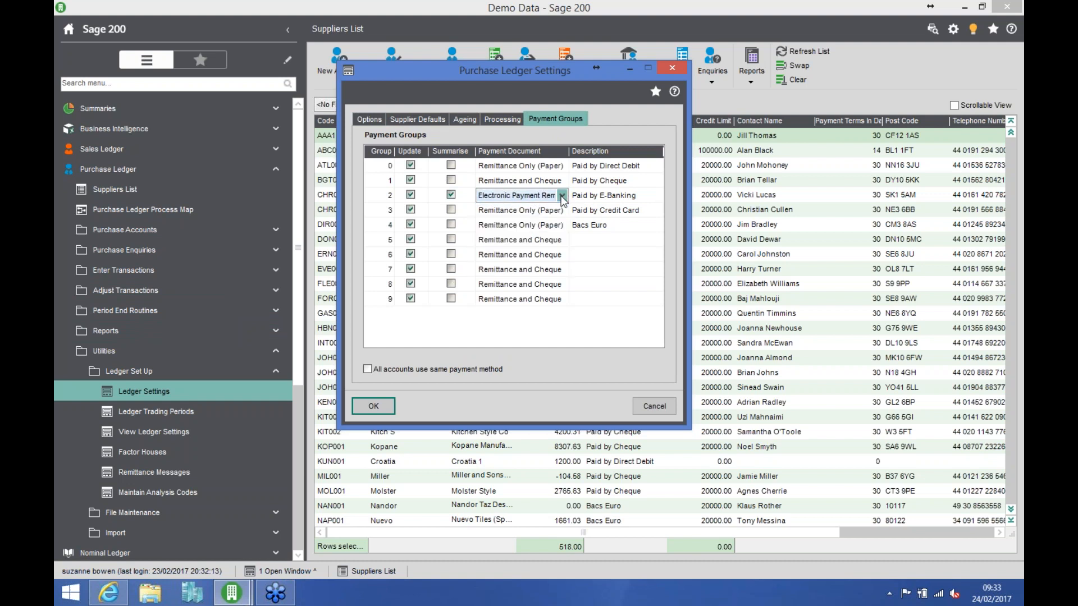
pyautogui.click(375, 119)
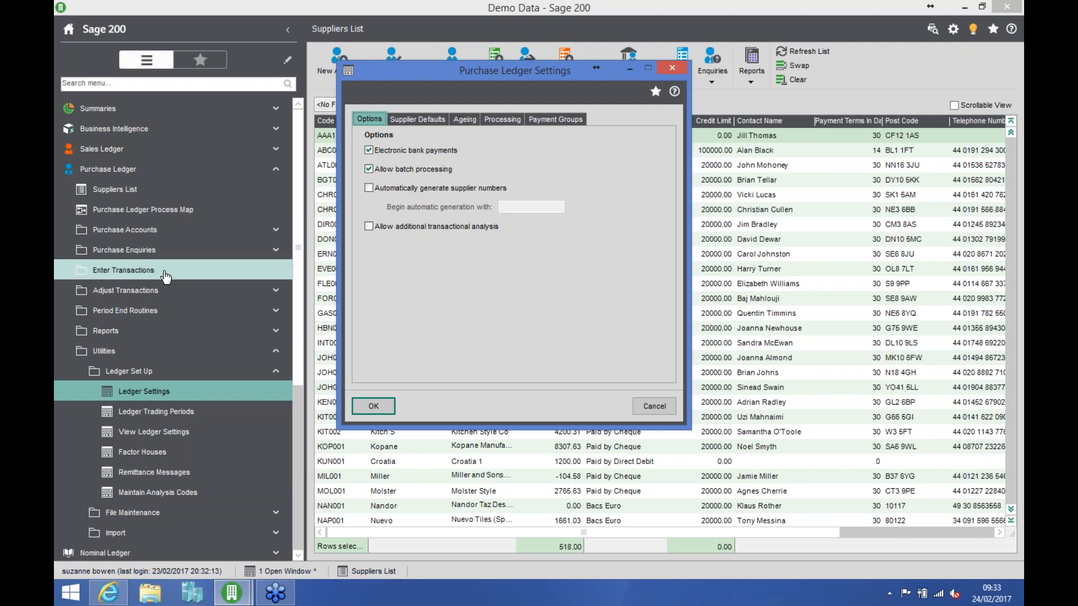
# Examine the Enter Transactions routines, and return to the Purchase Ledger Settings window's batch processing and additional transactional analysis options.
pyautogui.click(140, 275)
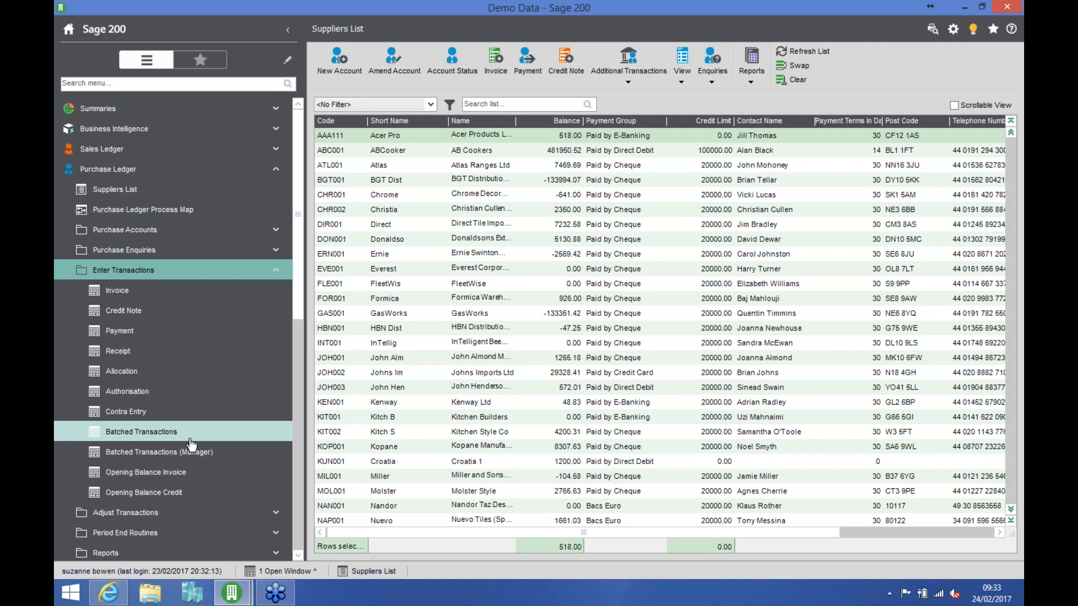
pyautogui.click(285, 571)
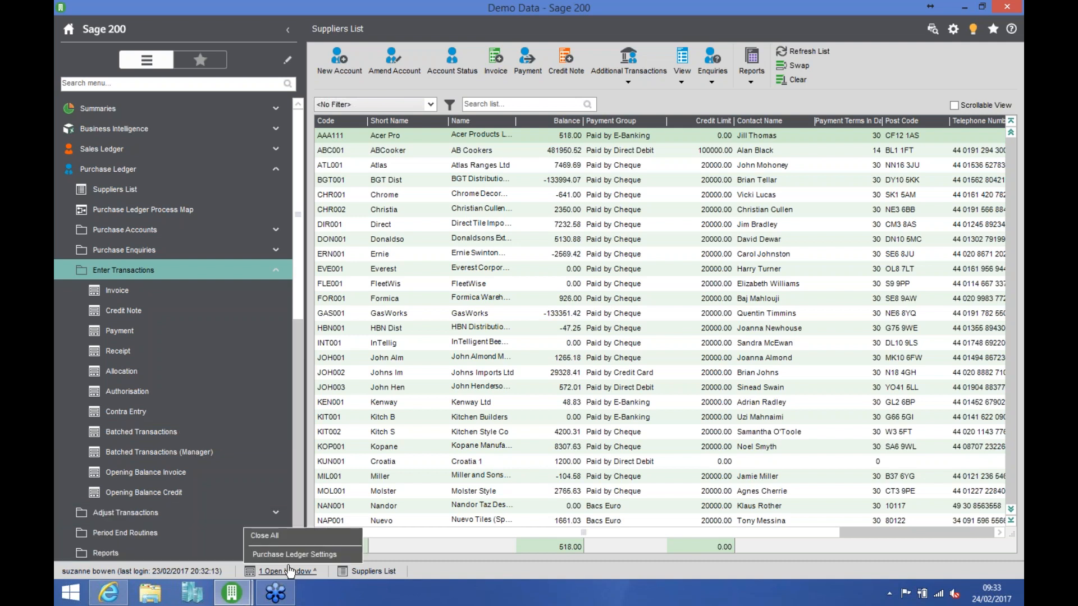
pyautogui.click(290, 554)
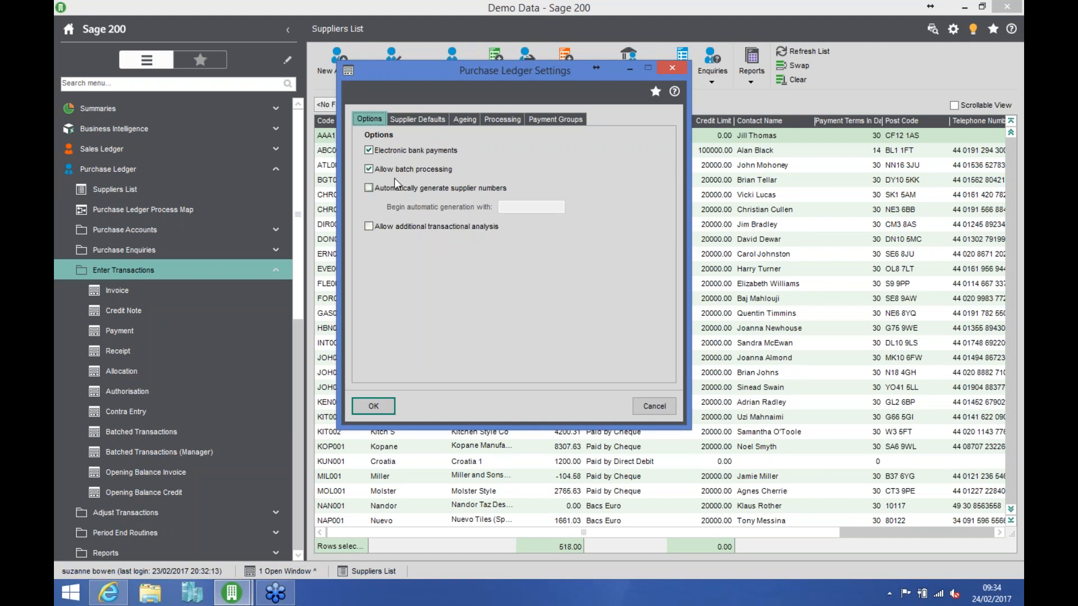
pyautogui.moveTo(404, 75); pyautogui.dragTo(462, 98)
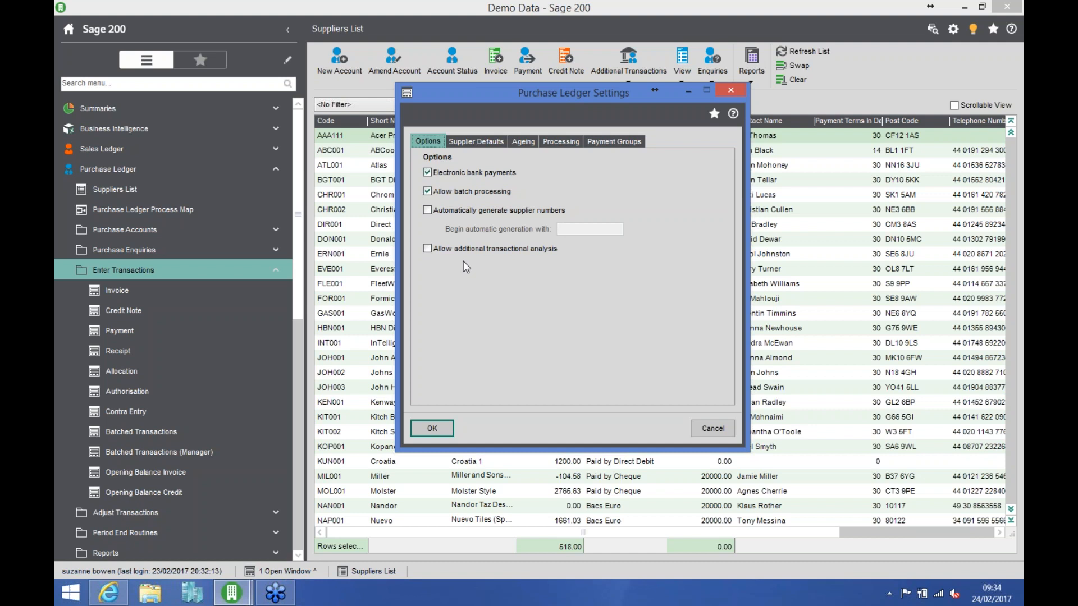
pyautogui.click(428, 250)
# Set the supplier defaults to 10 early settlement days with a discount percentage of 1.00.
pyautogui.click(488, 140)
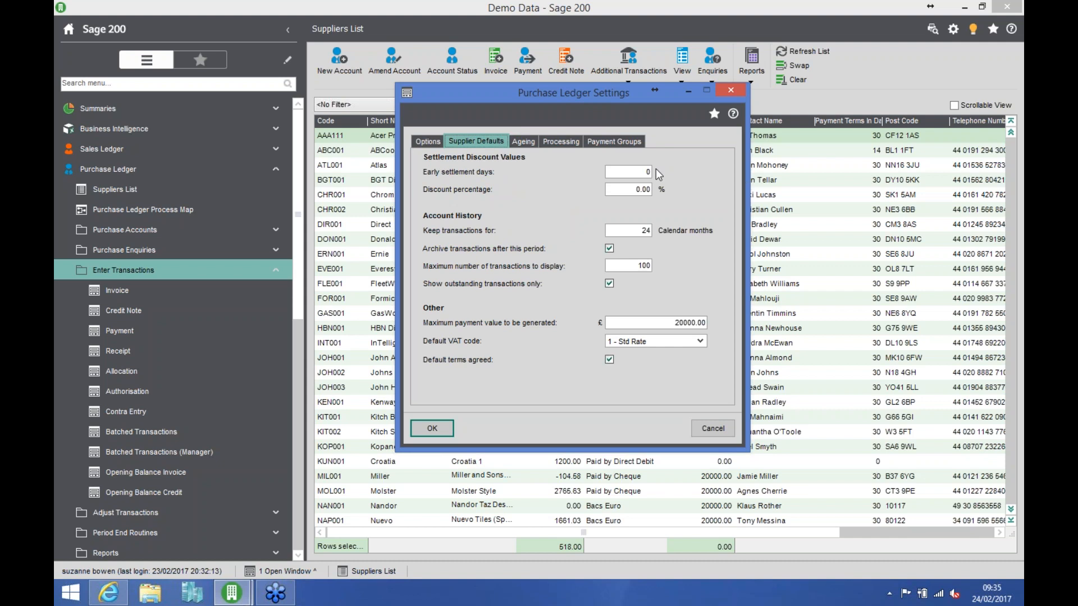
pyautogui.click(633, 173)
pyautogui.write('10')
pyautogui.click(643, 189)
pyautogui.write('1')
pyautogui.press('Tab')
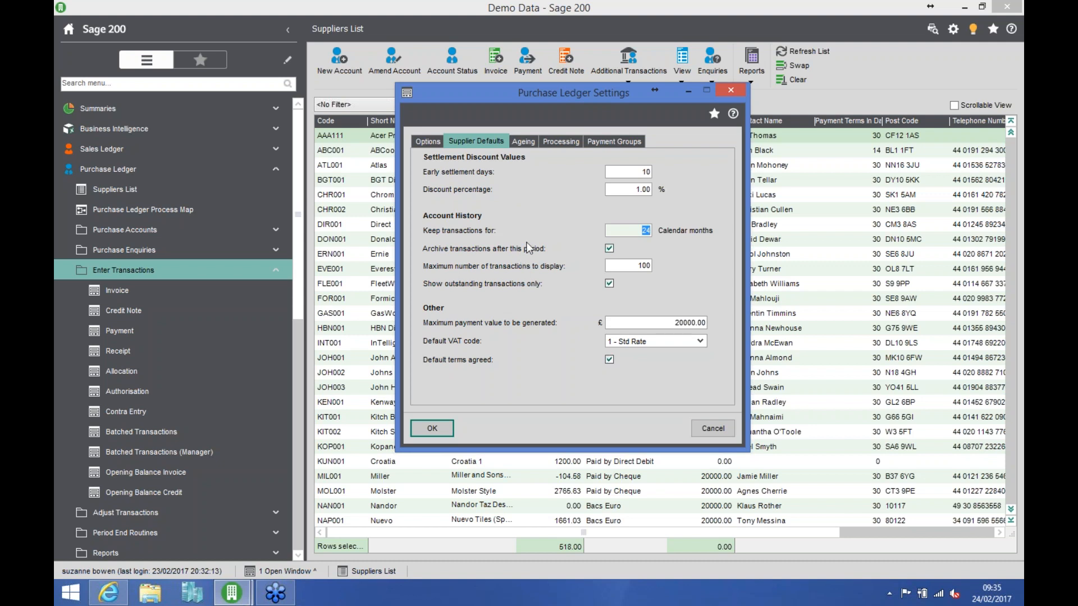
# Examine the supplier defaults for account history, maximum payment value and default terms agreed.
pyautogui.click(628, 230)
pyautogui.click(628, 267)
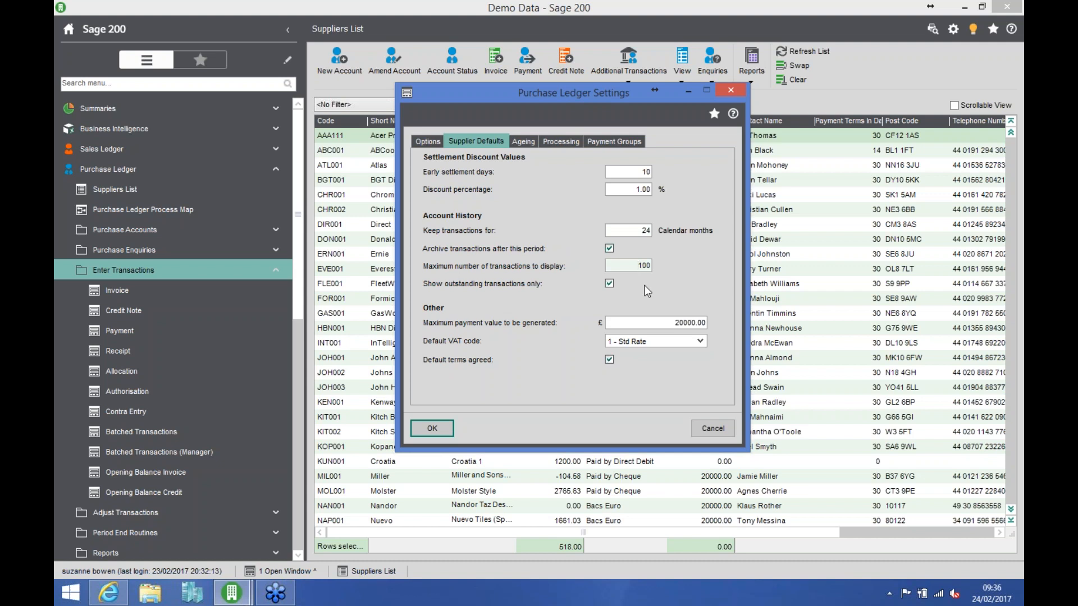
pyautogui.moveTo(626, 267); pyautogui.dragTo(660, 268)
pyautogui.click(632, 325)
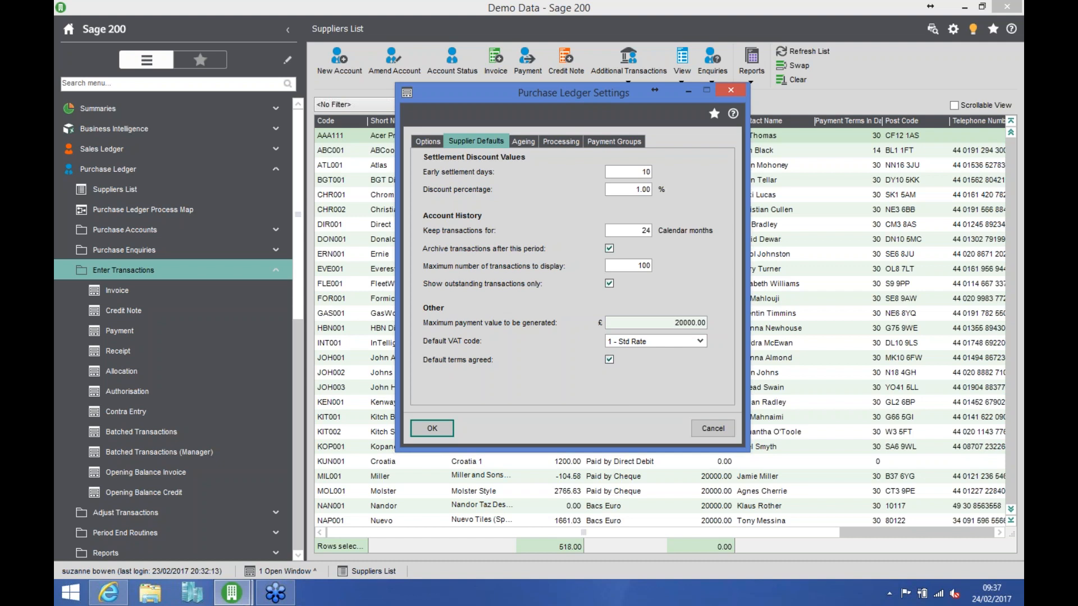
pyautogui.click(609, 356)
# Examine the creditors ageing periods used for Purchase Ledger reports.
pyautogui.click(523, 141)
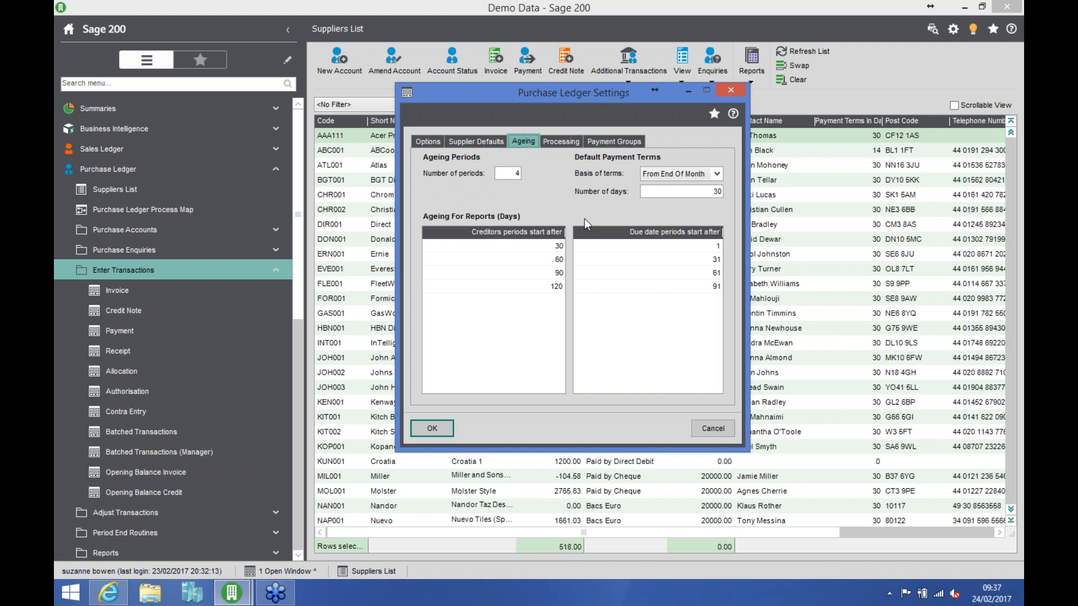
pyautogui.click(558, 247)
pyautogui.click(558, 260)
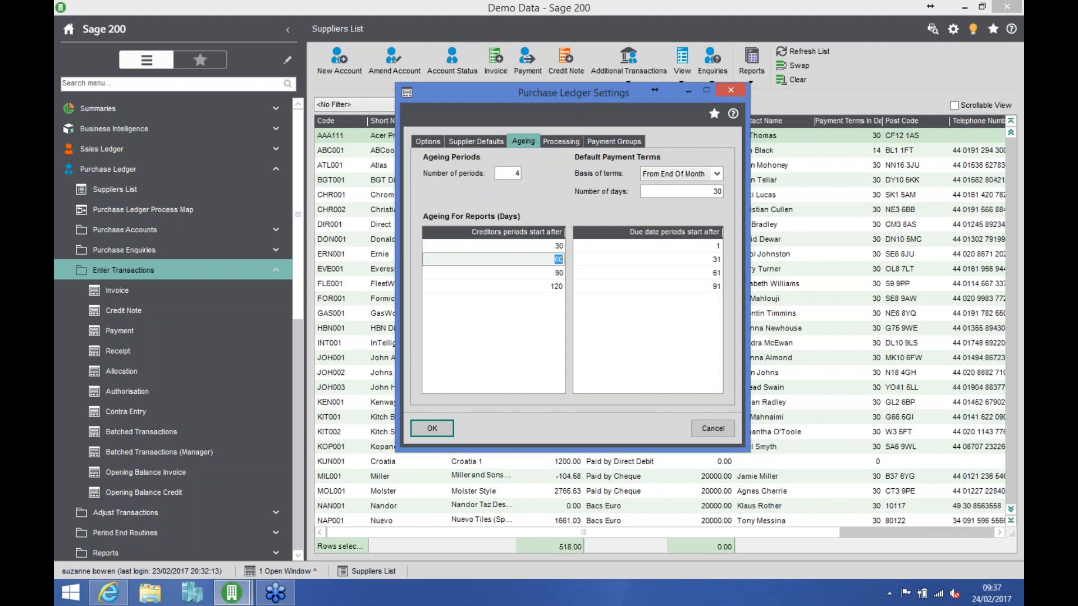
pyautogui.click(558, 273)
pyautogui.click(554, 288)
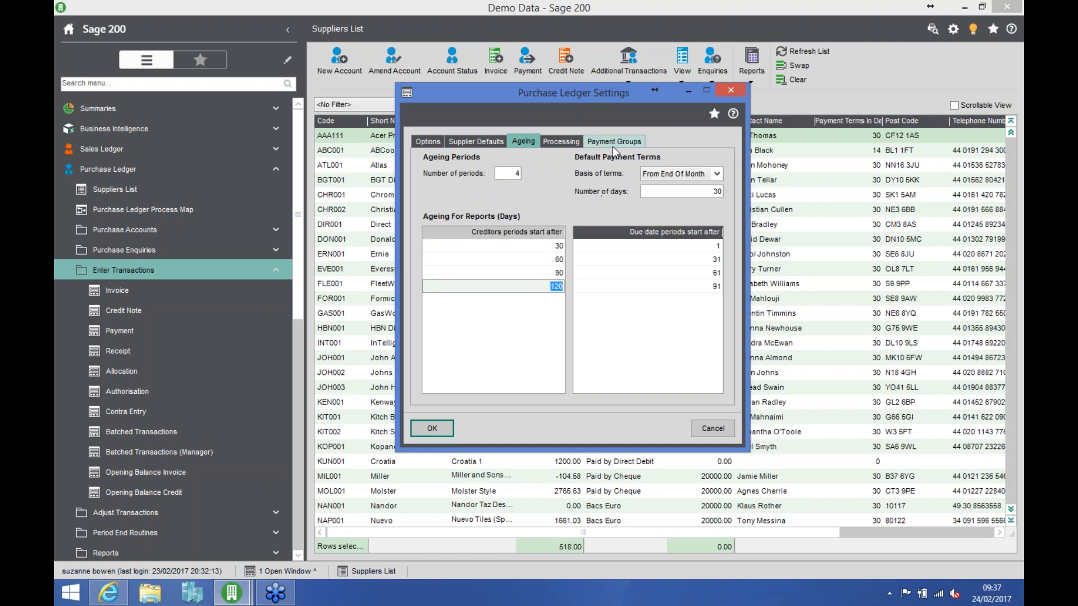
# Examine the basis and day count of the default payment terms, and the invoice authorisation limit in the processing settings.
pyautogui.click(717, 174)
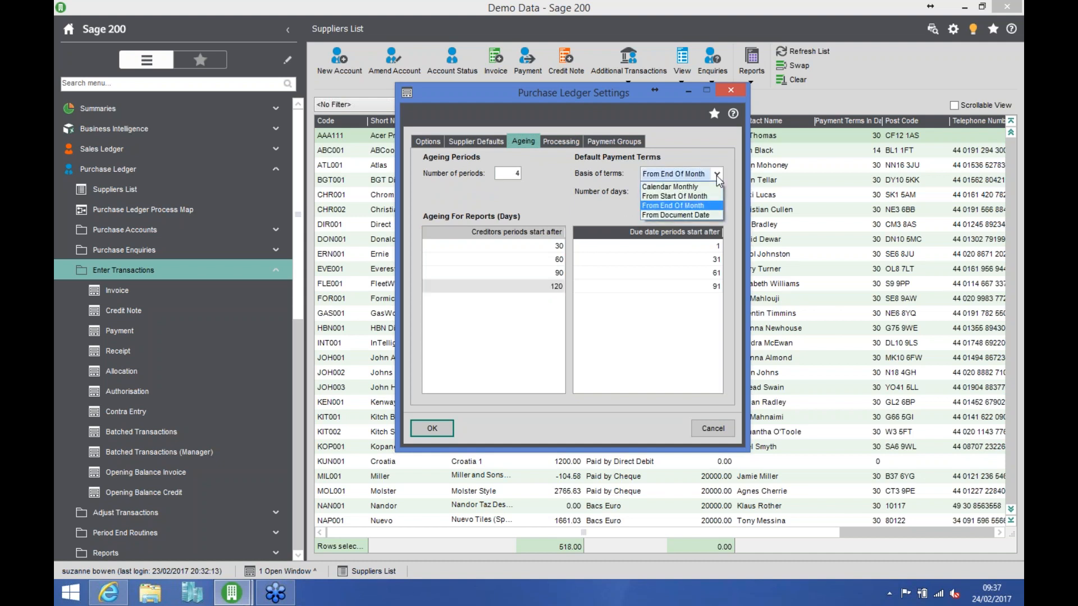
pyautogui.click(716, 175)
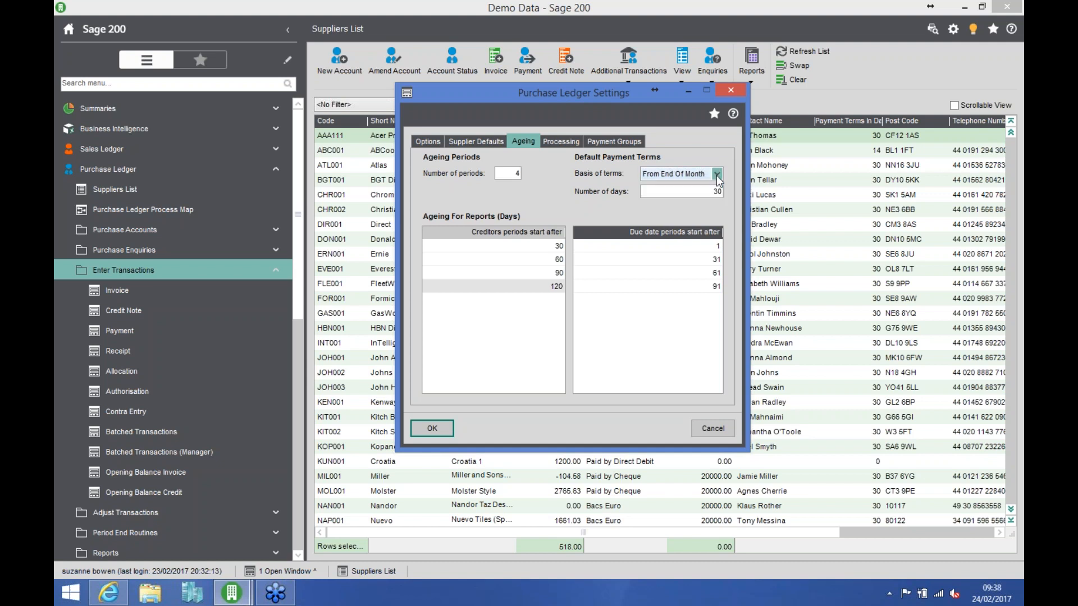
pyautogui.click(695, 197)
pyautogui.click(566, 141)
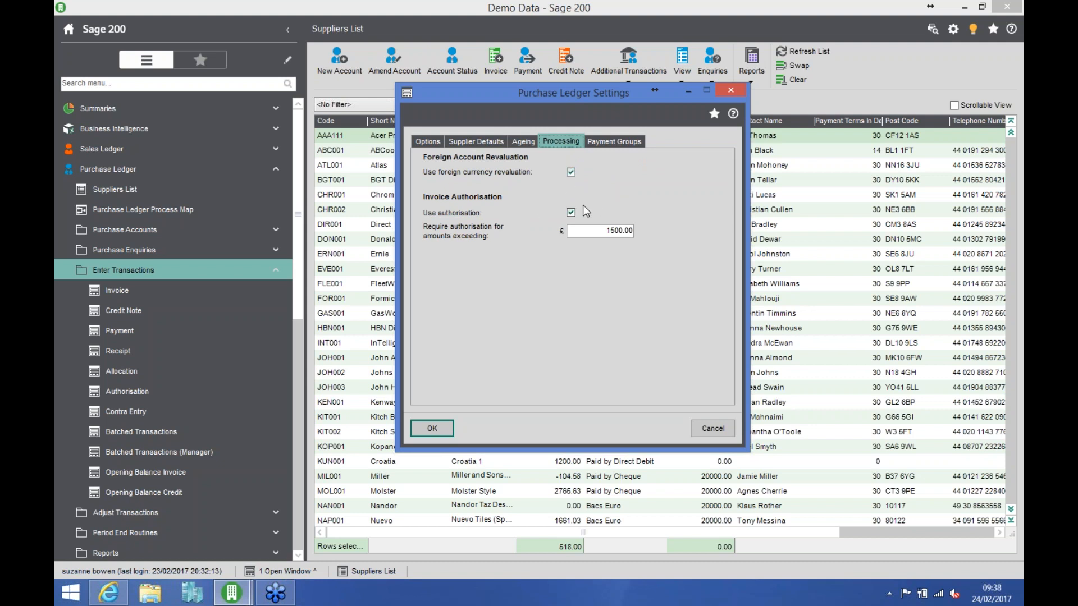
pyautogui.click(594, 233)
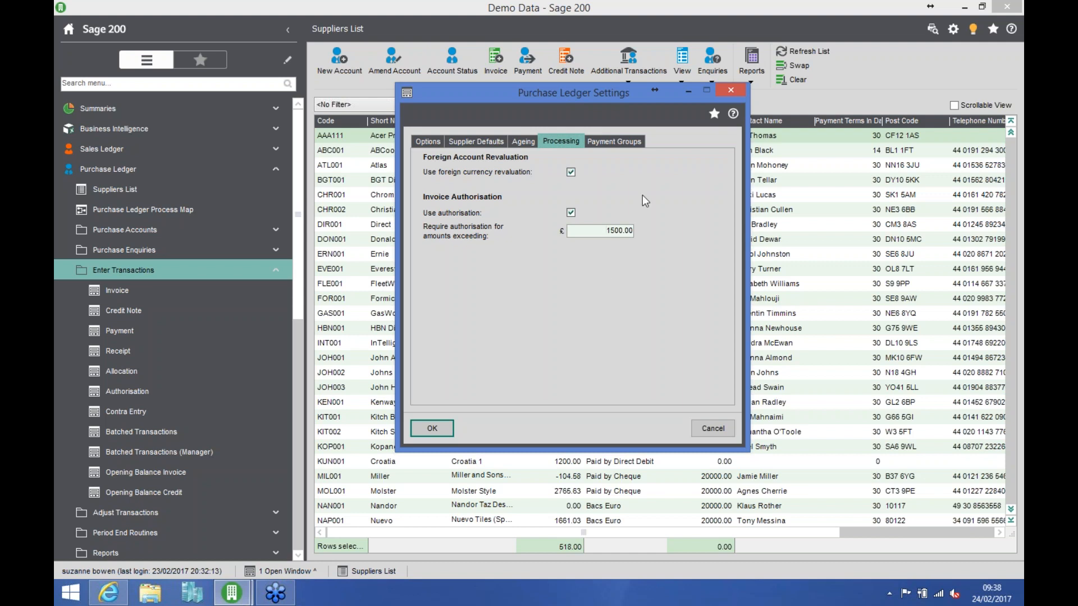
# Check the Paid by E-Banking group's payment document options and description, and save the Purchase Ledger settings.
pyautogui.click(618, 142)
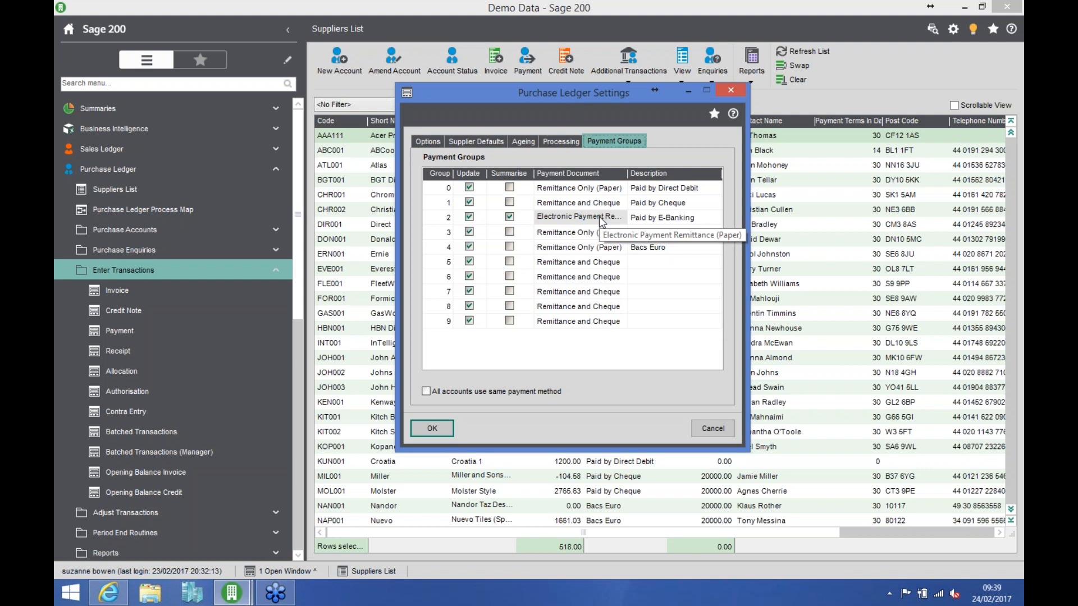
pyautogui.click(509, 217)
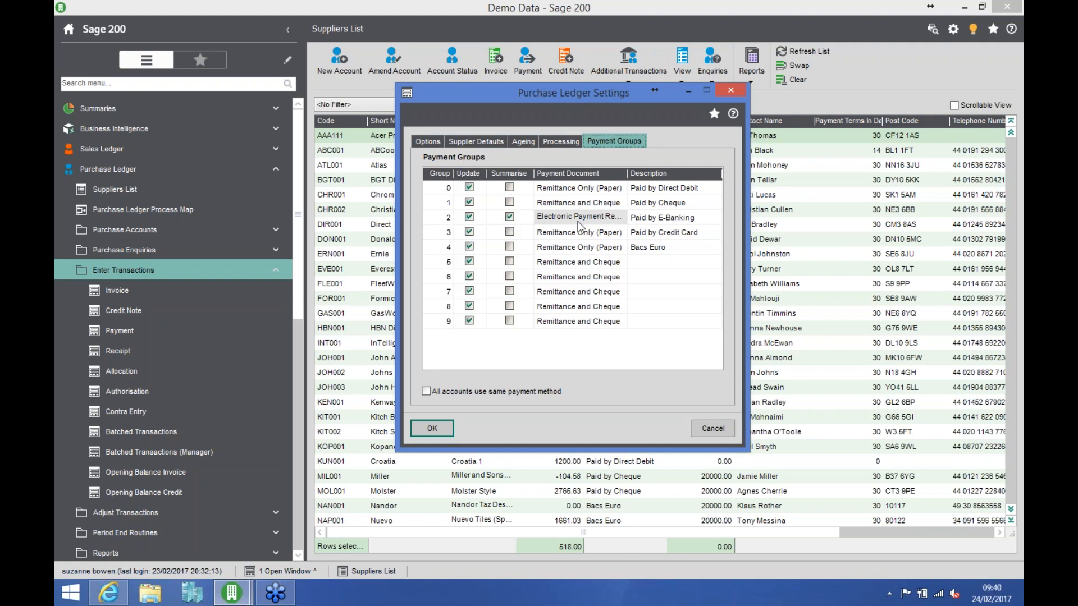
pyautogui.click(604, 219)
pyautogui.click(620, 219)
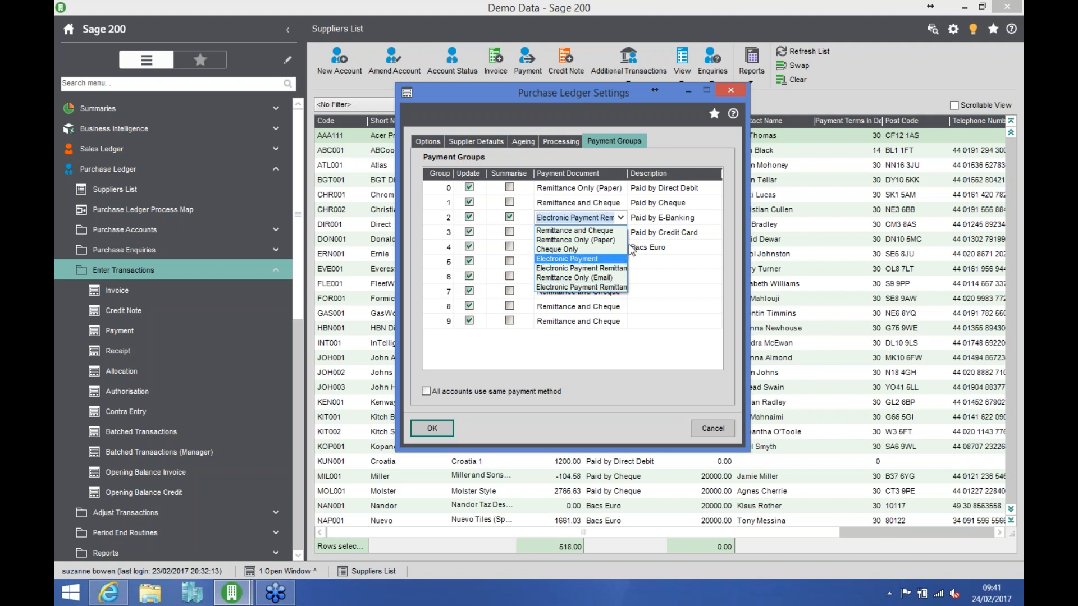
pyautogui.click(656, 220)
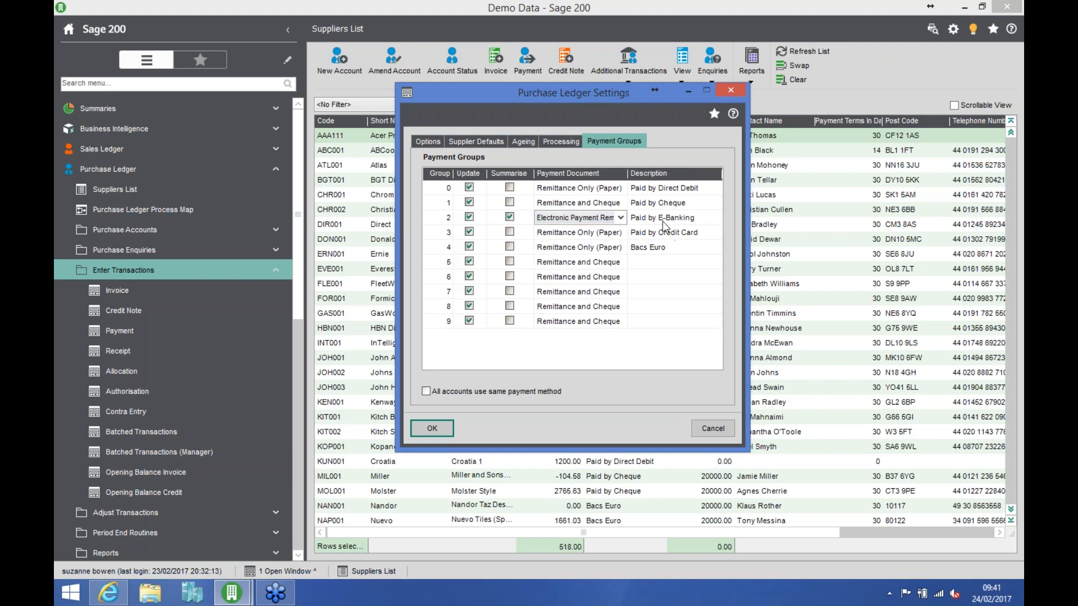
pyautogui.click(660, 224)
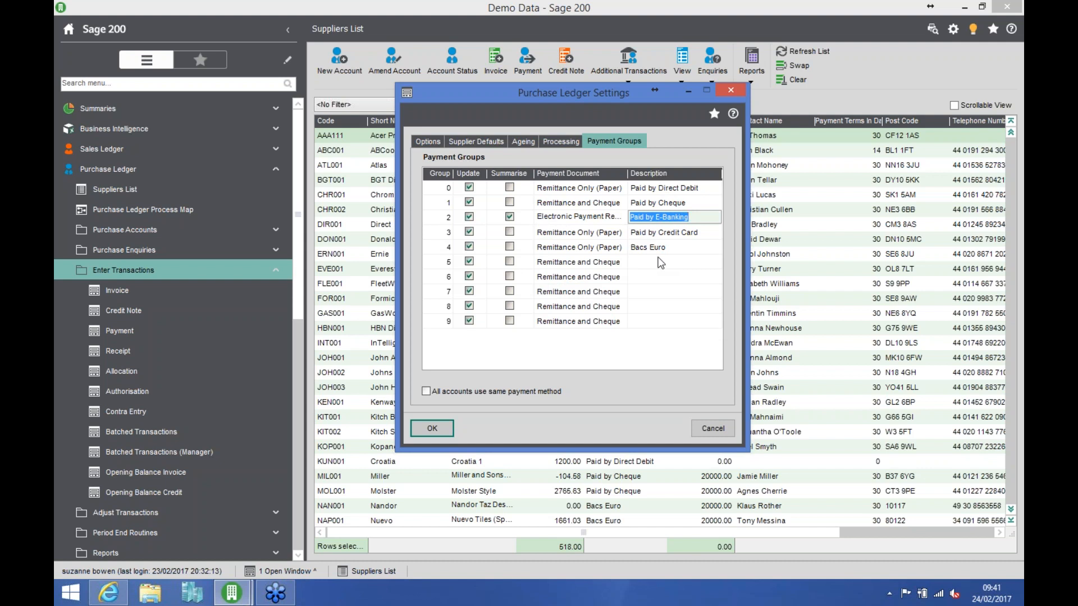
pyautogui.click(441, 429)
# Examine the Purchase Ledger's trading periods through to the 2017 end dates and close the period configuration.
pyautogui.click(225, 271)
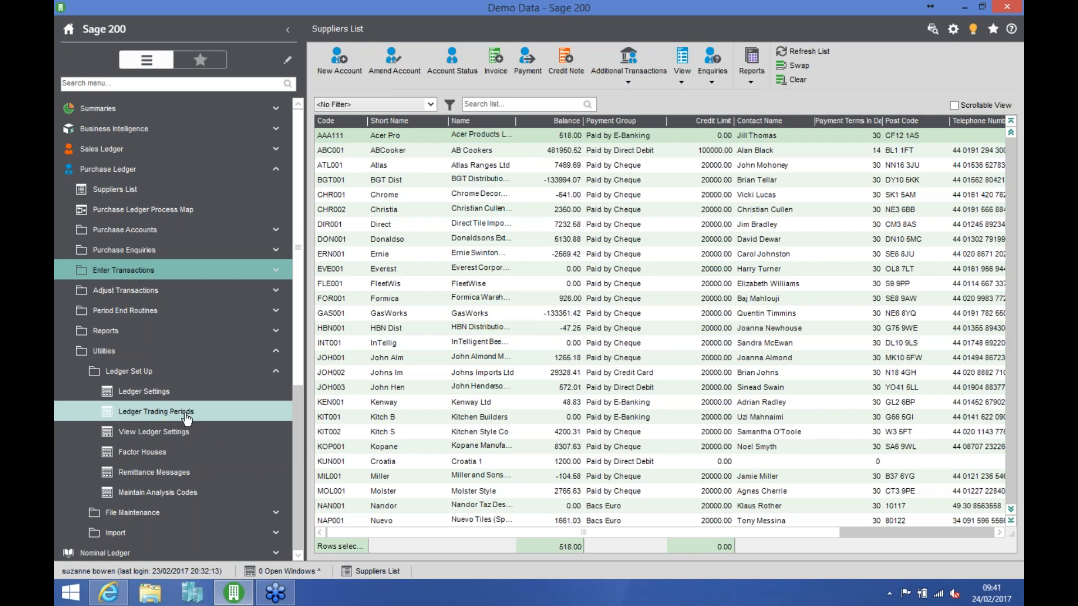
pyautogui.click(186, 417)
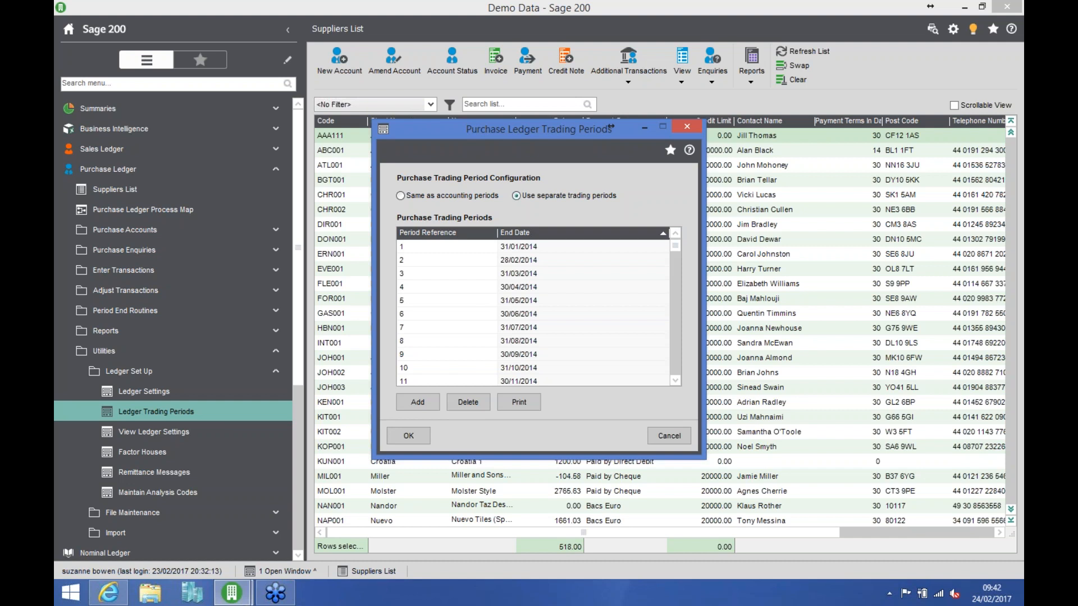
pyautogui.click(675, 380)
pyautogui.click(675, 381)
pyautogui.scroll(-6, 677, 379)
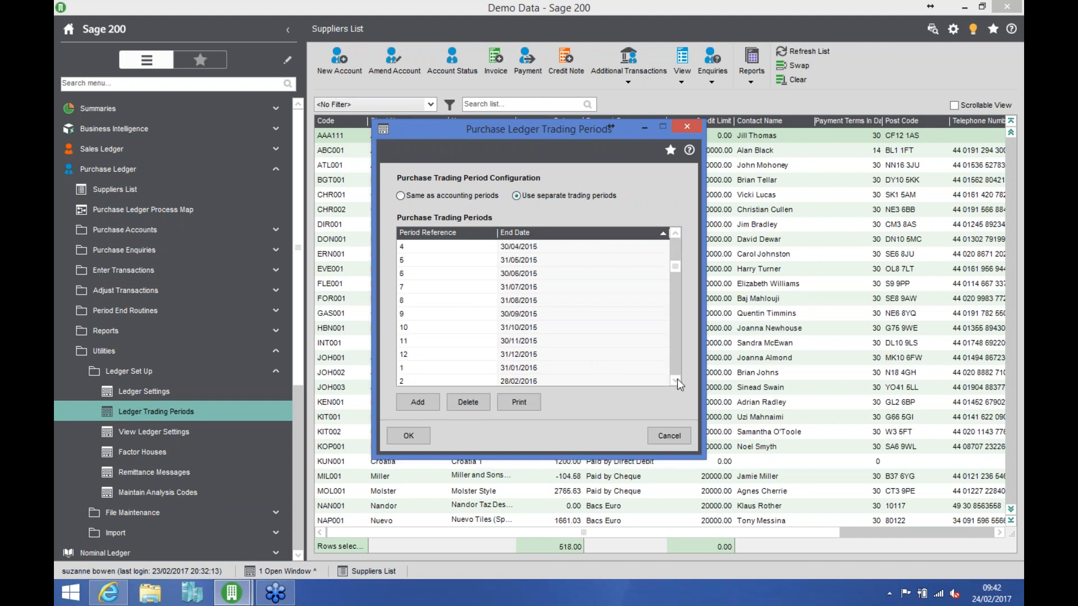
pyautogui.scroll(-3, 677, 378)
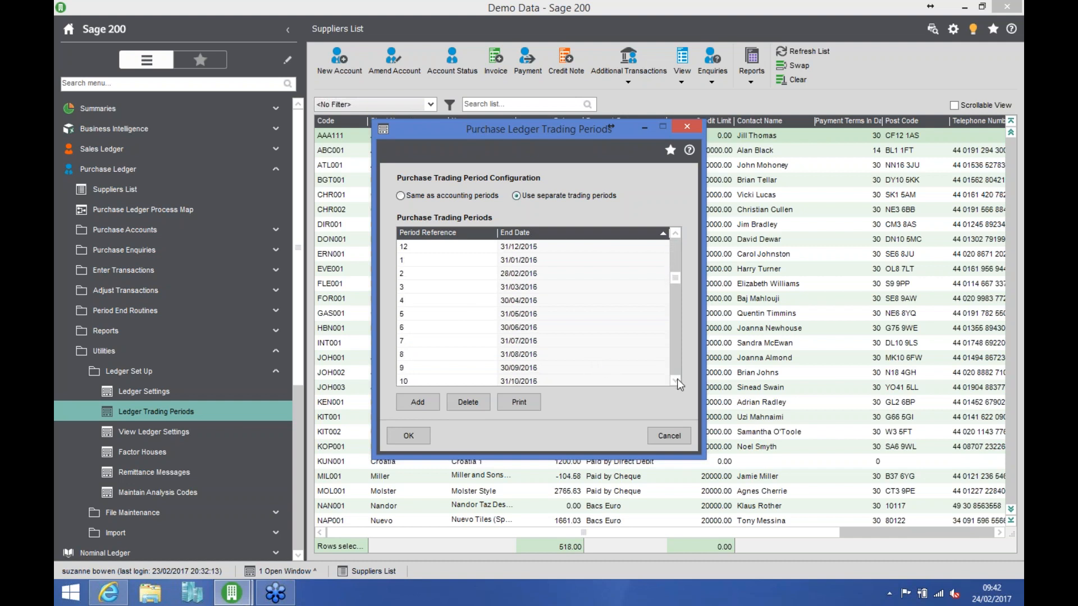
pyautogui.click(675, 380)
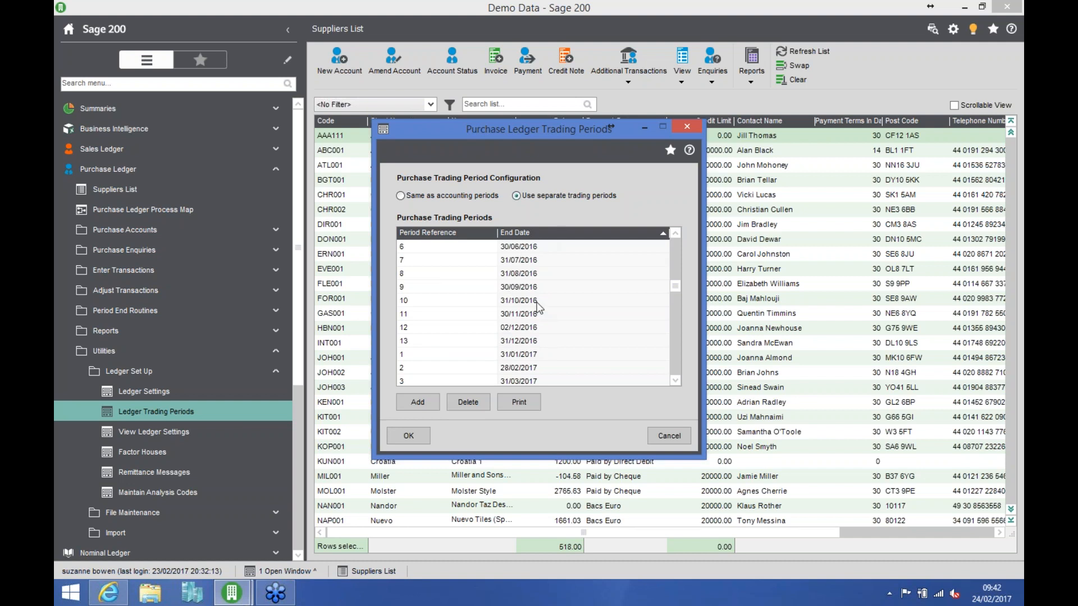
pyautogui.click(419, 438)
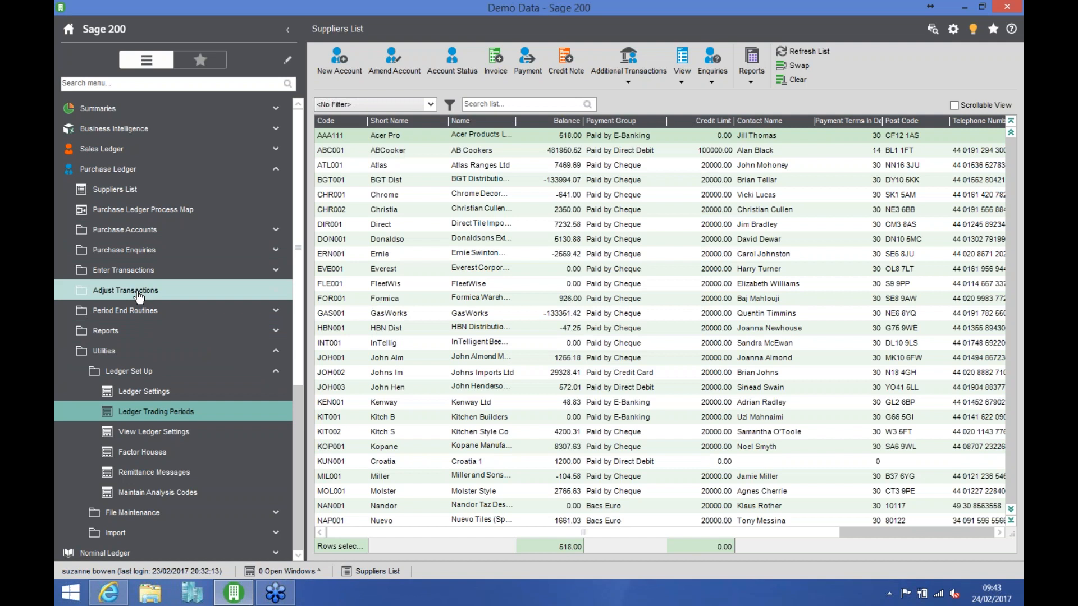
# Run the Purchase Ledger Trading Report (Detailed) with its default criteria, review the trading period columns and close the report.
pyautogui.click(131, 333)
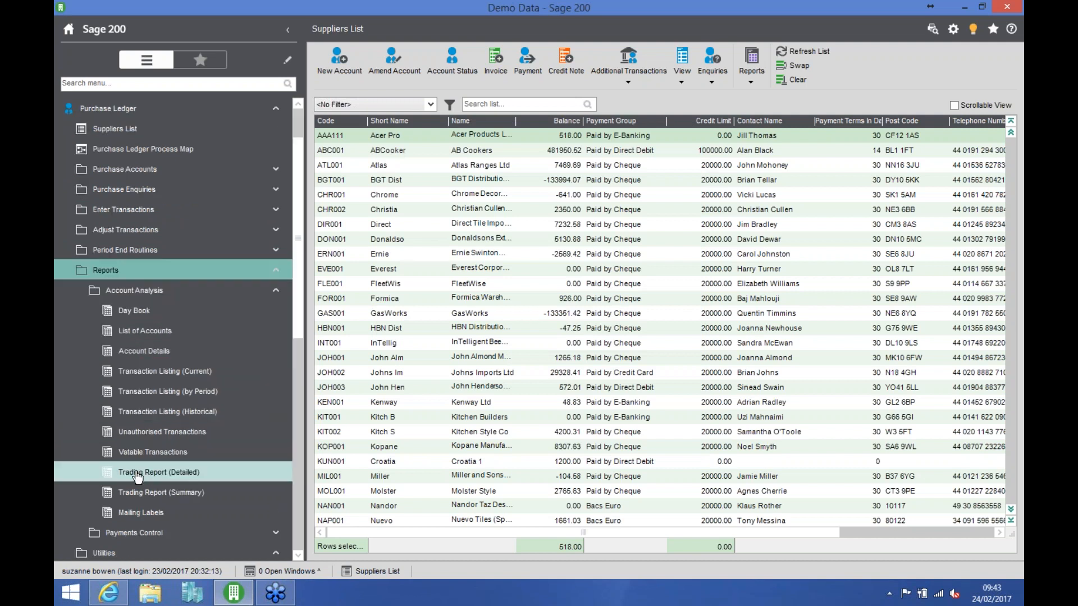
pyautogui.click(193, 475)
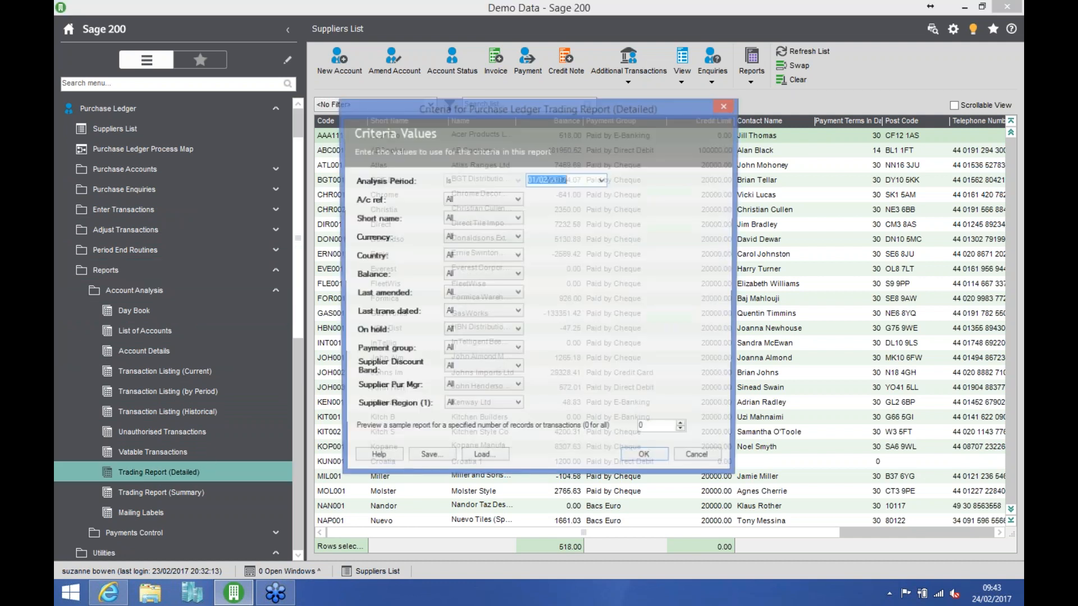
pyautogui.click(652, 463)
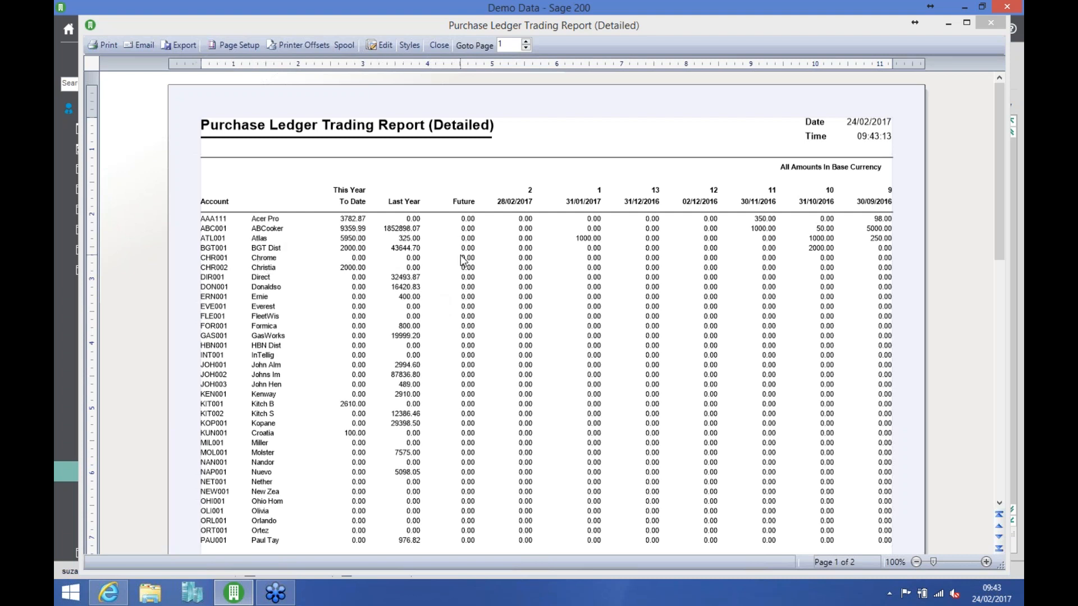
pyautogui.click(521, 244)
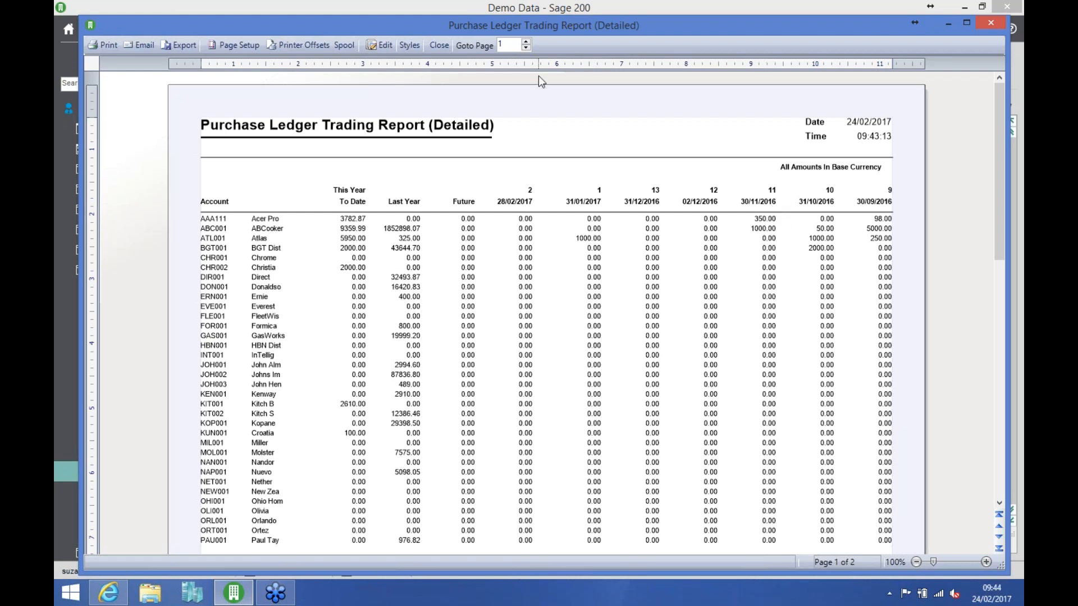
pyautogui.click(440, 46)
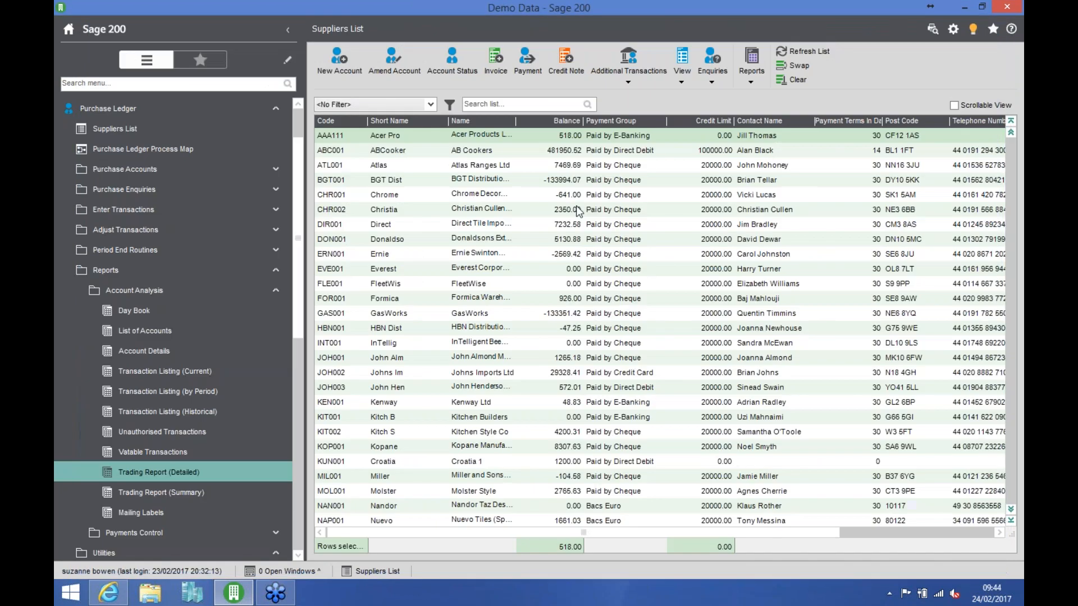
# Open the Purchase Ledger's read-only view of the ledger settings and close it again.
pyautogui.click(200, 270)
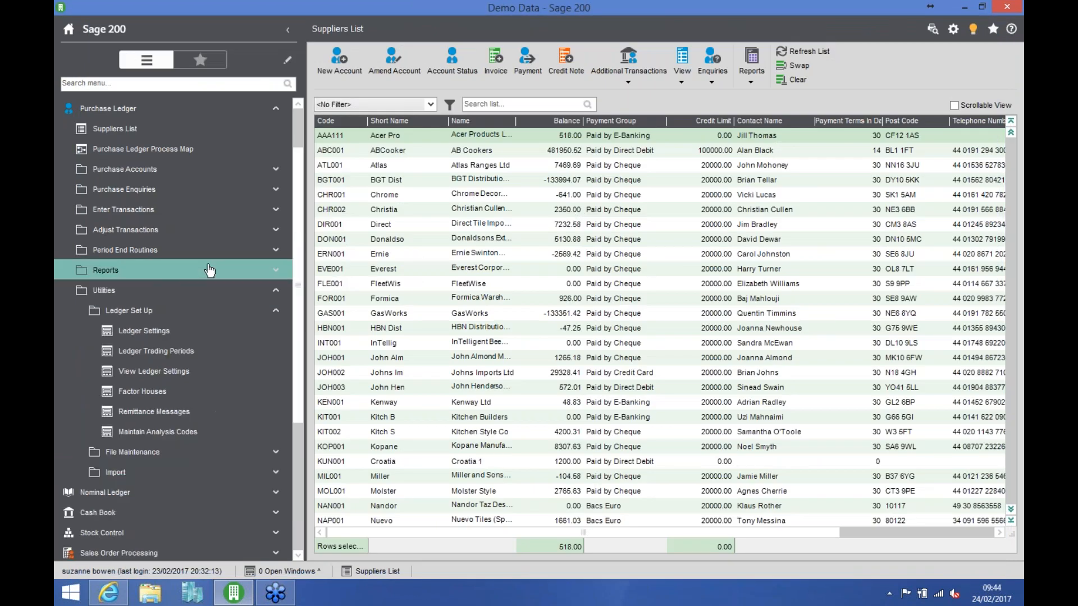
pyautogui.click(183, 376)
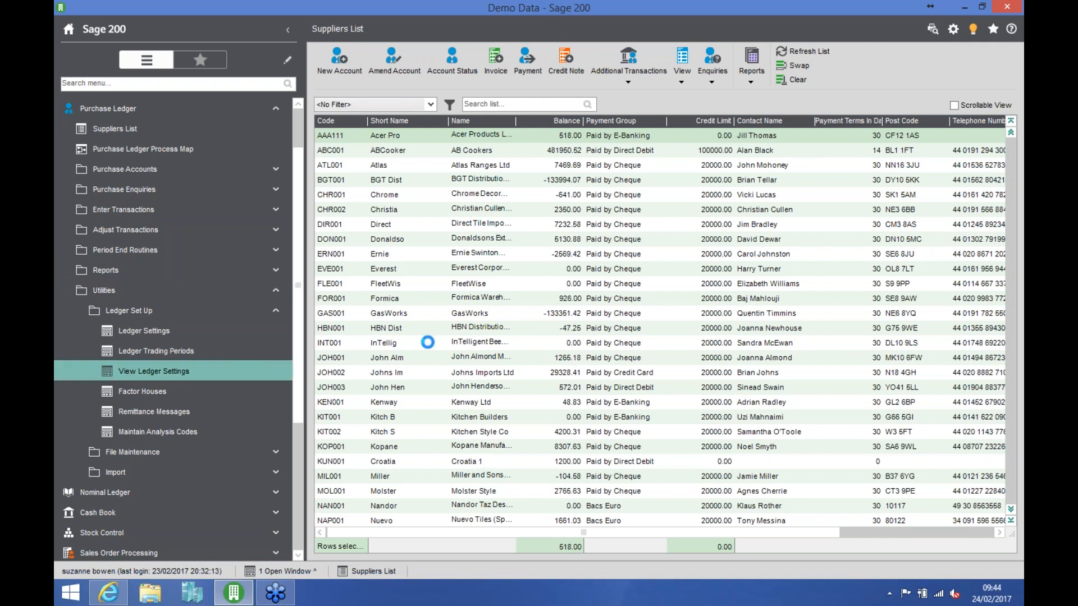
pyautogui.click(679, 452)
# Examine the Lloyds Factor Services factor house details and its linked suppliers, and close the factor houses.
pyautogui.click(213, 392)
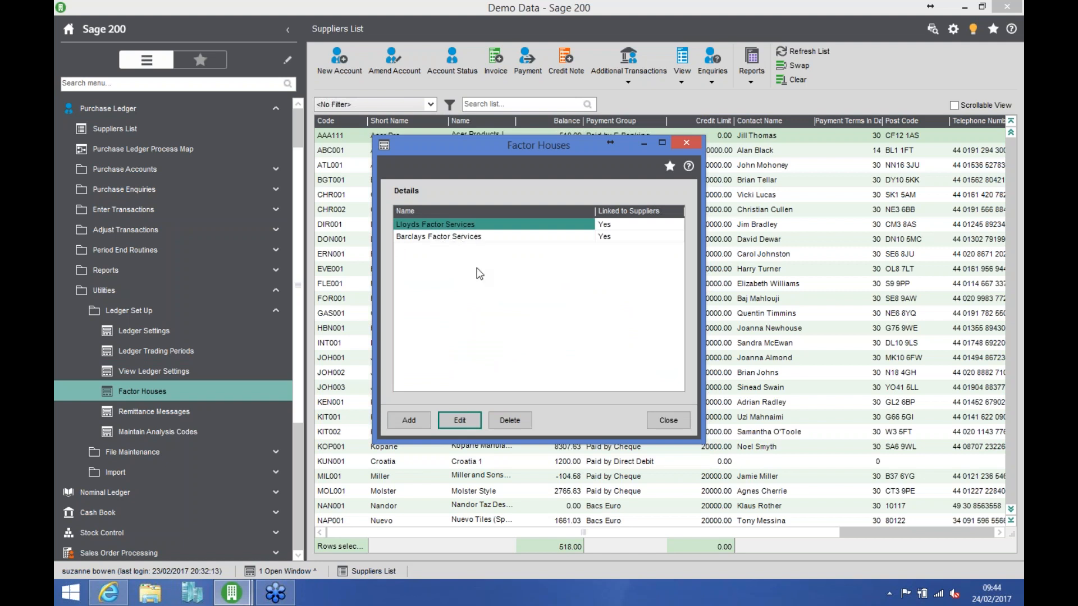
pyautogui.click(459, 420)
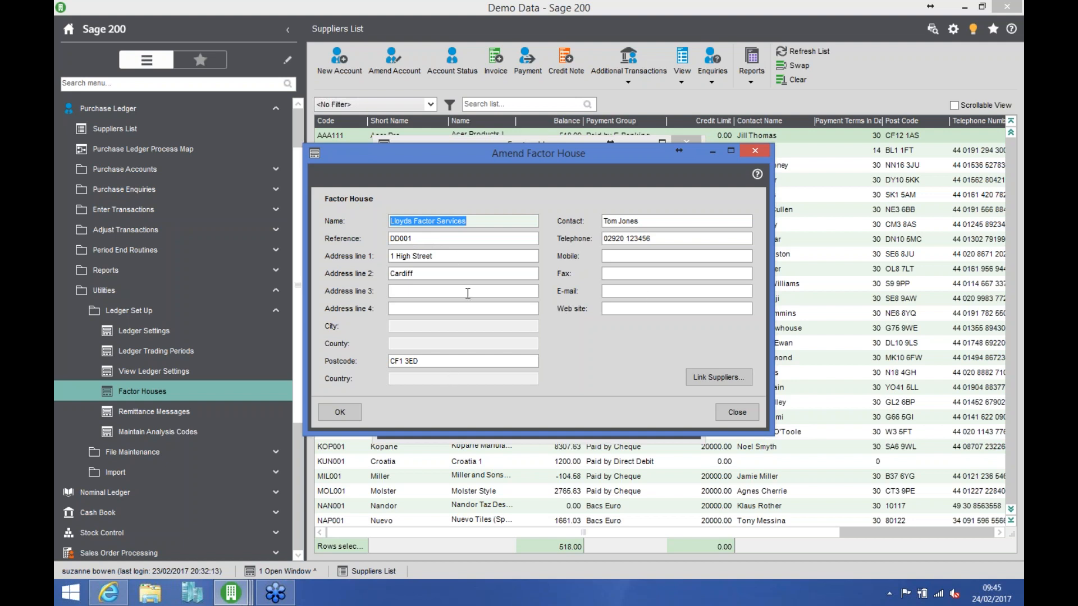
pyautogui.click(705, 377)
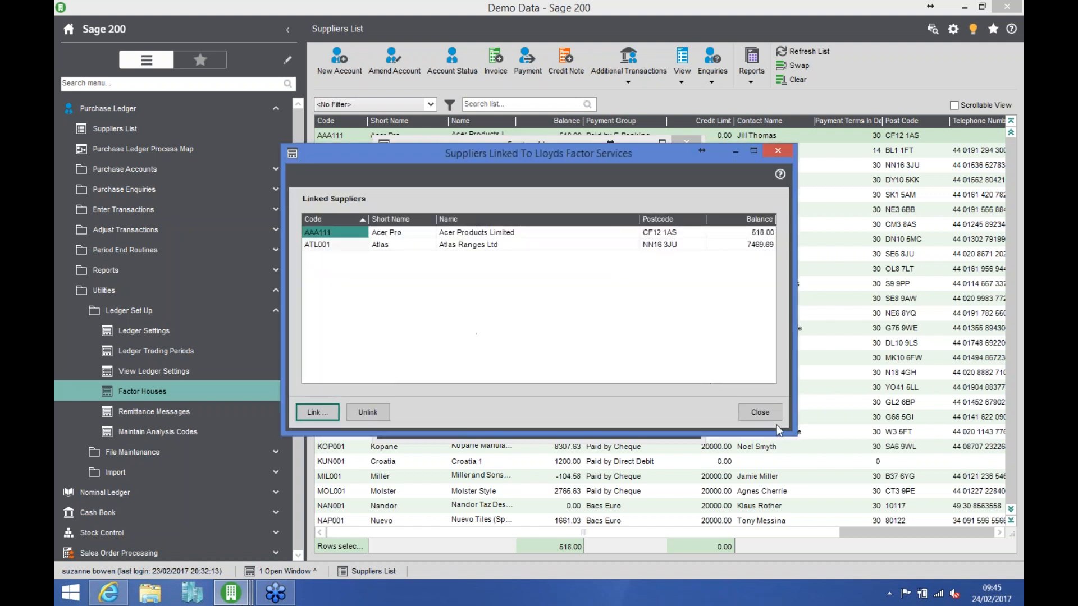
pyautogui.click(760, 413)
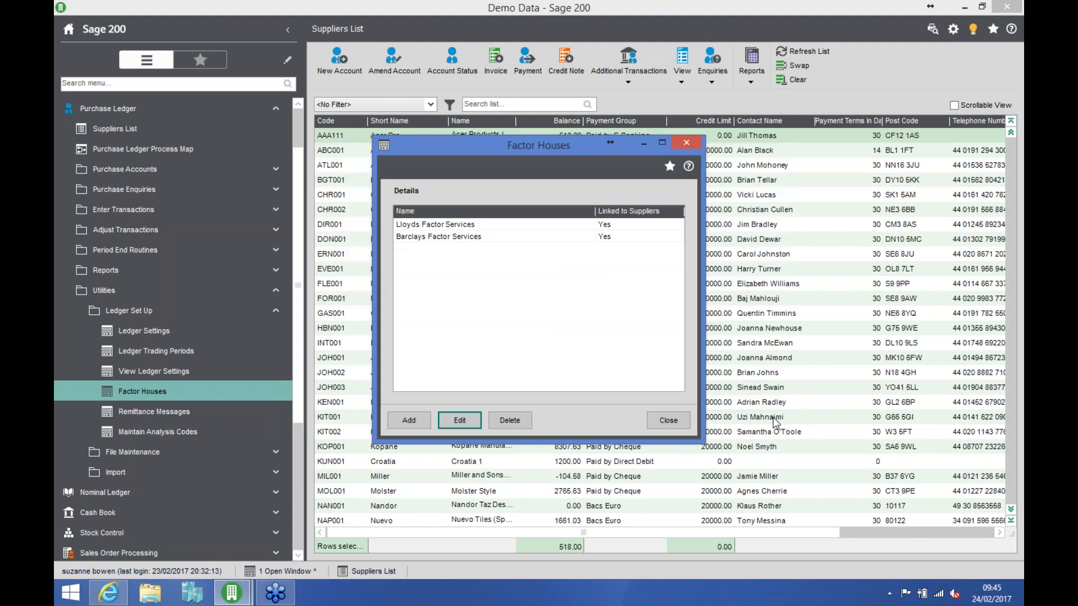
pyautogui.click(672, 420)
# Check the factor house assigned in the payment details of supplier Acer Products Limited, and close the account.
pyautogui.click(414, 138)
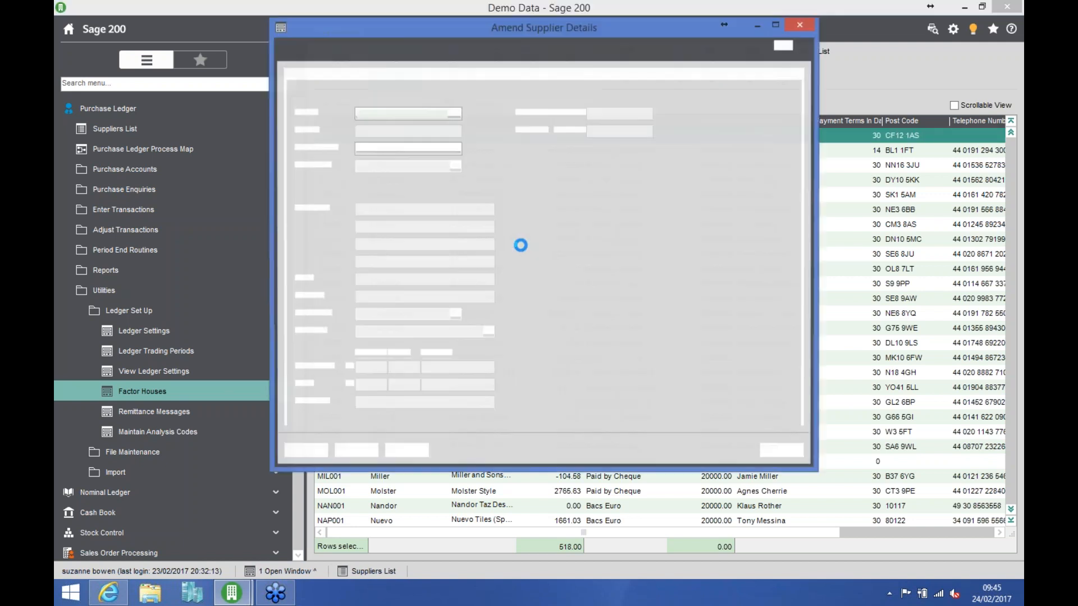
pyautogui.click(440, 79)
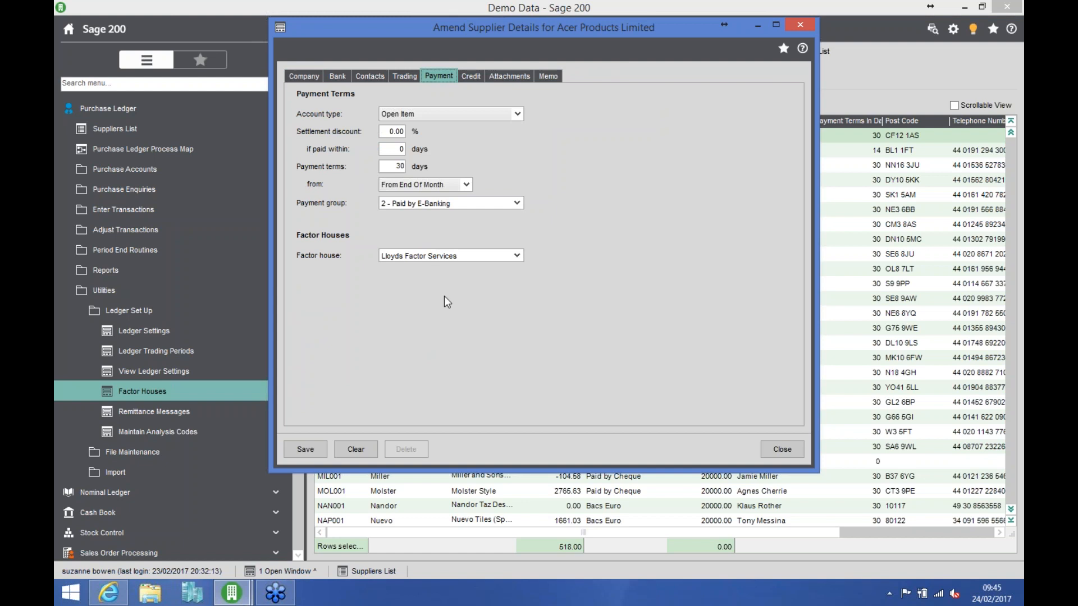
pyautogui.click(778, 449)
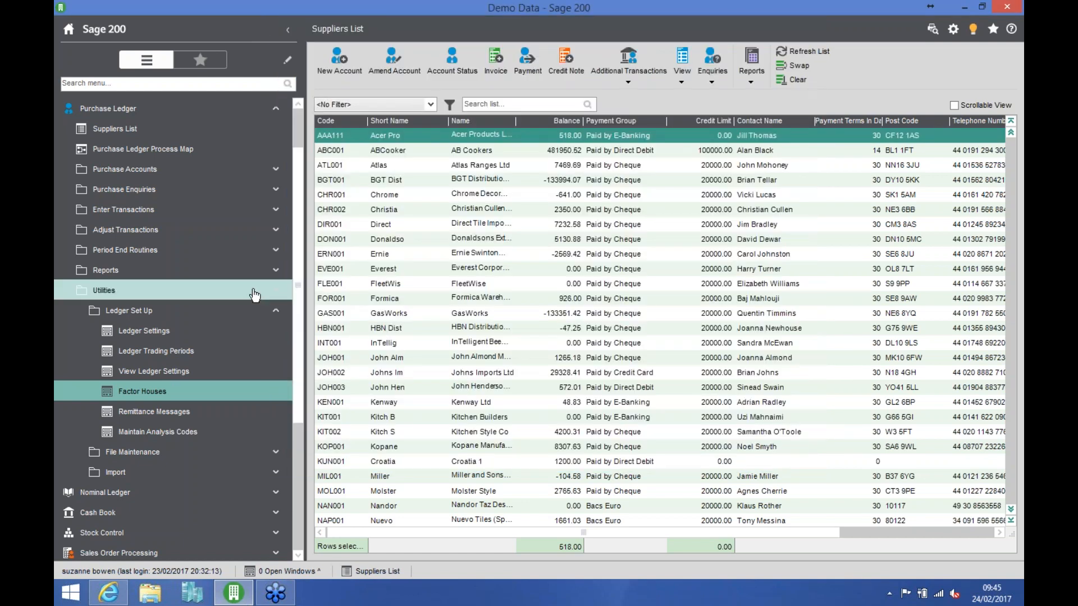
# Start generating payments from the period end routines as a reprint only for the single supplier Acer Products Limited.
pyautogui.click(197, 256)
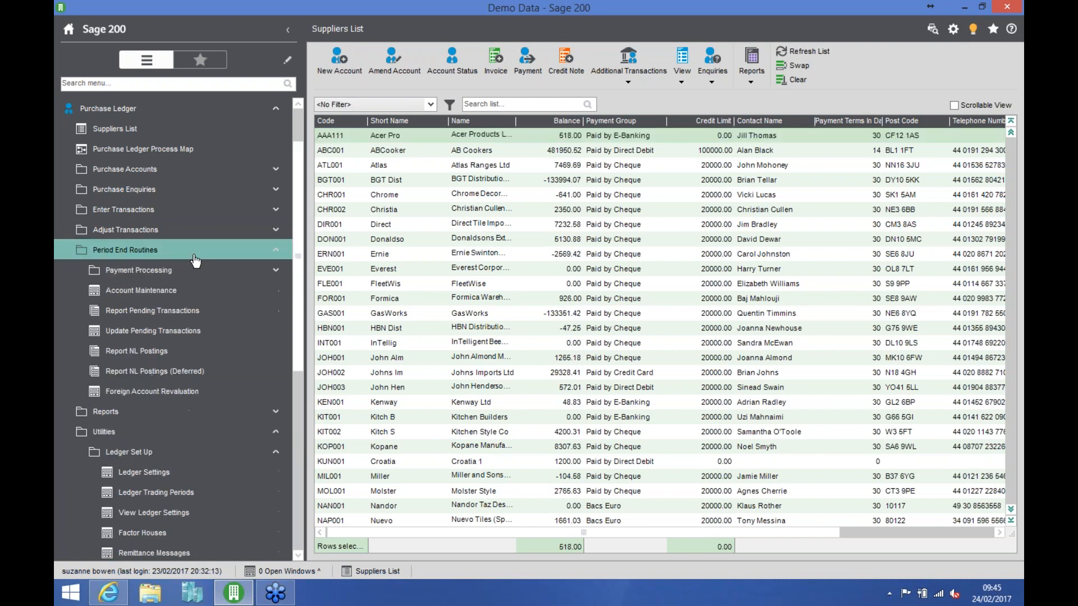
pyautogui.click(187, 277)
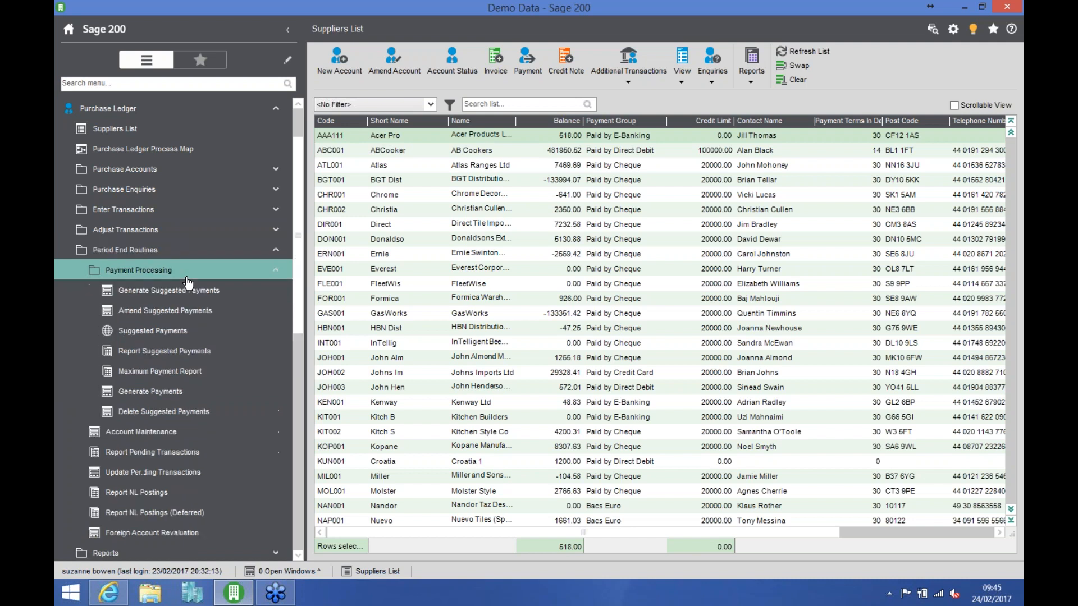
pyautogui.click(179, 393)
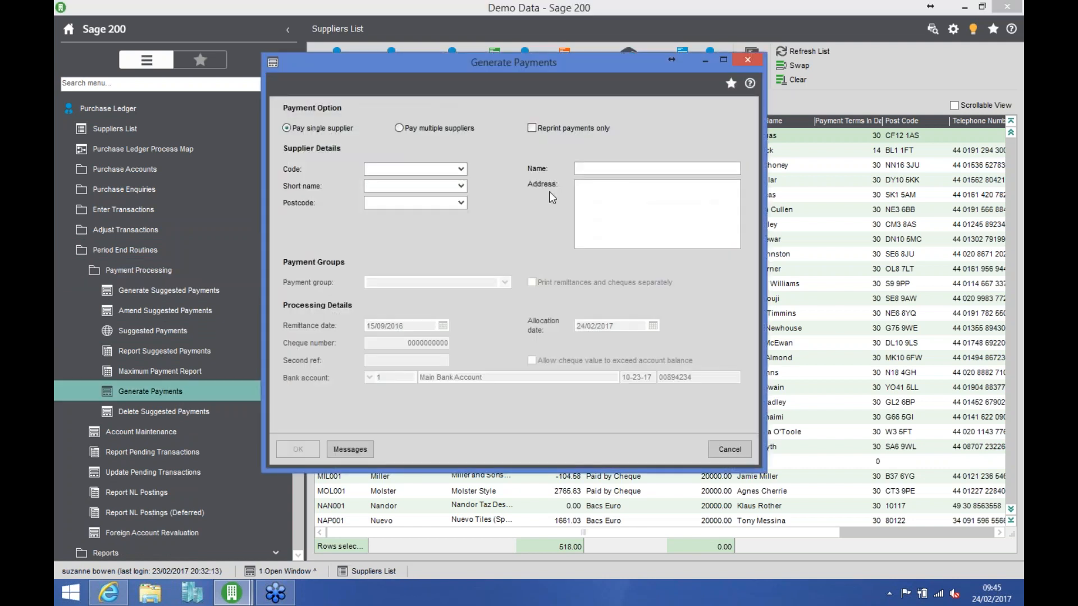
pyautogui.click(462, 169)
pyautogui.click(476, 194)
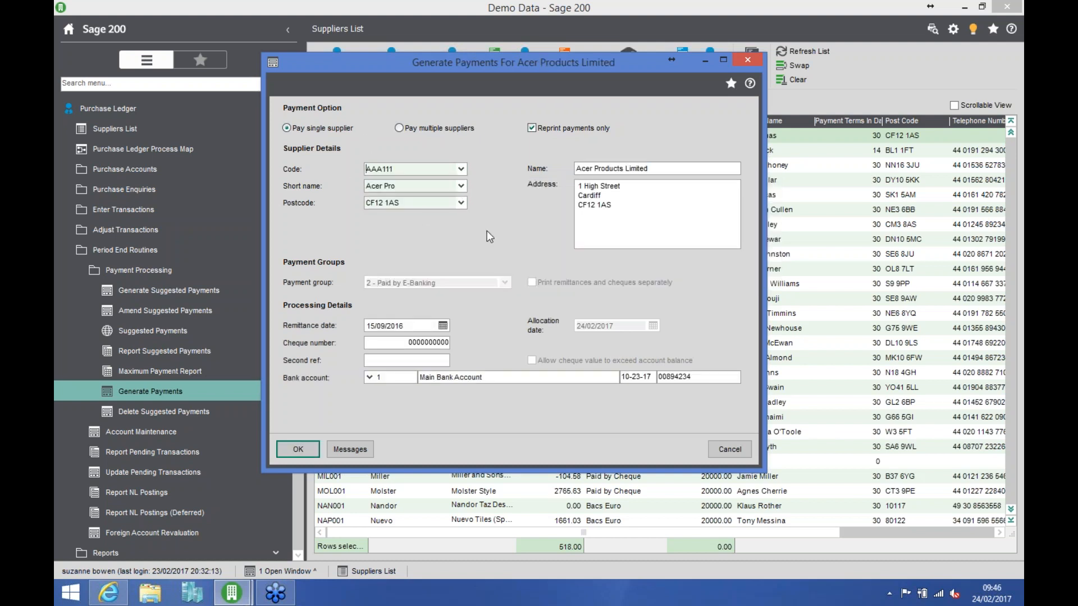
# Set the second reference to Reprint, reprint the remittance advice, and review and close its preview.
pyautogui.click(397, 362)
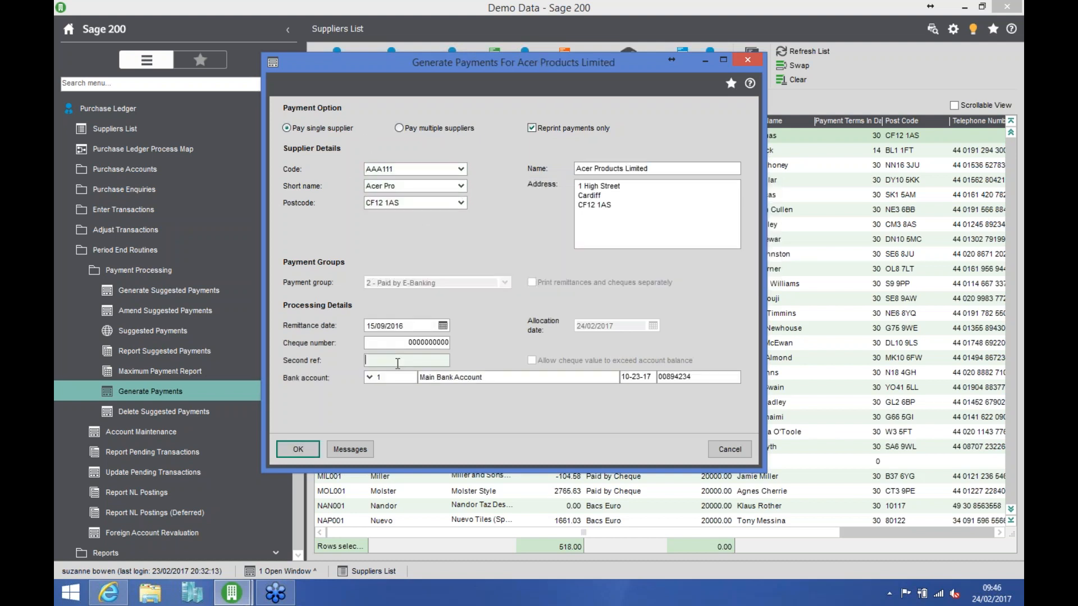
pyautogui.write('Reprint')
pyautogui.press('Tab')
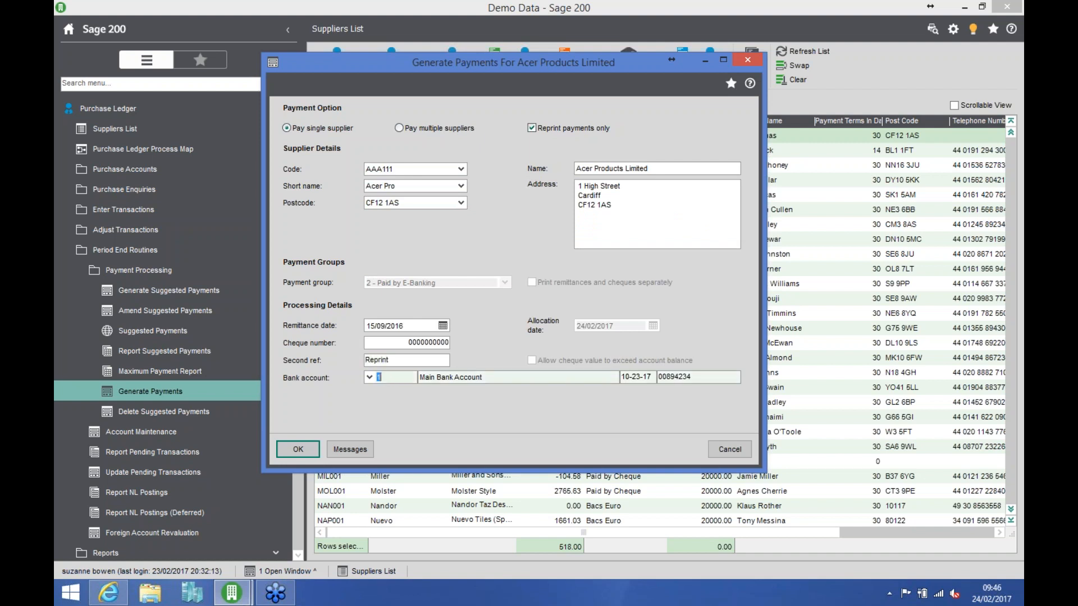
pyautogui.click(305, 452)
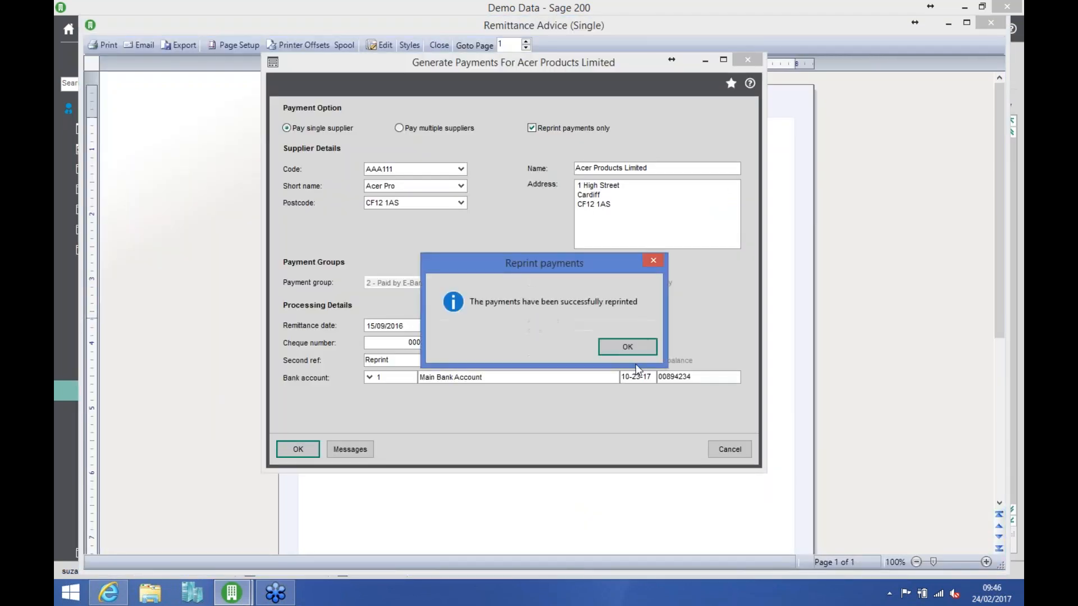
pyautogui.click(627, 347)
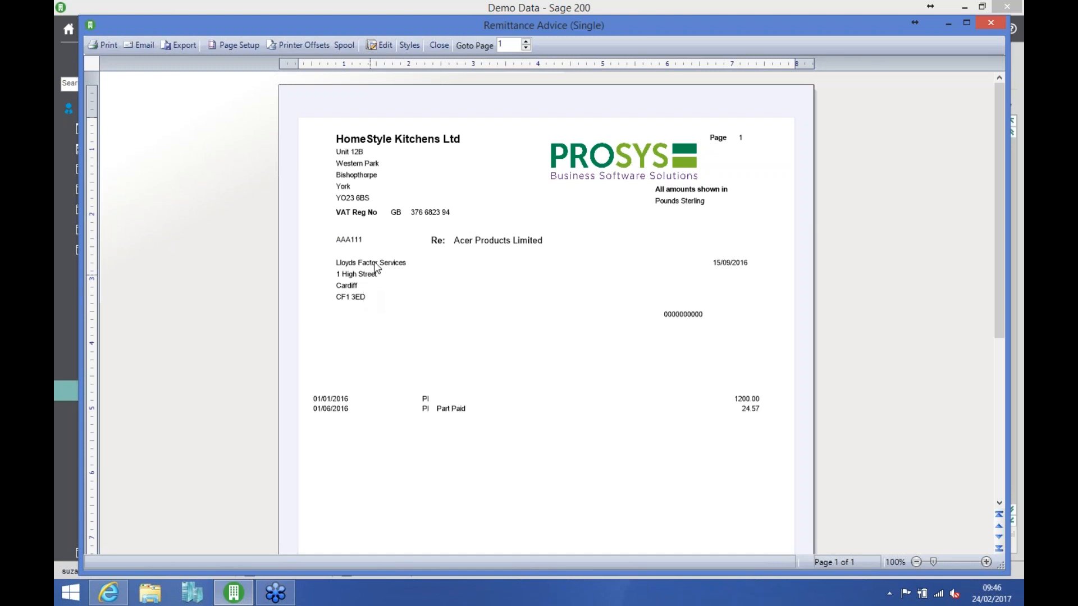
pyautogui.click(439, 45)
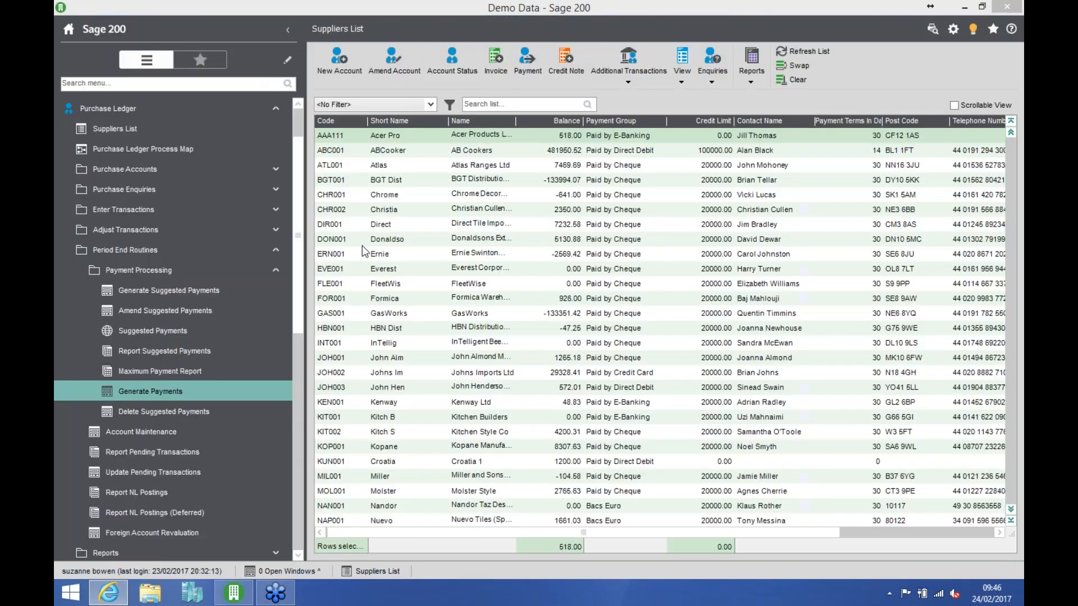
# Examine the Bank Holiday Opening Hours remittance message and its text lines, and close the remittance message maintenance.
pyautogui.click(181, 271)
pyautogui.click(190, 253)
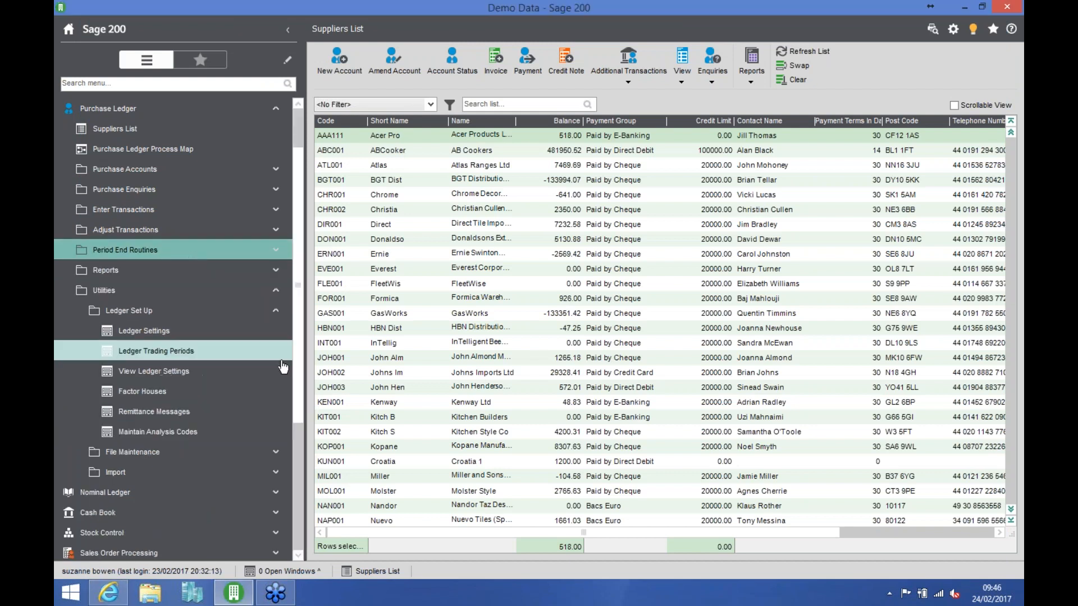
pyautogui.click(171, 417)
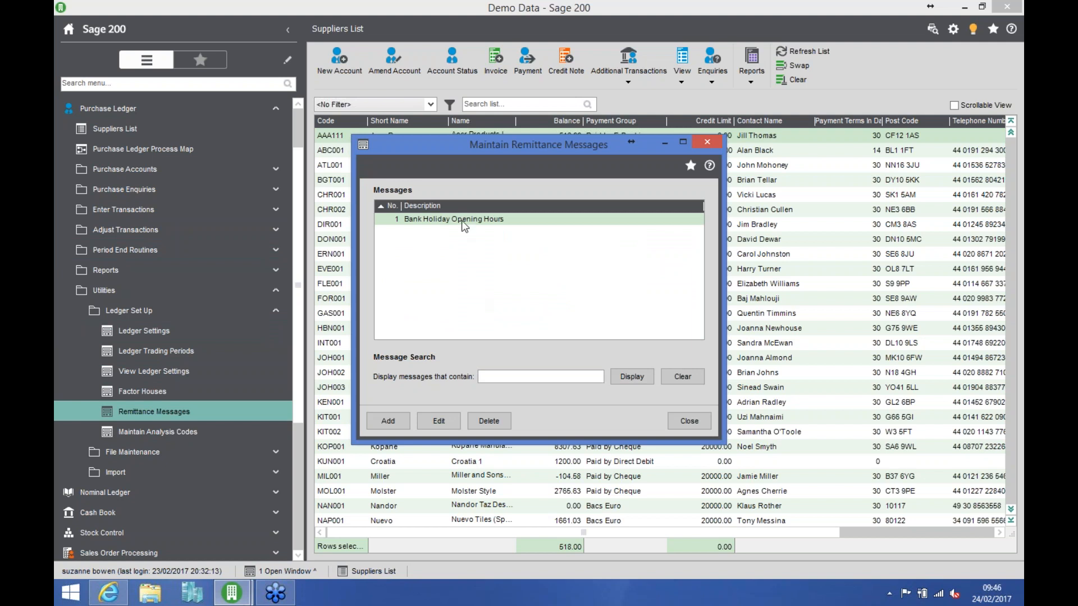
pyautogui.click(439, 421)
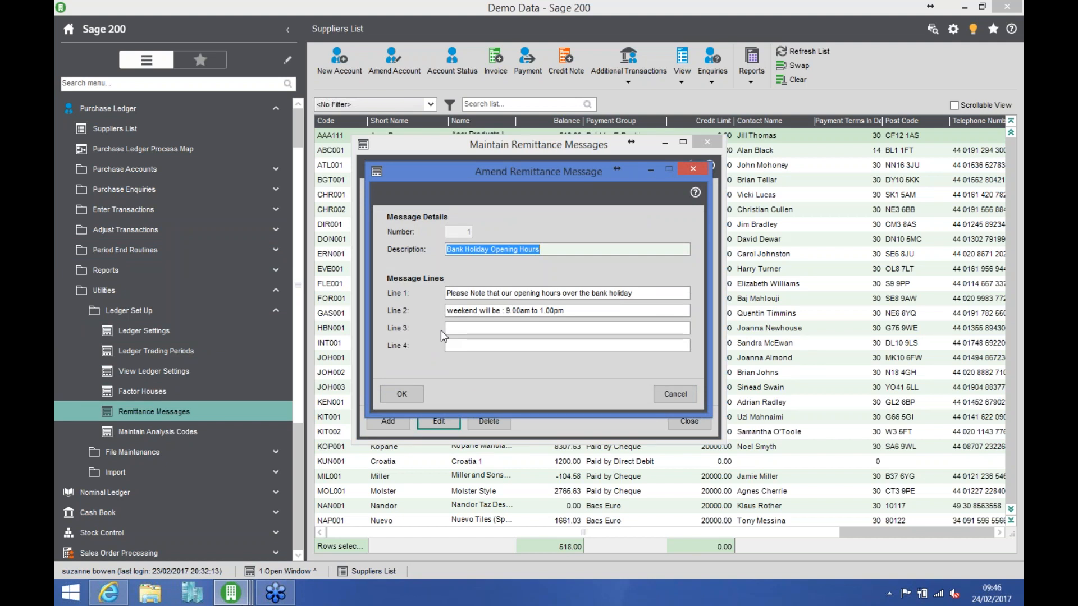
pyautogui.click(409, 393)
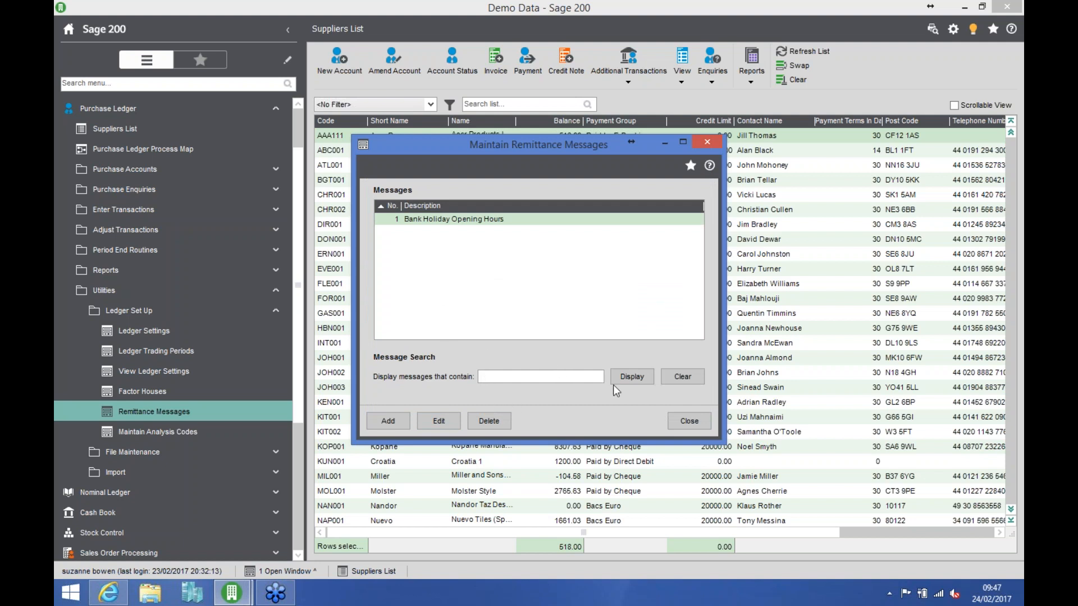
pyautogui.click(634, 376)
pyautogui.click(681, 418)
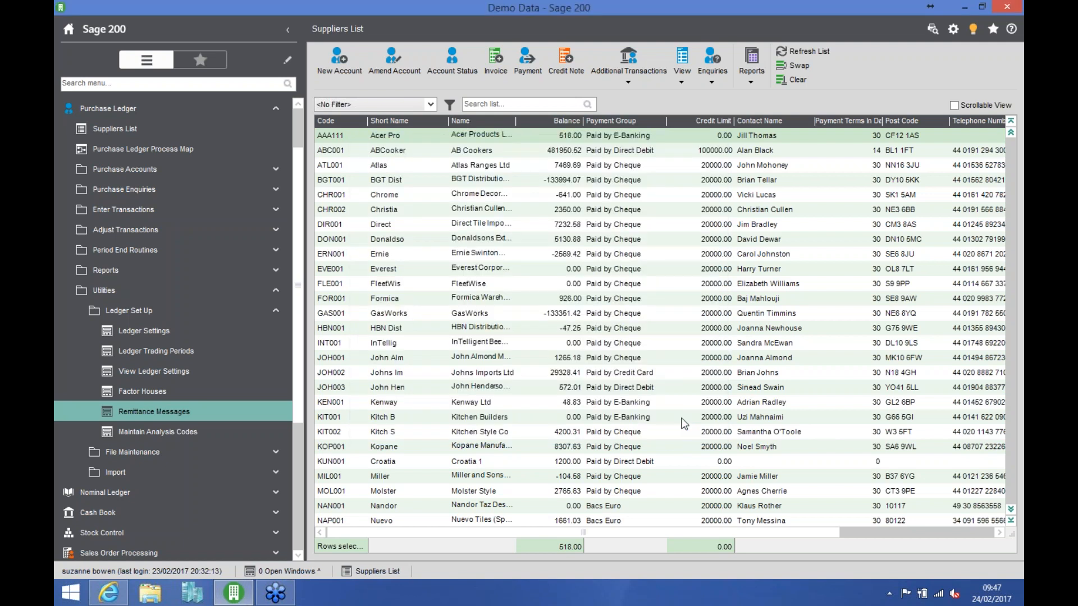
# Set up another payment generation for single supplier Acer Products Limited with the reprint payments only option enabled.
pyautogui.click(180, 249)
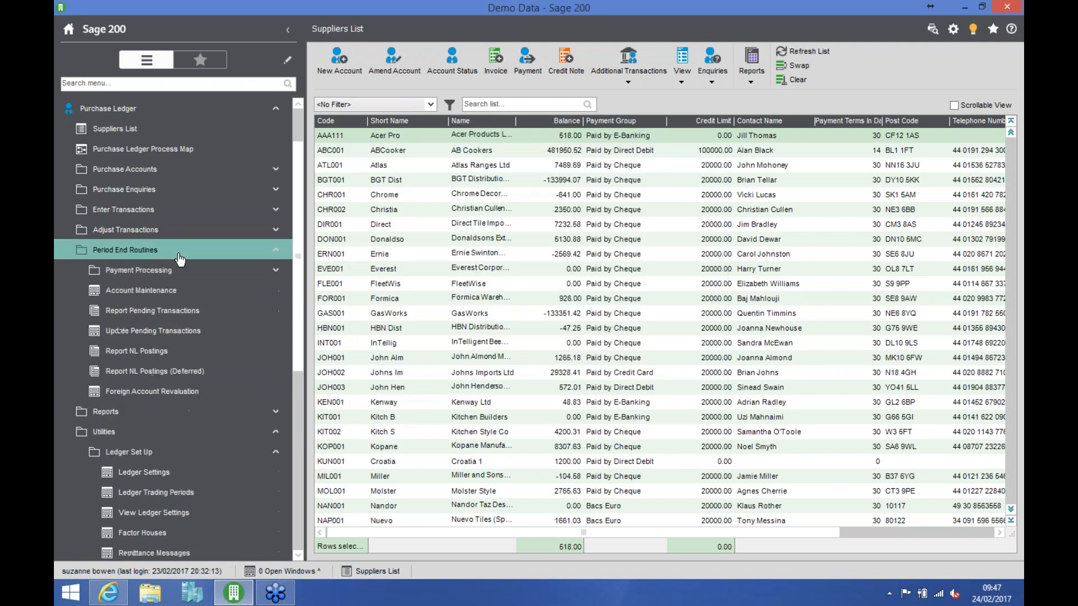
pyautogui.click(201, 272)
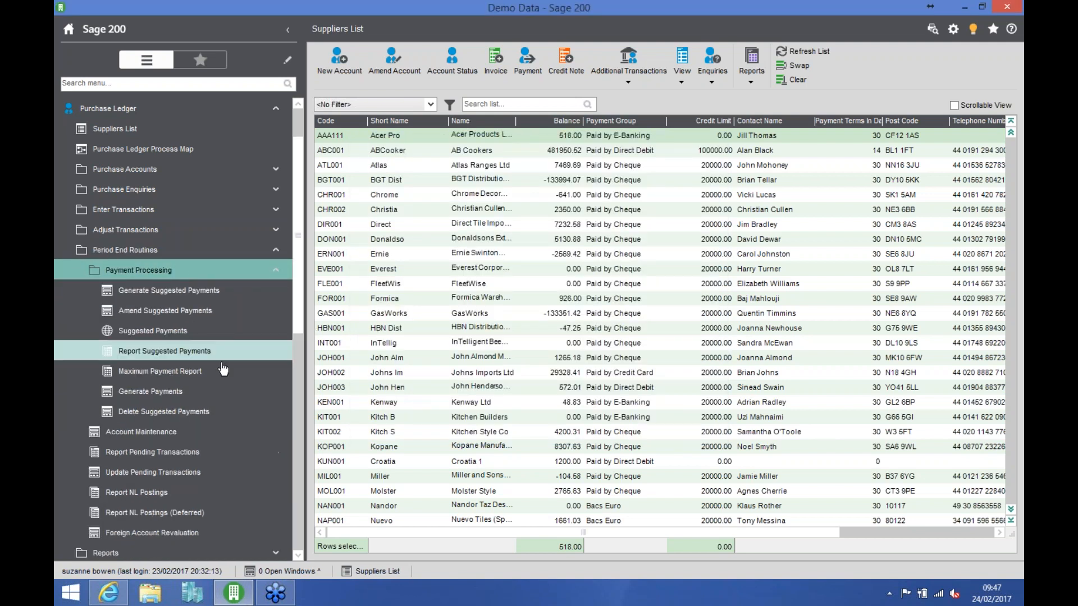
pyautogui.click(174, 396)
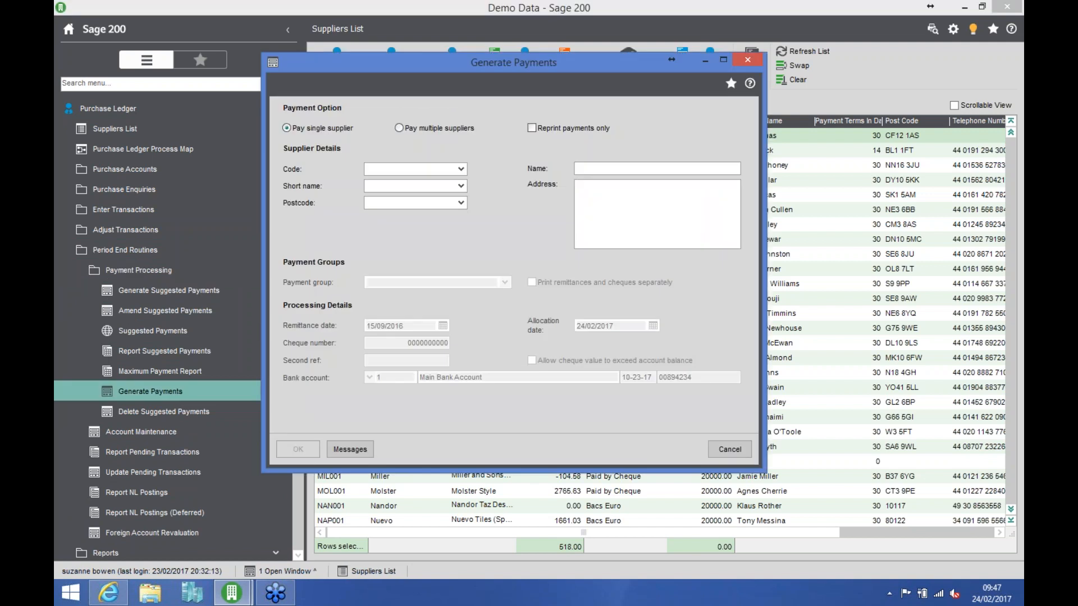
pyautogui.click(558, 129)
pyautogui.click(460, 169)
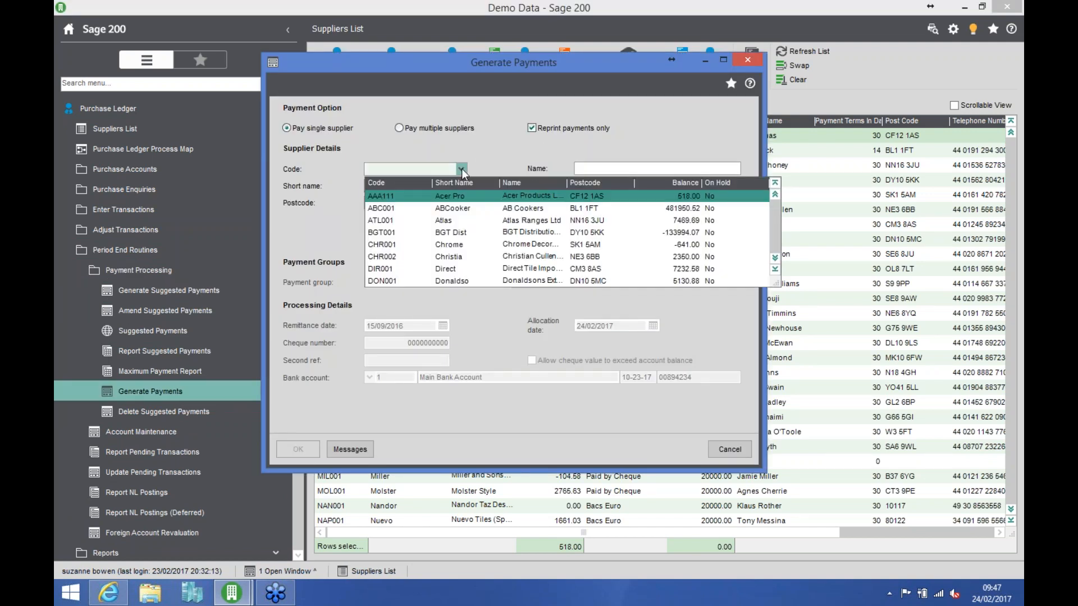
pyautogui.click(456, 198)
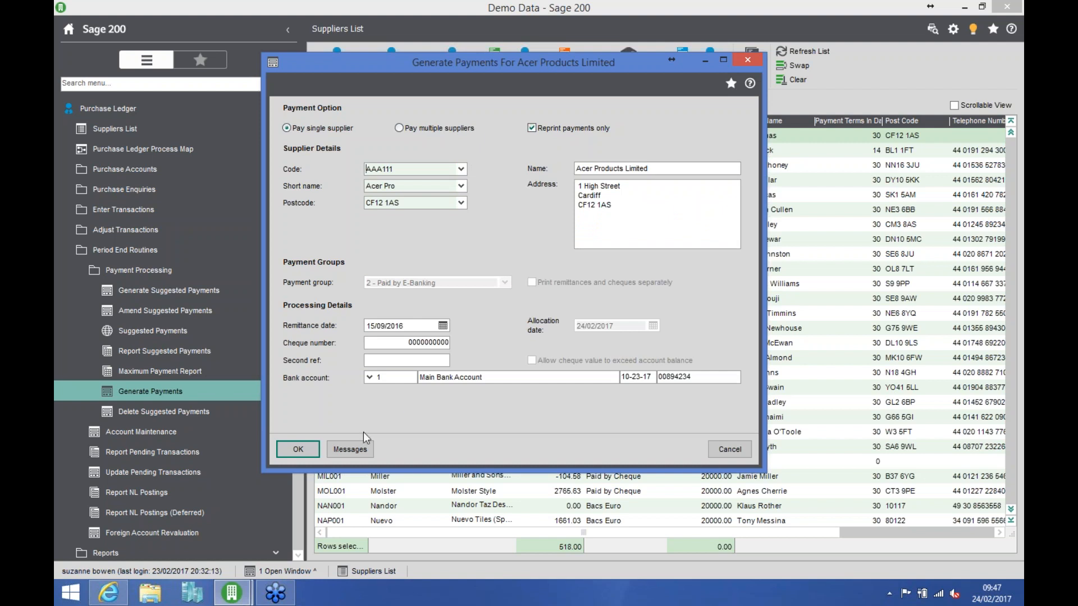
# Attach the Bank Holiday Opening Hours message to the Acer Products Limited remittance reprint.
pyautogui.click(352, 450)
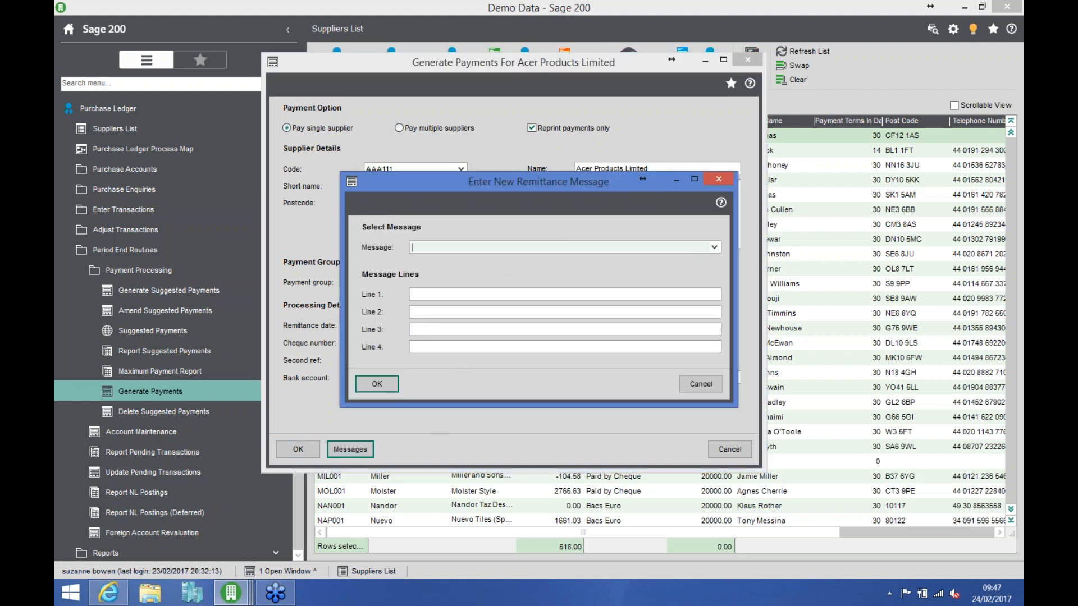
pyautogui.click(714, 248)
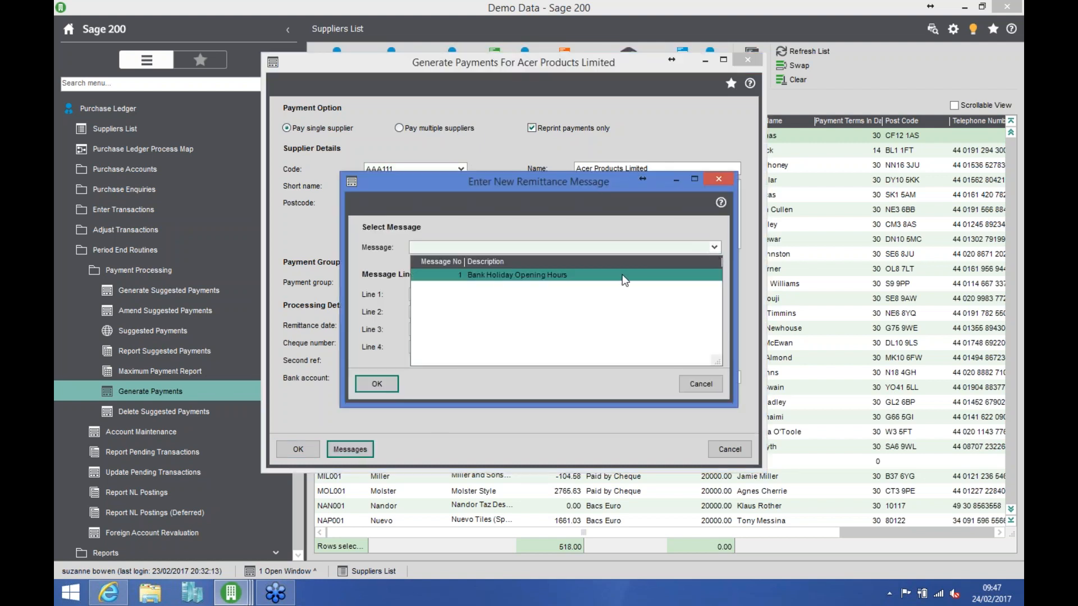
pyautogui.click(605, 278)
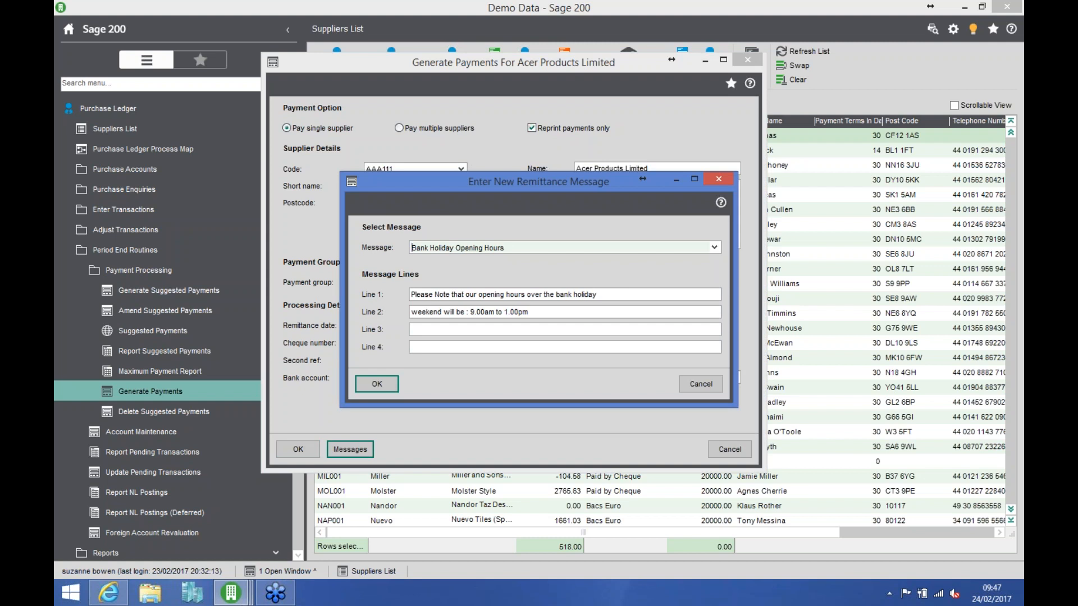
pyautogui.click(377, 386)
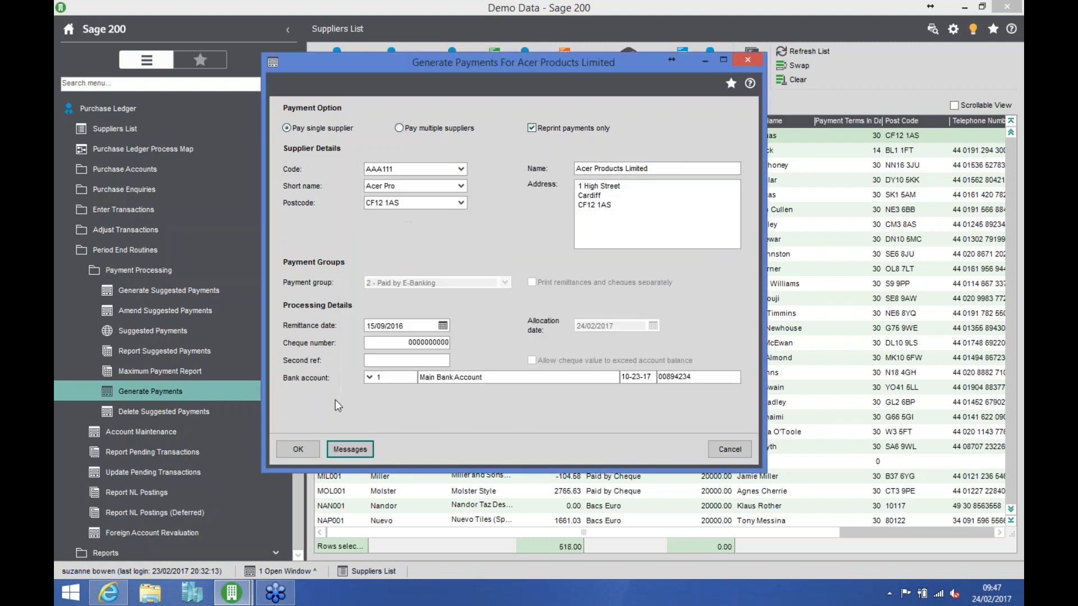
# Reprint the remittance advice, check the message lines at the foot of its preview, and close the preview.
pyautogui.click(297, 449)
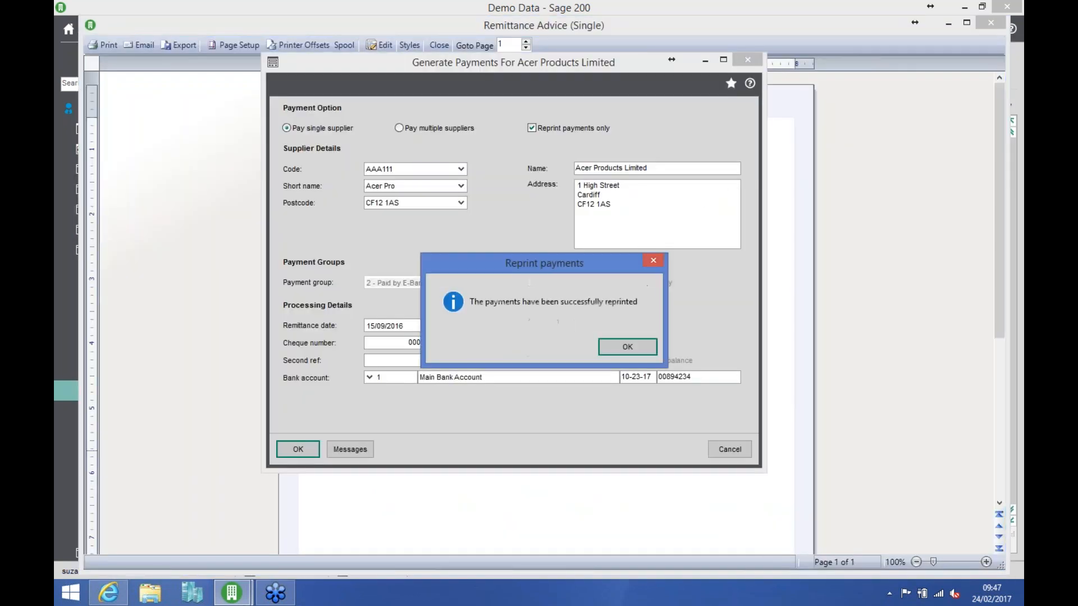
pyautogui.click(619, 348)
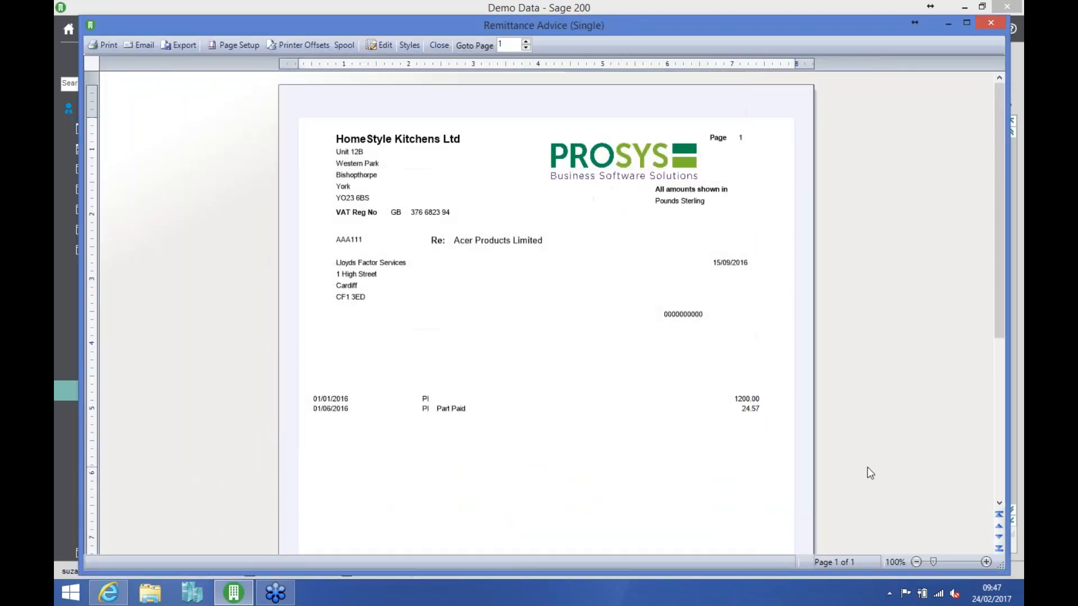
pyautogui.click(999, 502)
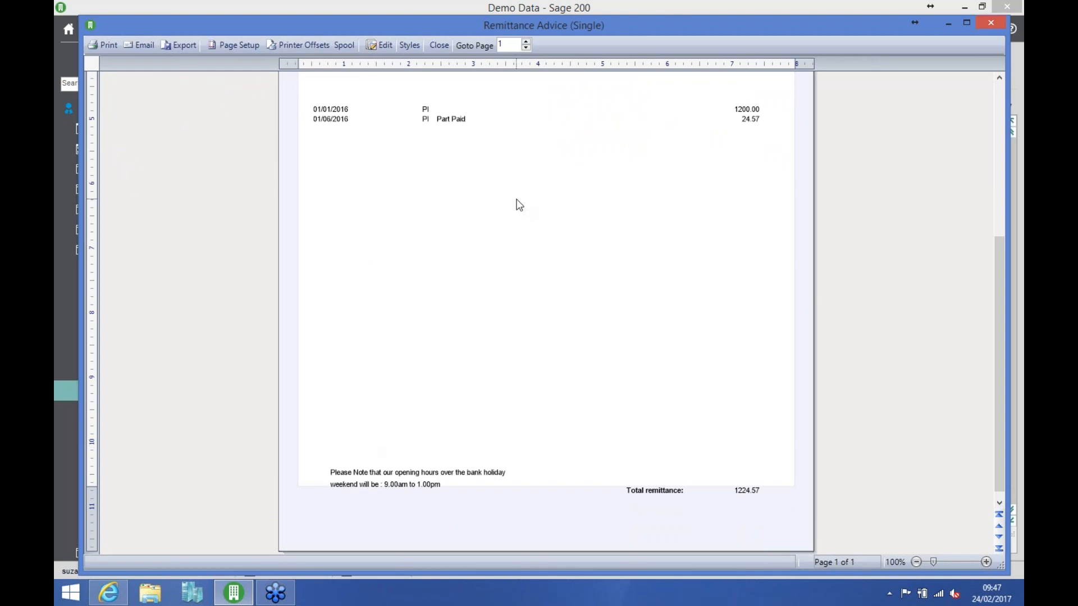
pyautogui.click(438, 46)
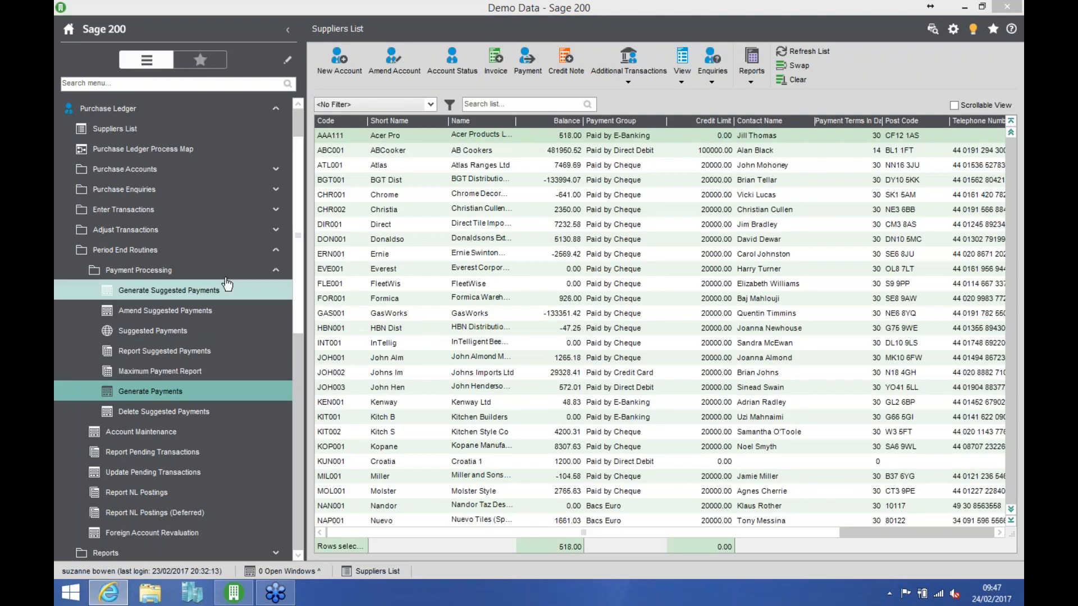
# Examine the Accounting System Manager's analysis codes and the values of the Discount Band code, and close the maintenance window.
pyautogui.click(274, 250)
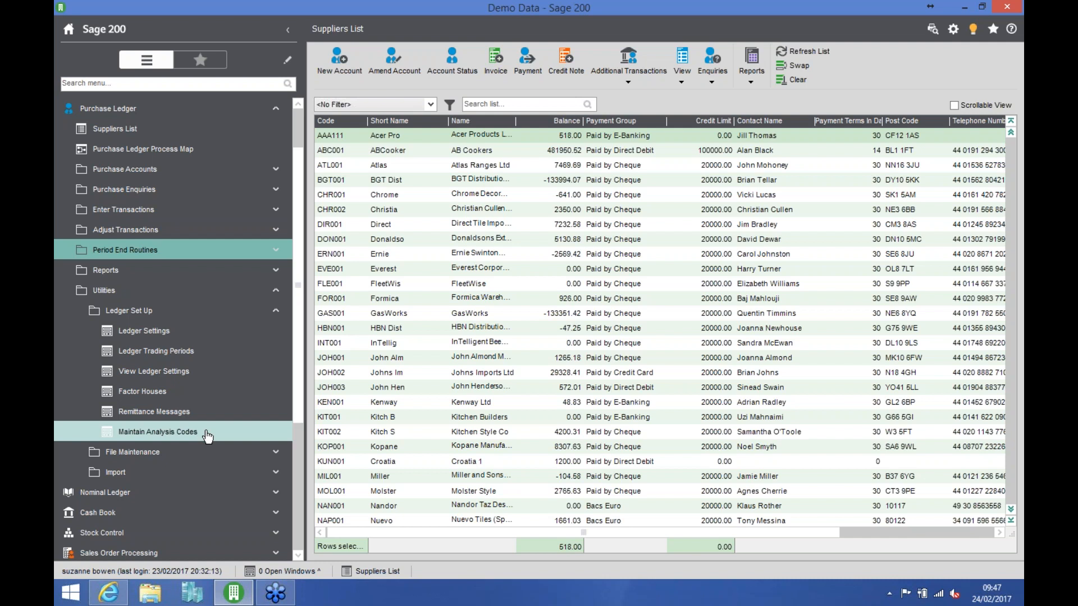
pyautogui.click(300, 556)
pyautogui.click(300, 556)
pyautogui.scroll(-2, 300, 555)
pyautogui.click(239, 508)
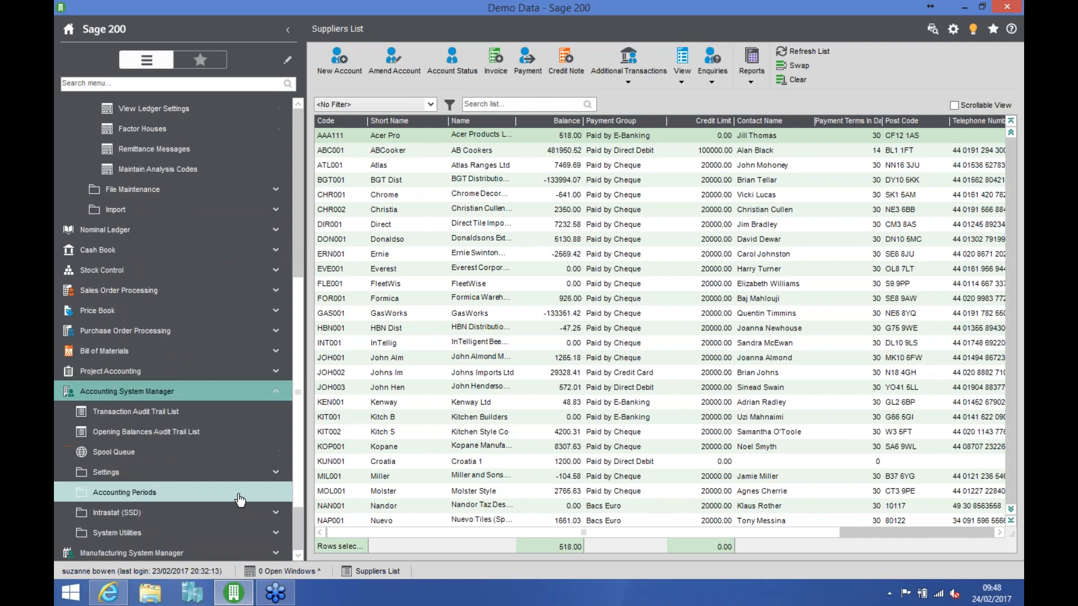
pyautogui.click(204, 483)
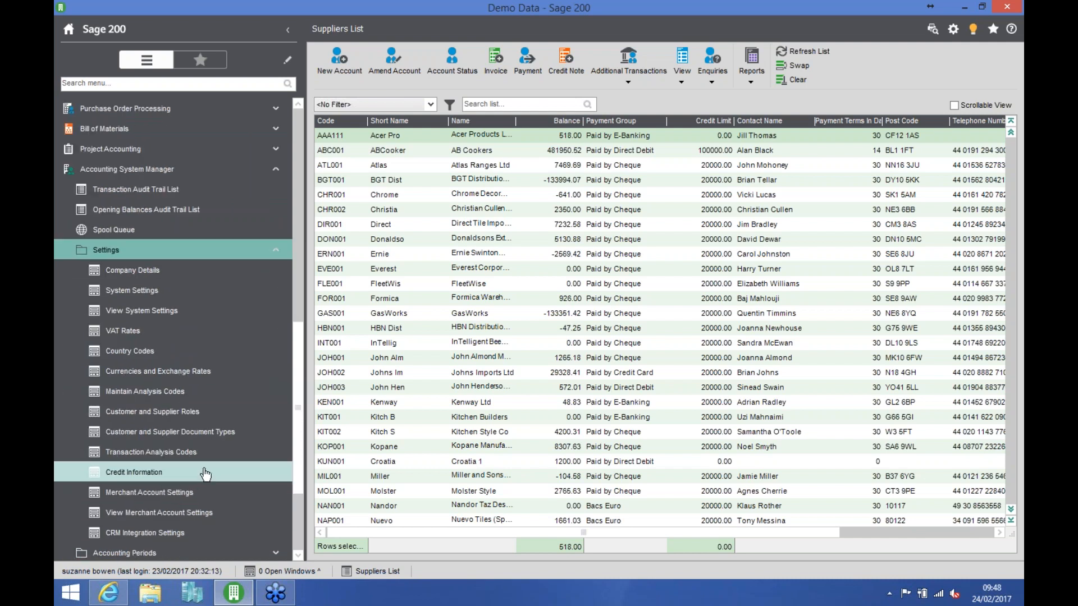
pyautogui.click(186, 391)
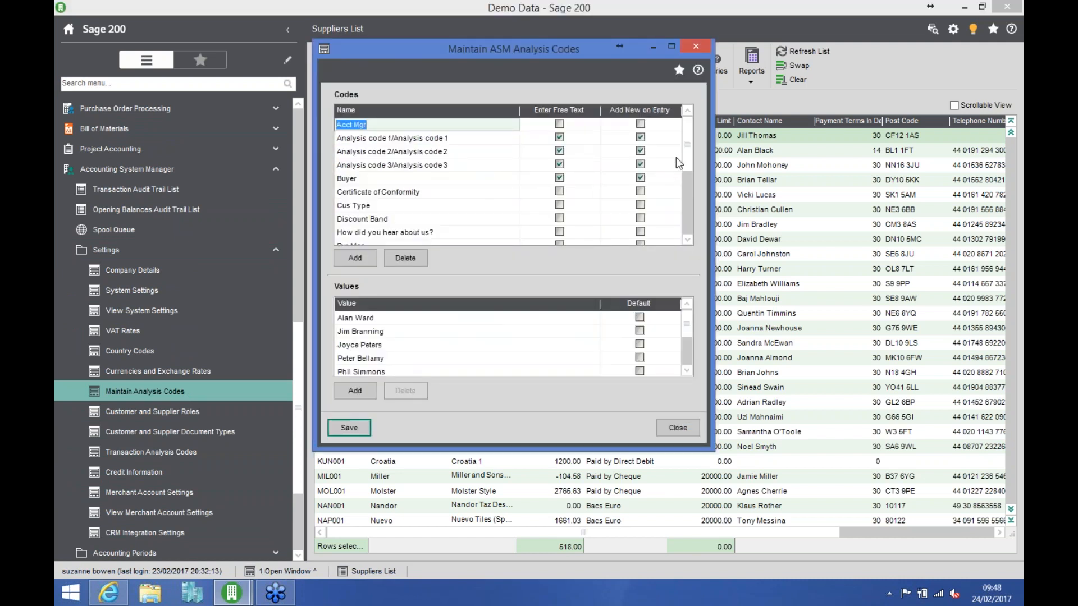
pyautogui.moveTo(687, 163)
pyautogui.mouseDown()
pyautogui.moveTo(682, 256)
pyautogui.moveTo(691, 171)
pyautogui.mouseUp()
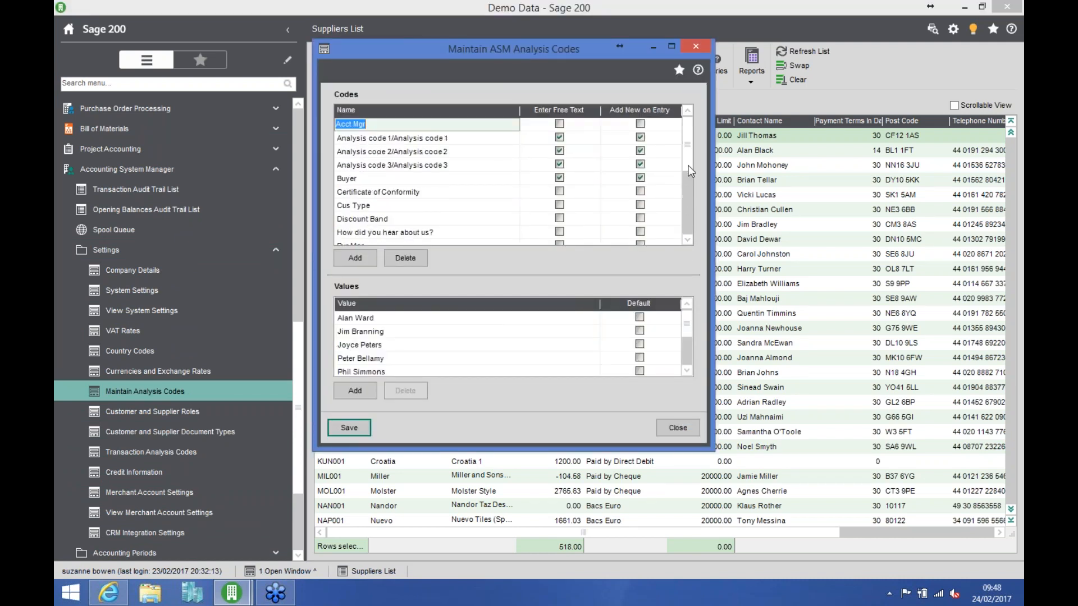
pyautogui.click(351, 193)
pyautogui.click(377, 220)
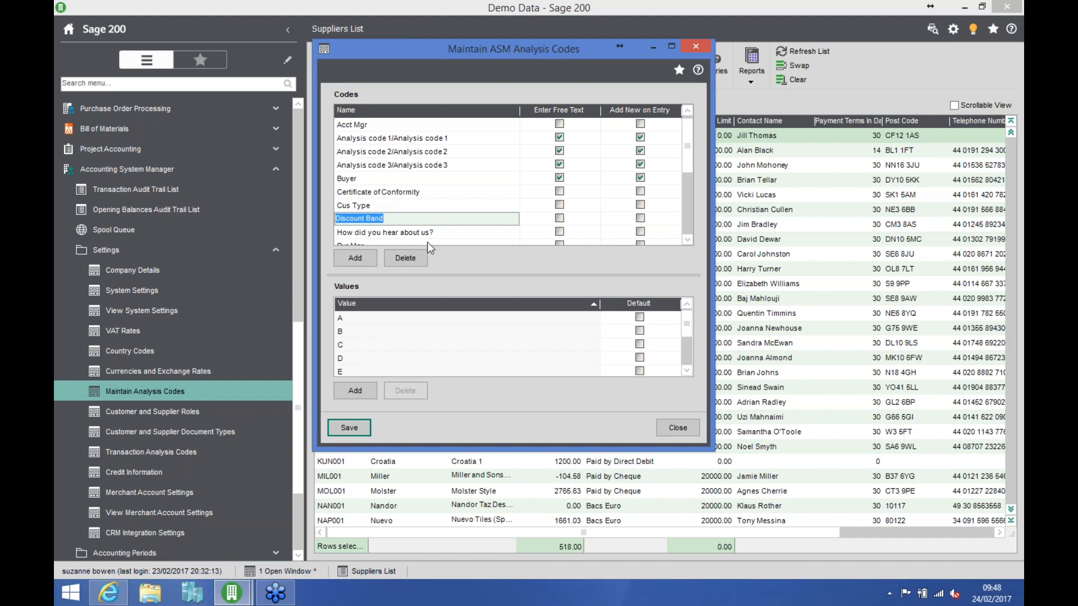
pyautogui.click(680, 429)
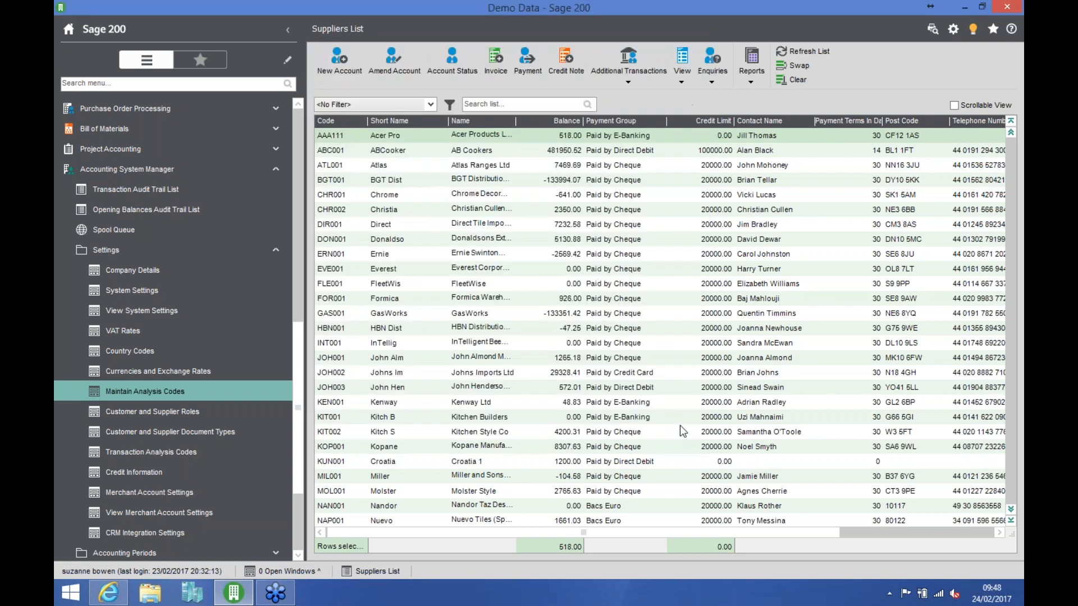
# Examine the Purchase Ledger's supplier analysis codes and the codes available for row 6, and save the list as it is.
pyautogui.click(190, 250)
pyautogui.click(172, 311)
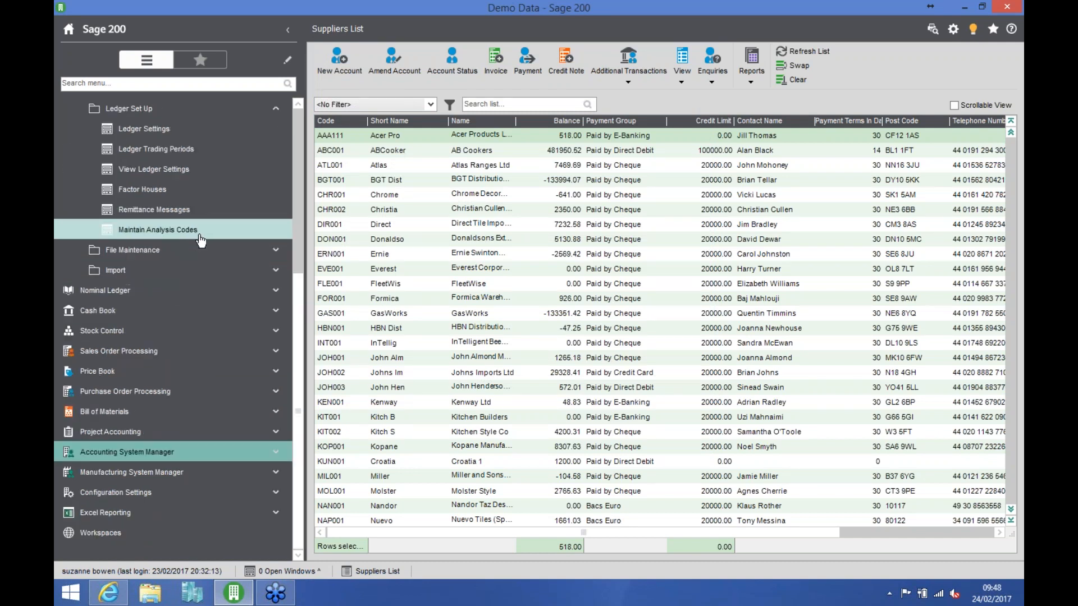
pyautogui.click(199, 230)
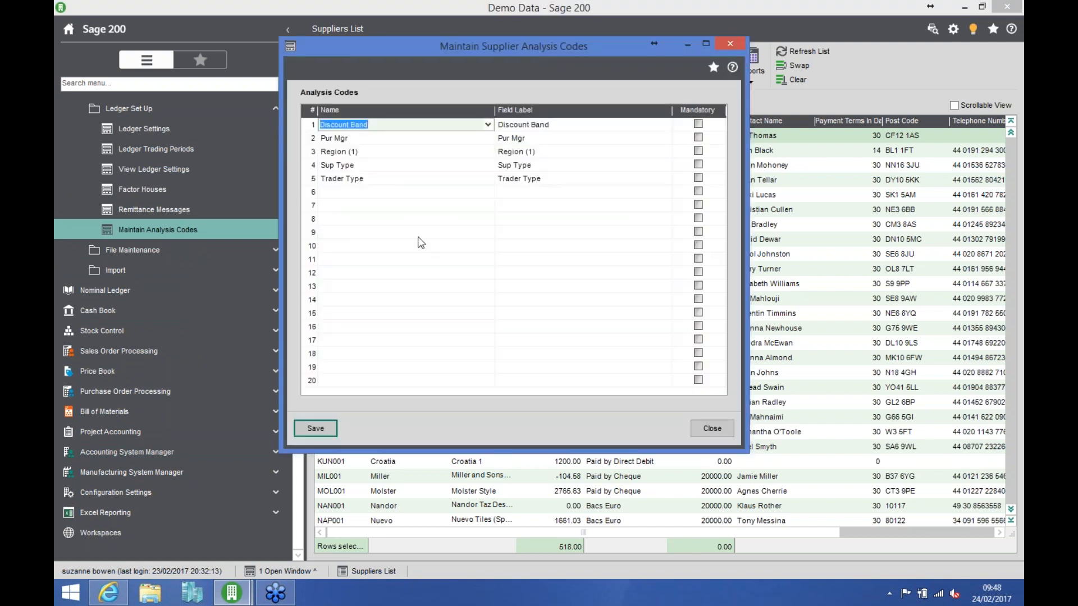
pyautogui.click(350, 194)
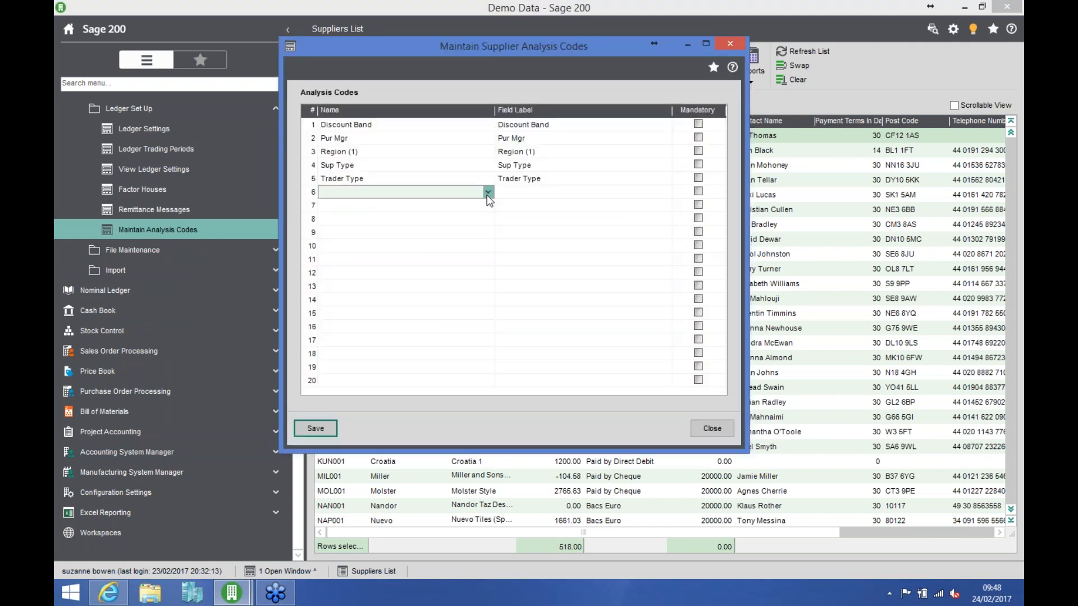
pyautogui.click(488, 193)
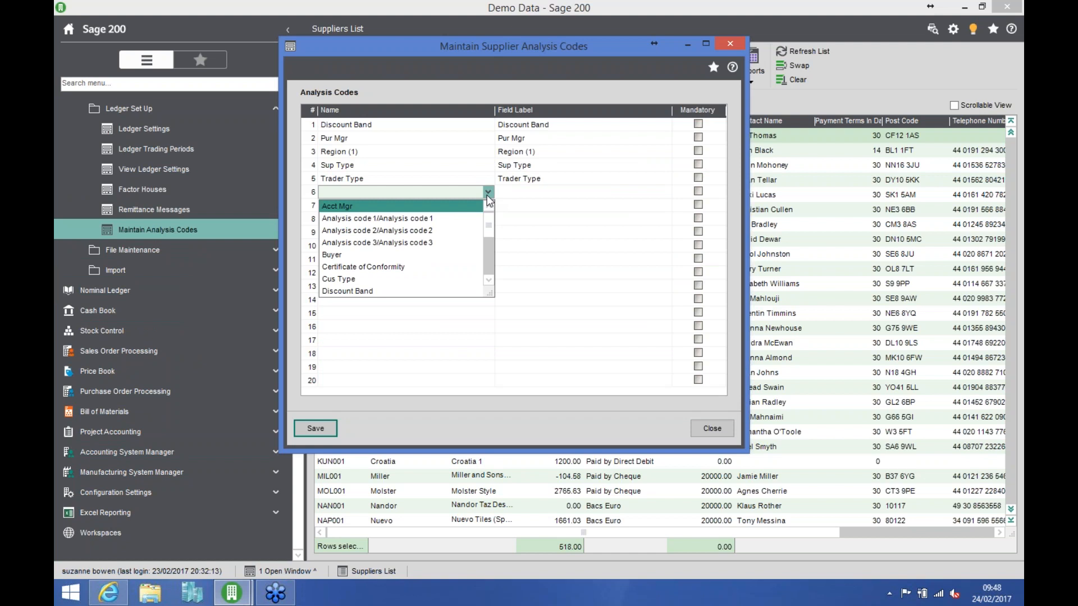
pyautogui.click(420, 130)
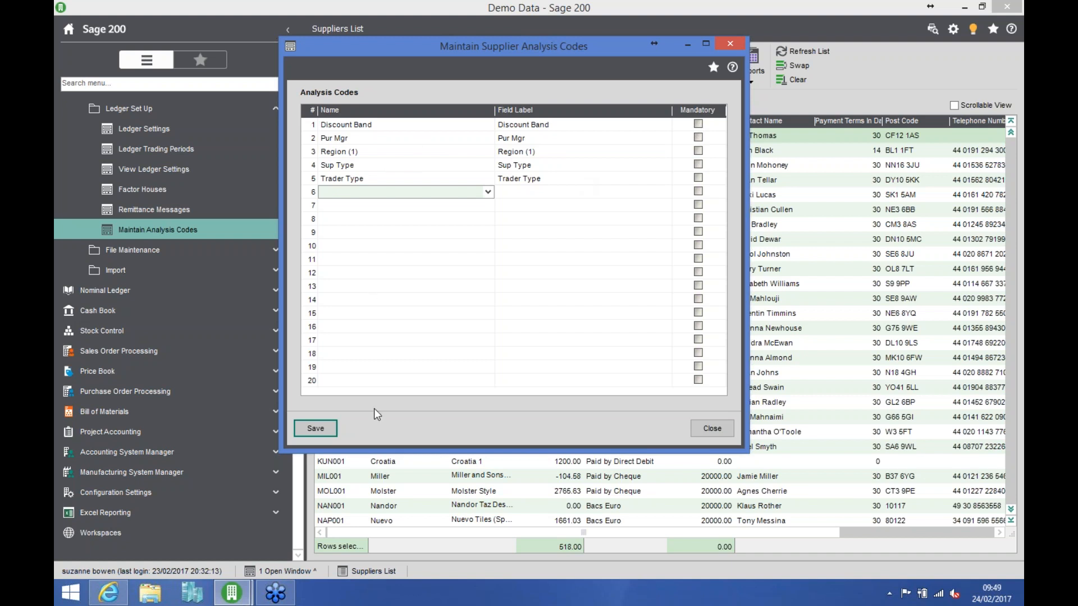
pyautogui.click(313, 427)
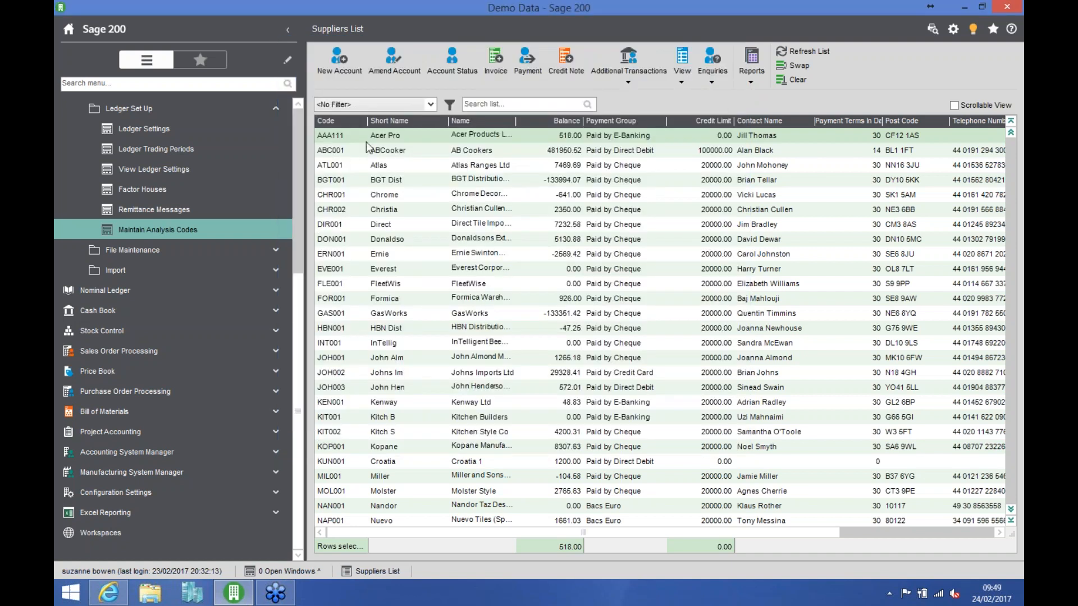
# Set the Pur Mgr analysis code of supplier Acer Products Limited to the TYO purchasing manager, save the record and close it.
pyautogui.click(366, 137)
pyautogui.click(394, 73)
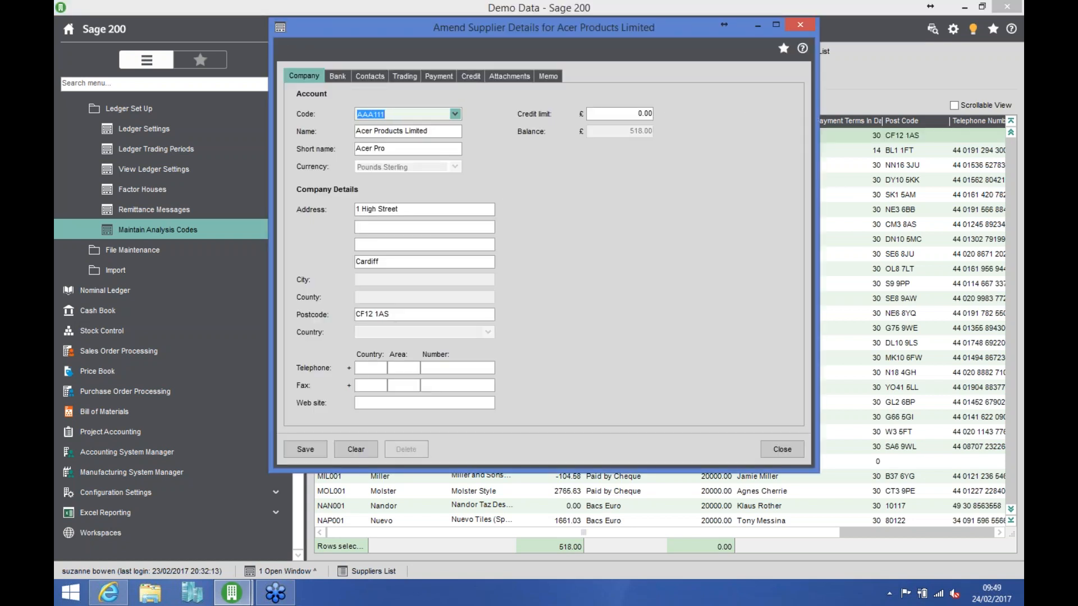
pyautogui.click(409, 75)
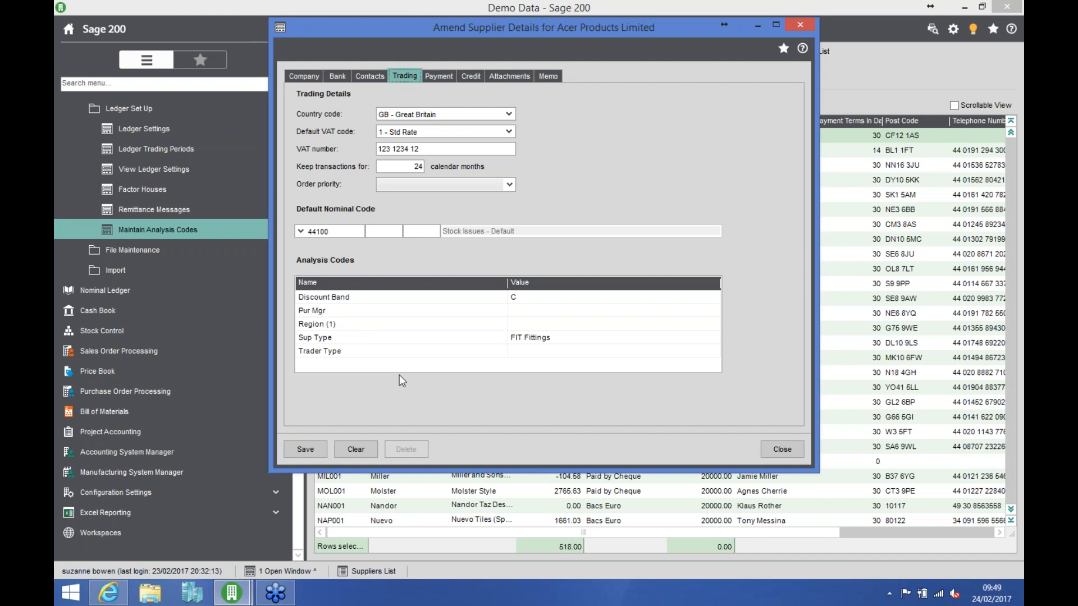
pyautogui.click(522, 310)
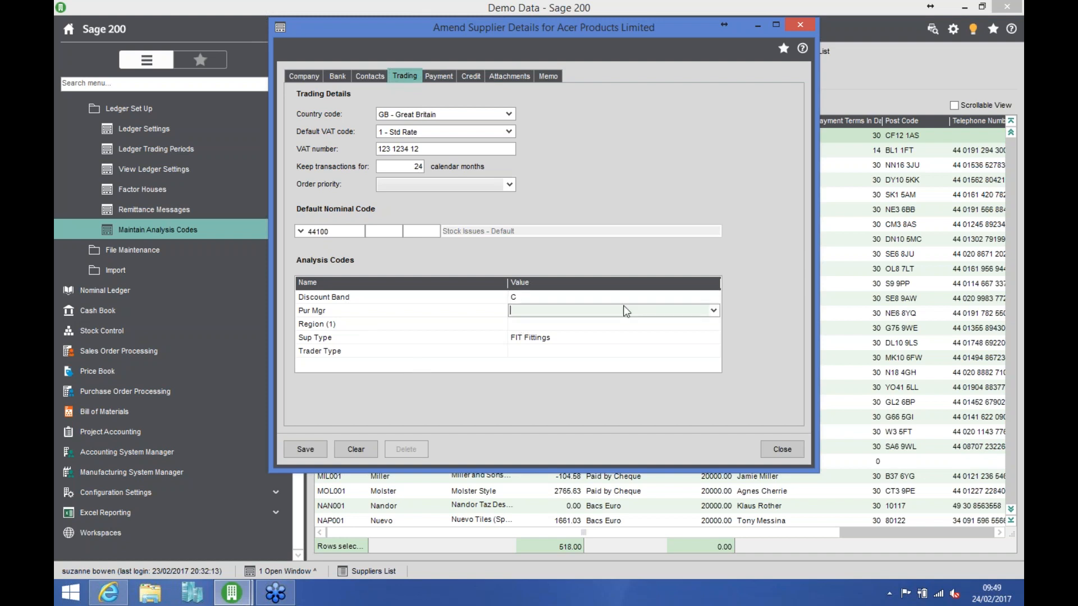
pyautogui.click(713, 311)
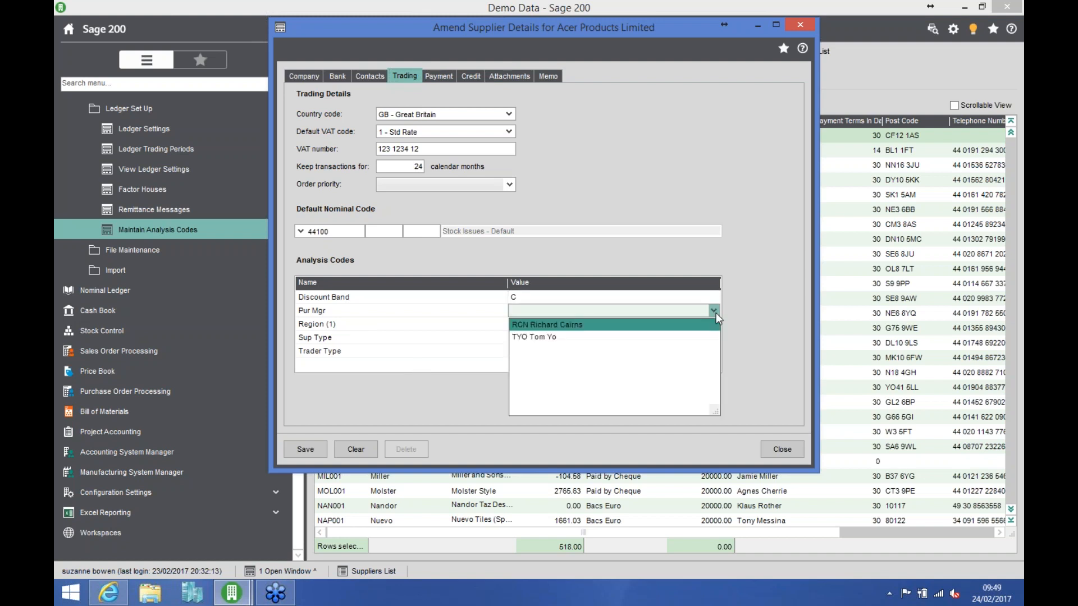
pyautogui.click(595, 336)
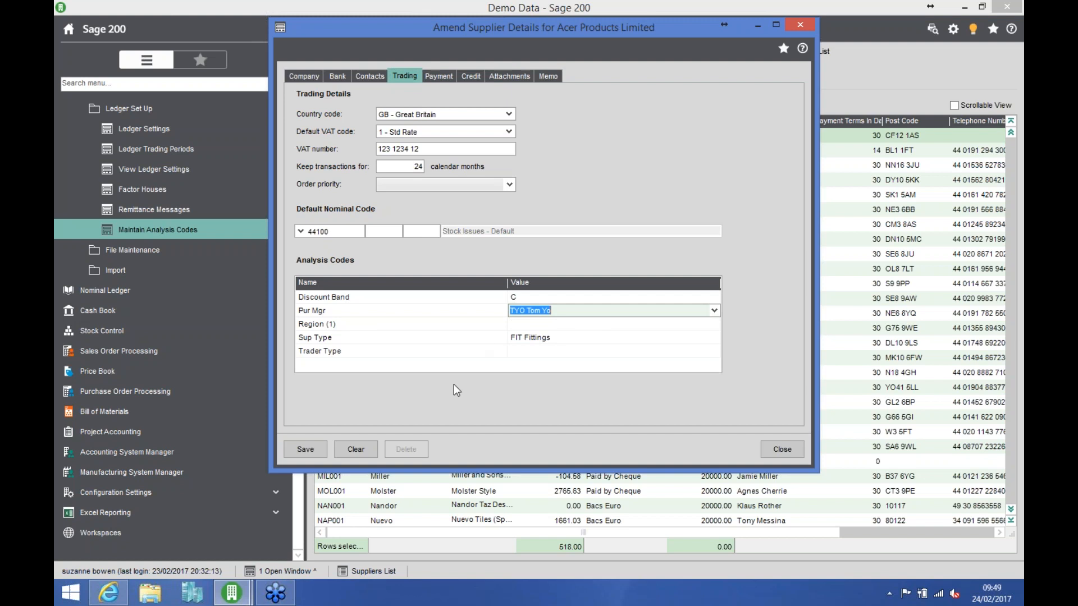
pyautogui.click(303, 449)
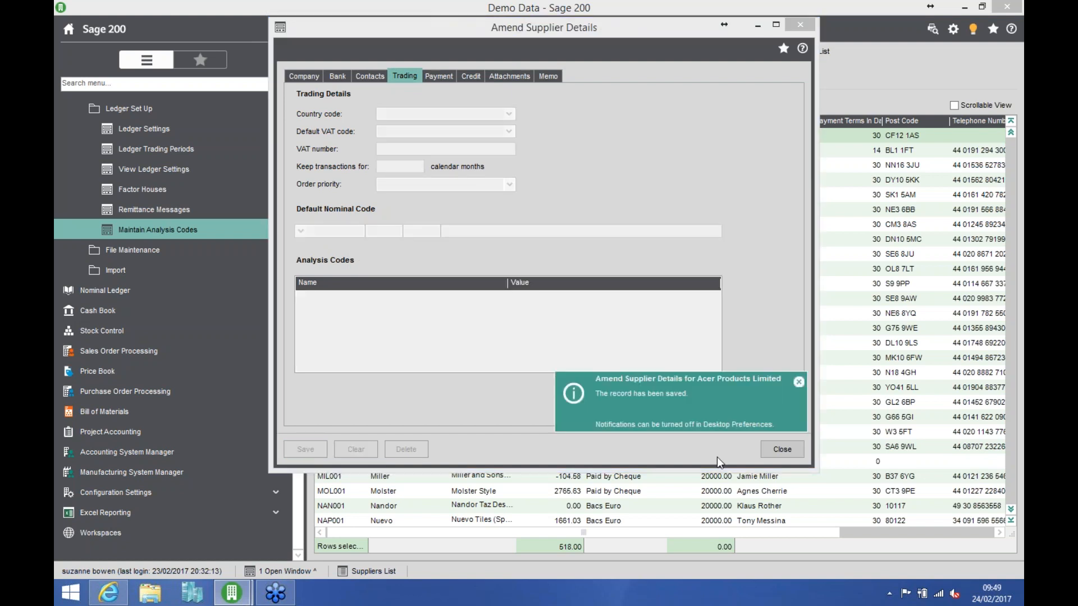
pyautogui.click(781, 449)
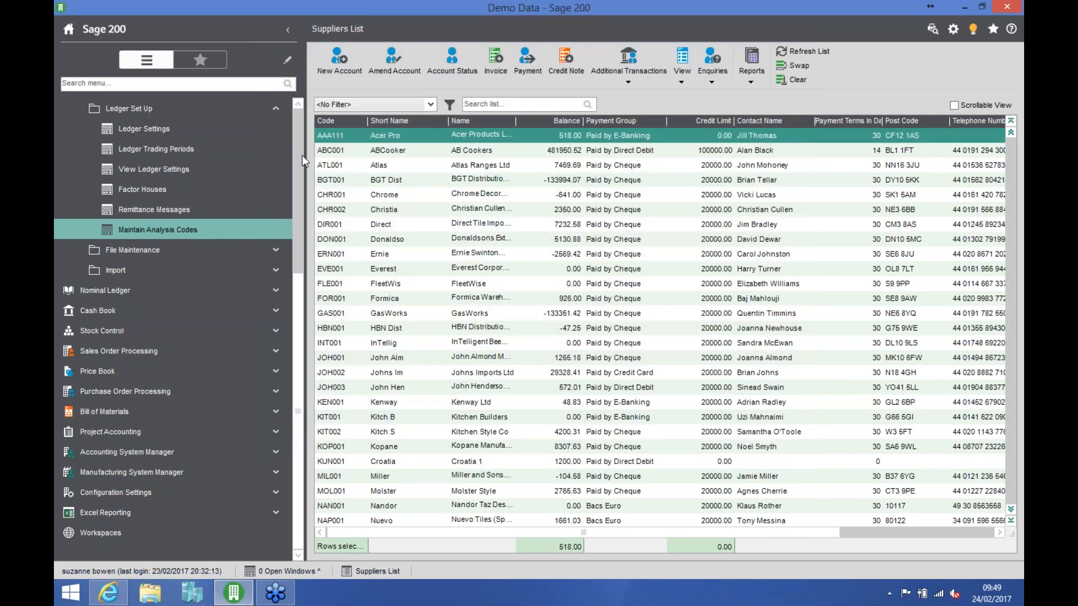
# Run the Aged Creditors (Summary) report from the payments control reports, with Supplier Pur Mgr limited to the TYO purchasing manager.
pyautogui.scroll(5, 298, 107)
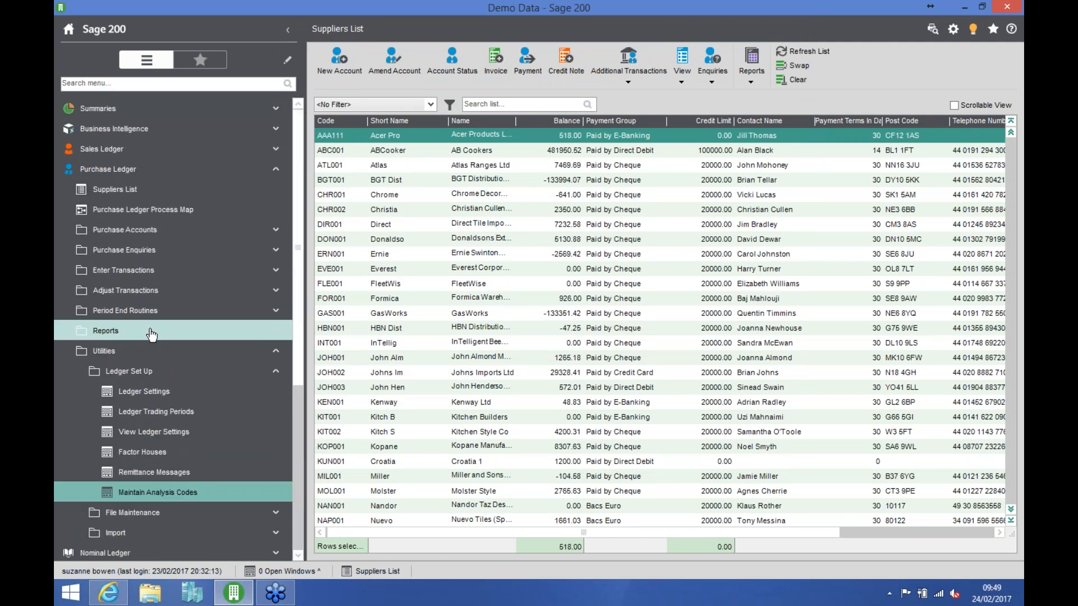
pyautogui.click(145, 331)
pyautogui.click(158, 291)
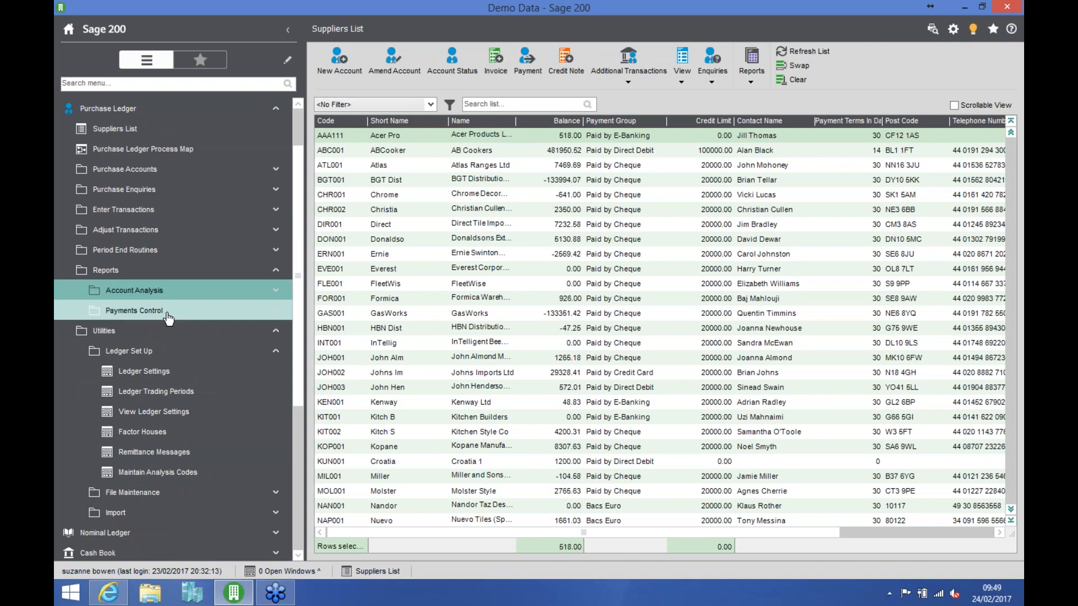
pyautogui.click(164, 315)
pyautogui.click(171, 356)
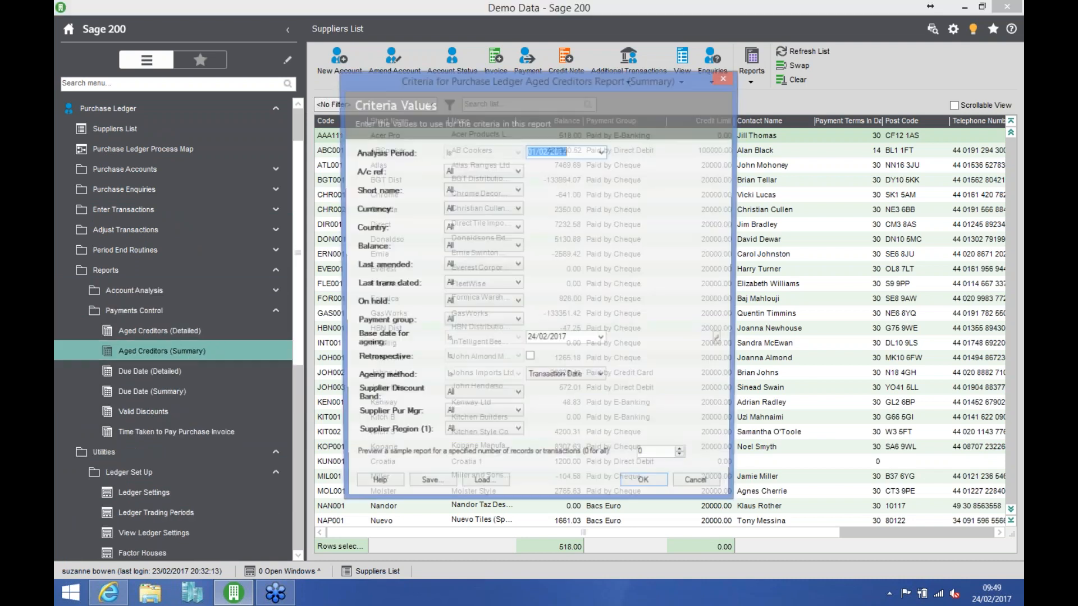
pyautogui.click(483, 416)
pyautogui.click(475, 446)
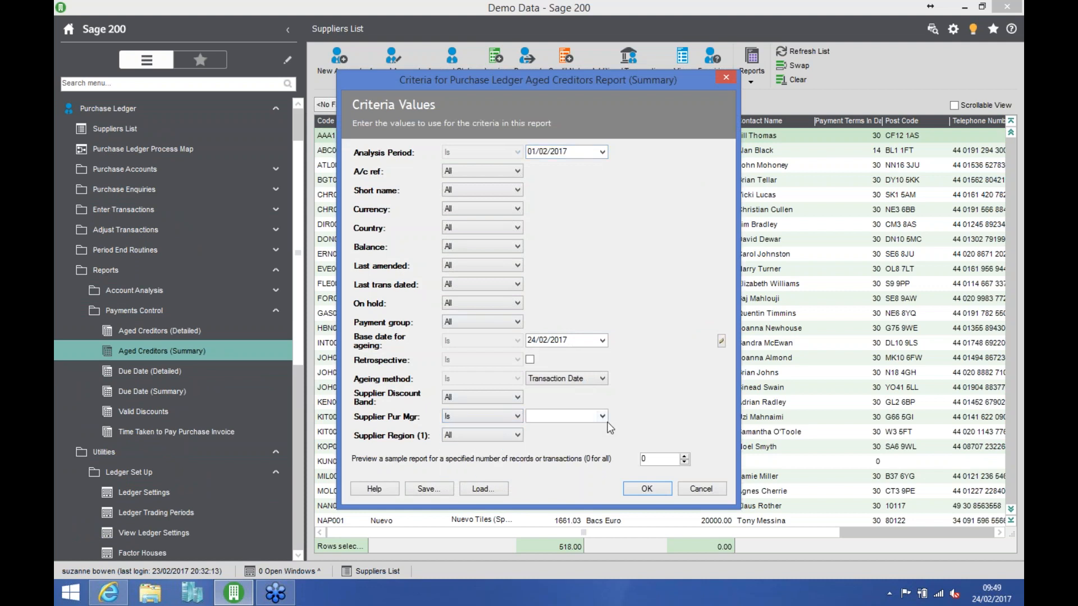
pyautogui.click(602, 417)
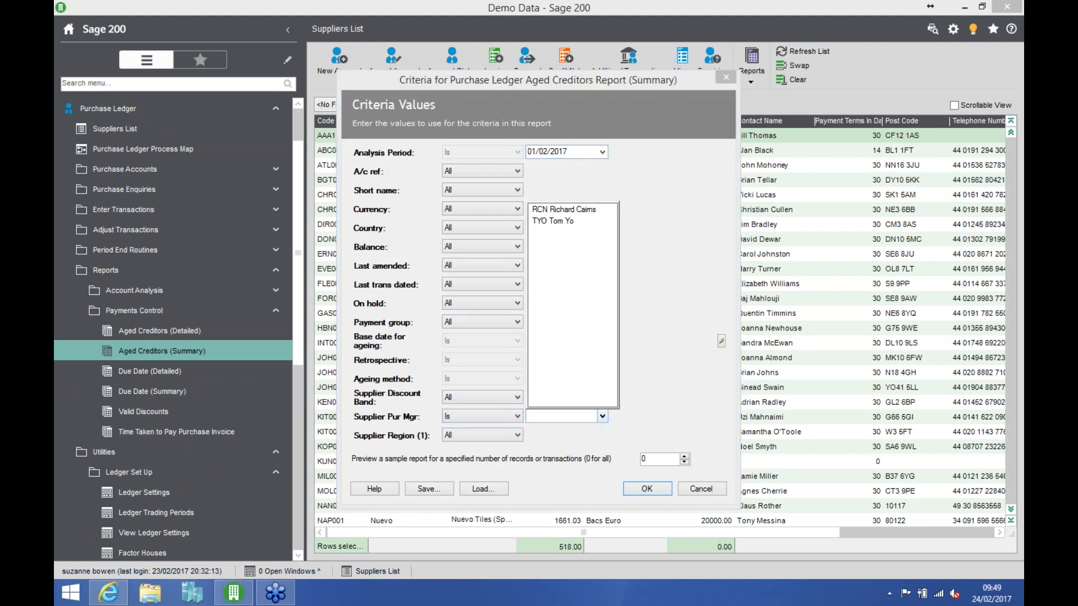
pyautogui.click(560, 222)
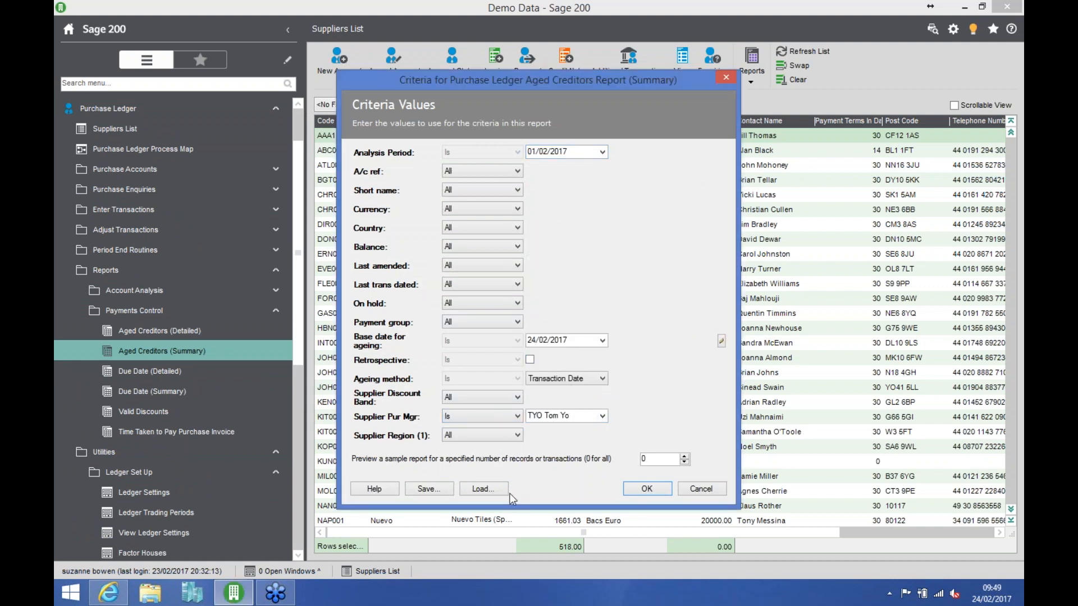
pyautogui.click(644, 489)
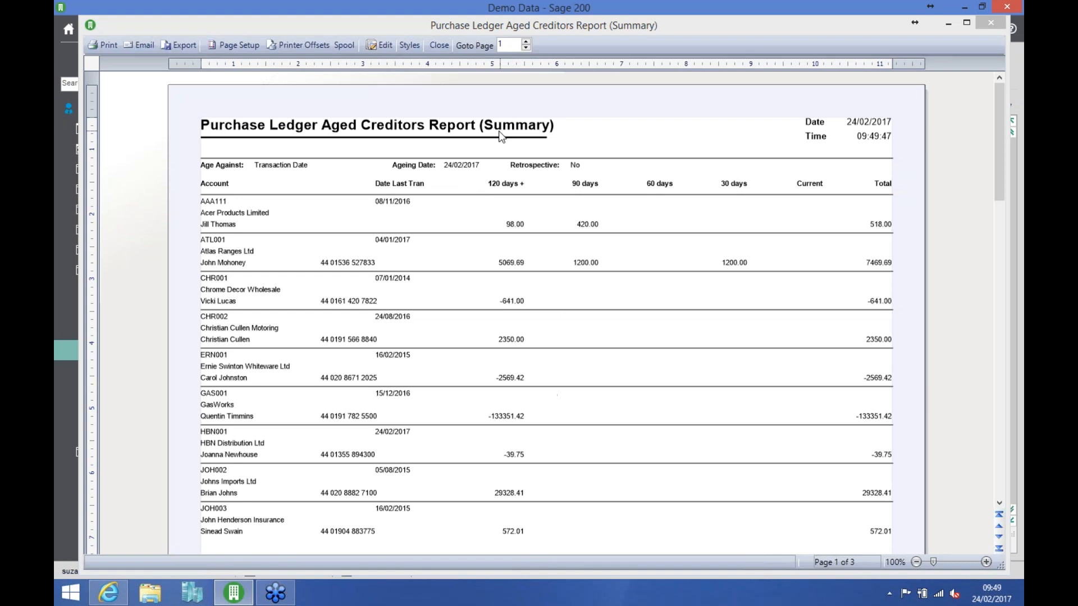
# Run the Aged Creditors (Summary) report for all purchasing managers, open it in Sage Report Designer and close the designer.
pyautogui.click(439, 44)
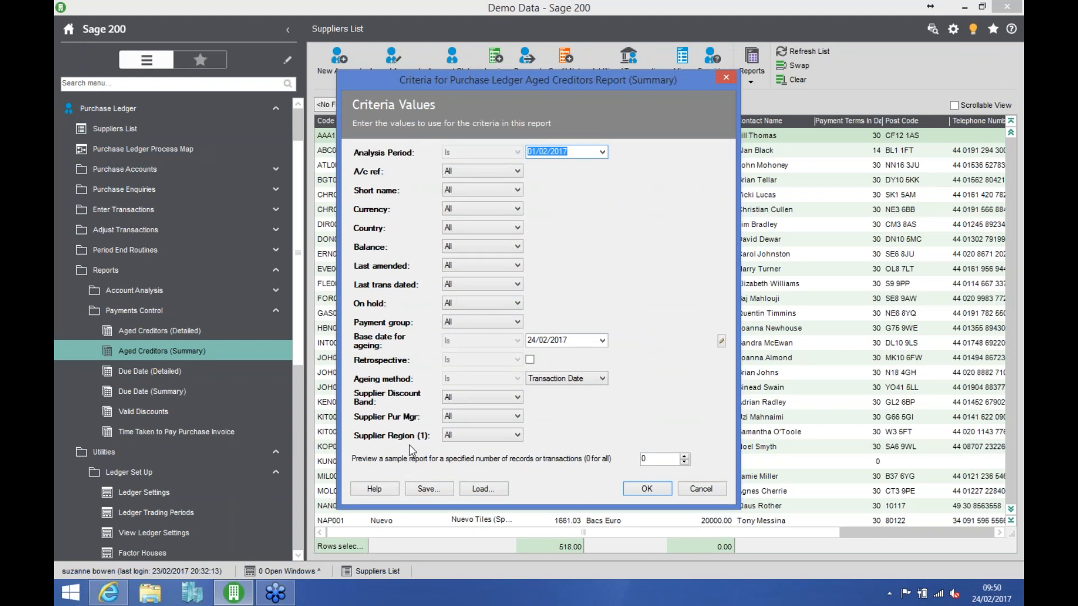
pyautogui.click(655, 487)
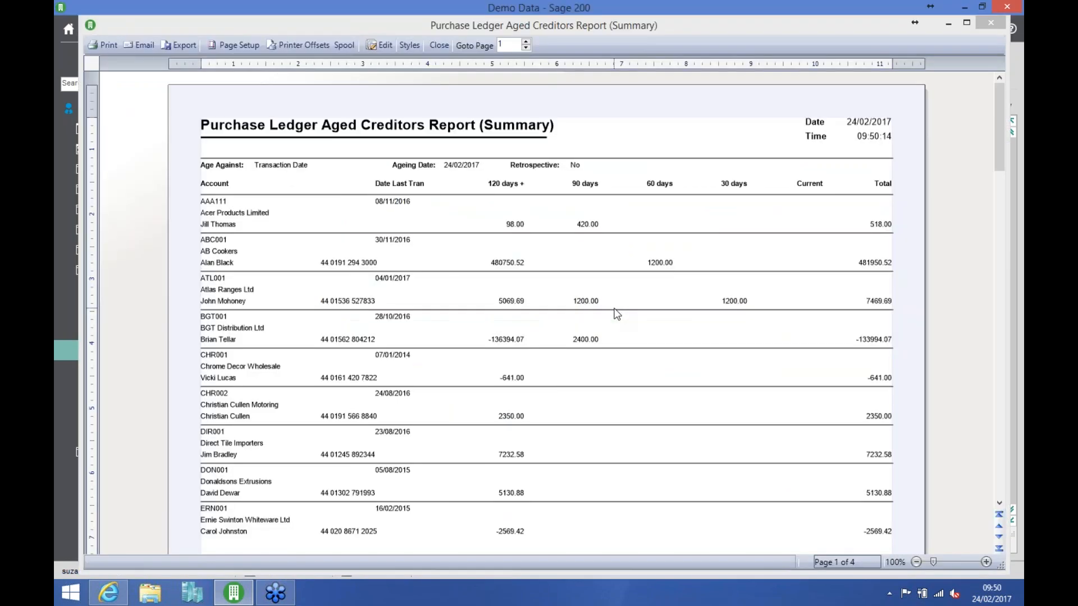
pyautogui.click(387, 47)
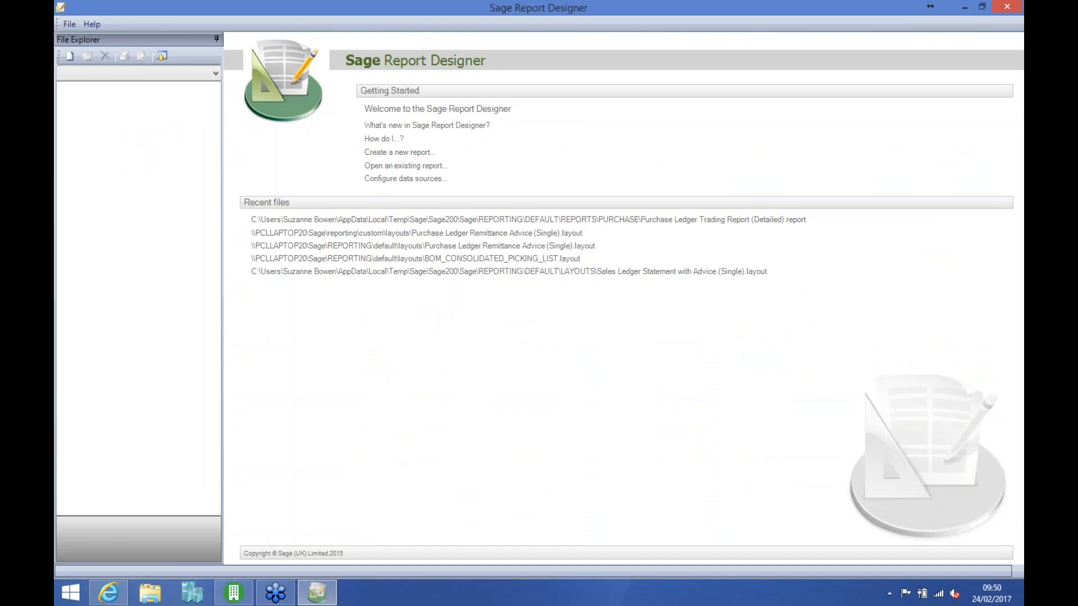
pyautogui.hotkey('alt', 'F4')
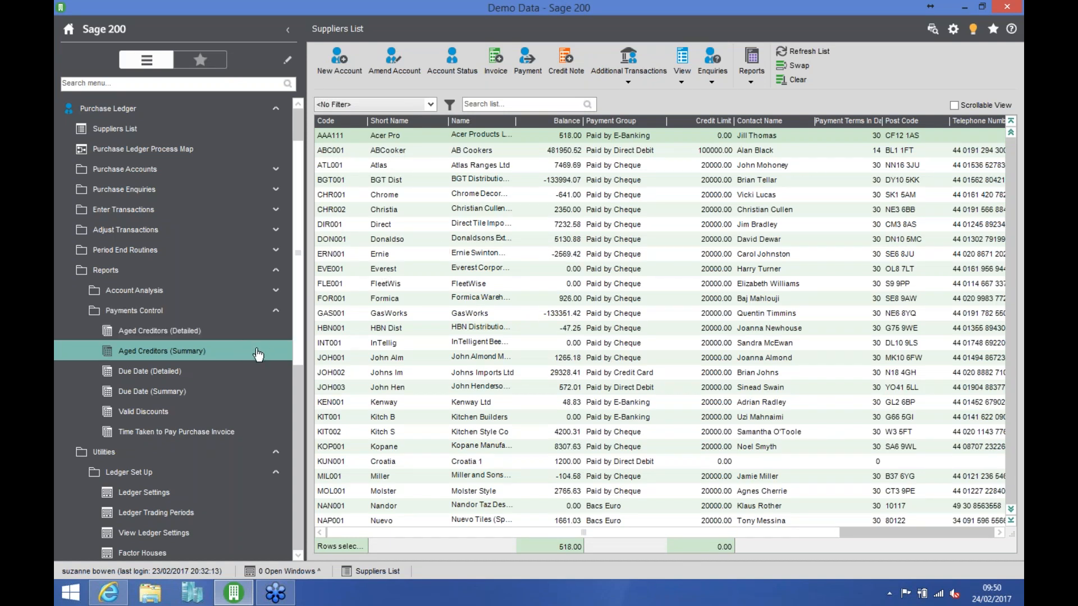
# Rerun the Aged Creditors (Summary) report with its default criteria and open it for editing again.
pyautogui.click(963, 8)
pyautogui.click(234, 592)
pyautogui.click(176, 355)
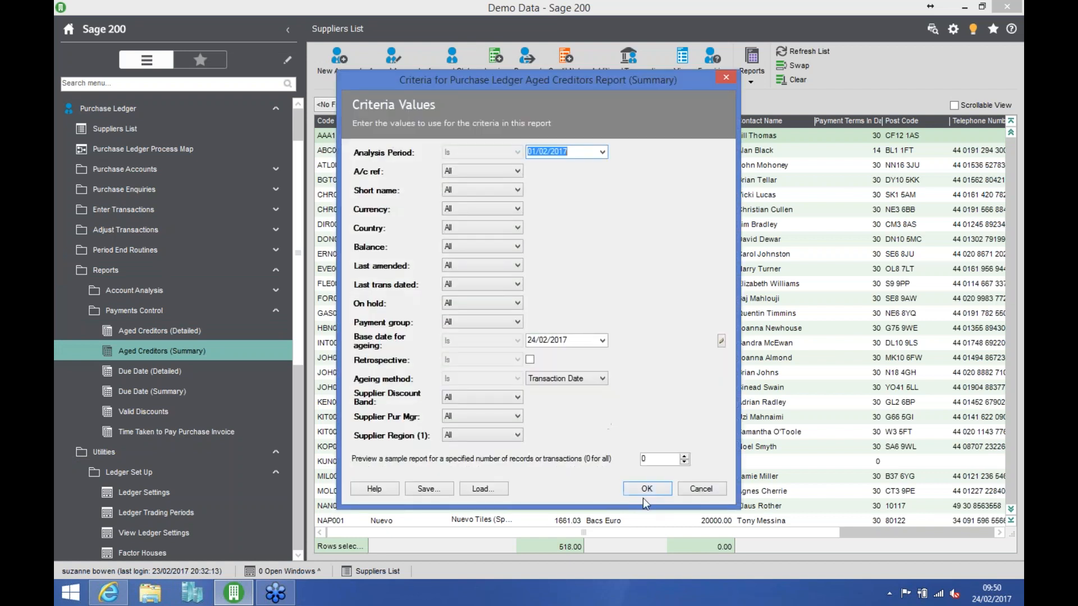
pyautogui.click(645, 489)
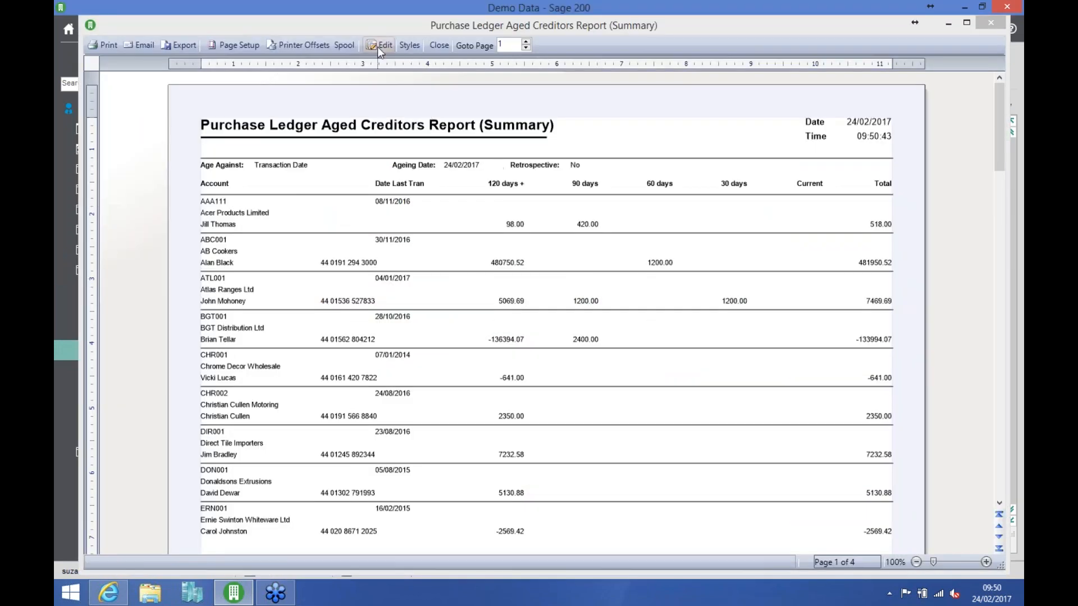
pyautogui.click(377, 45)
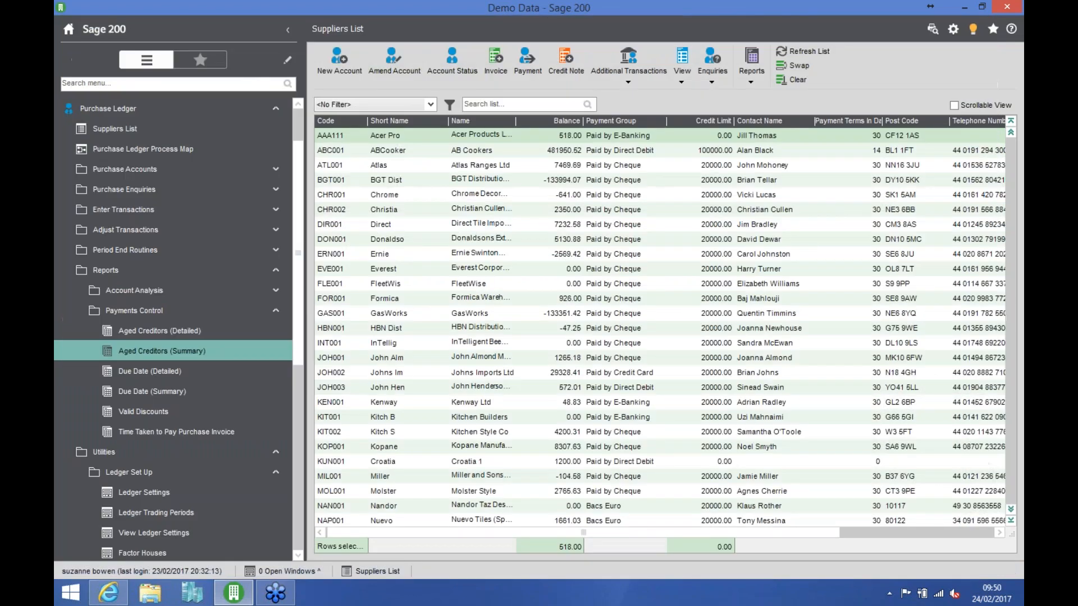
# Run the Unauthorised Transactions account analysis report with default criteria, open it for editing in Sage Report Designer and close the designer.
pyautogui.click(208, 297)
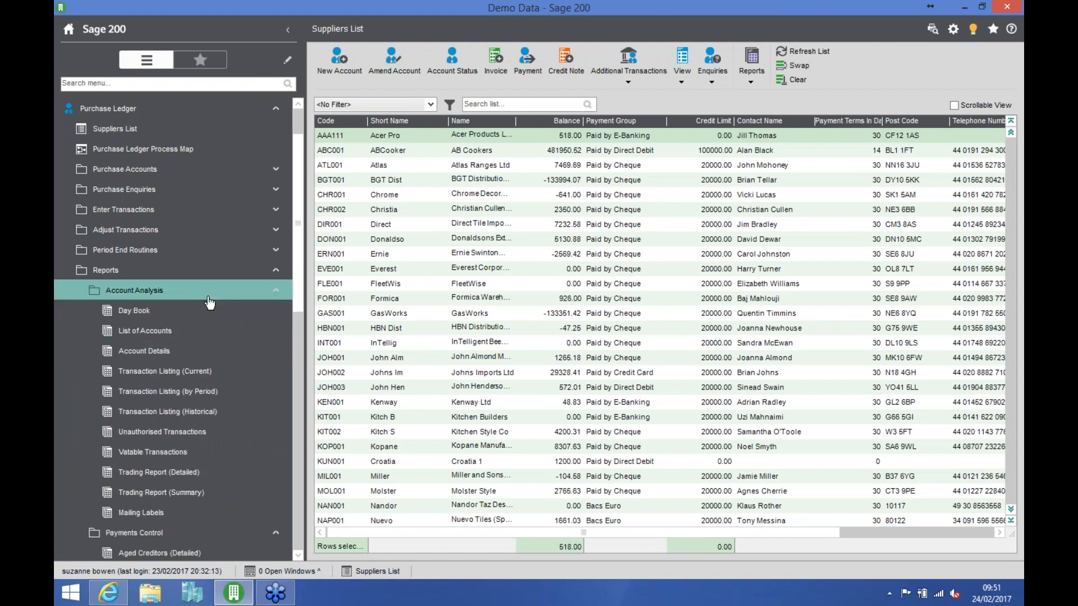
pyautogui.click(188, 433)
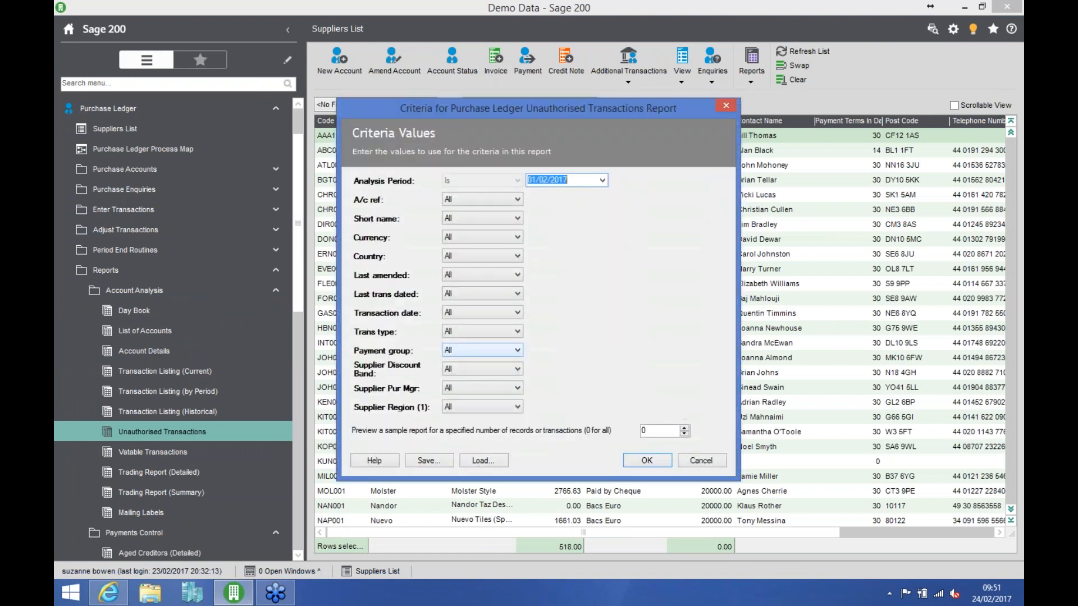
pyautogui.click(645, 461)
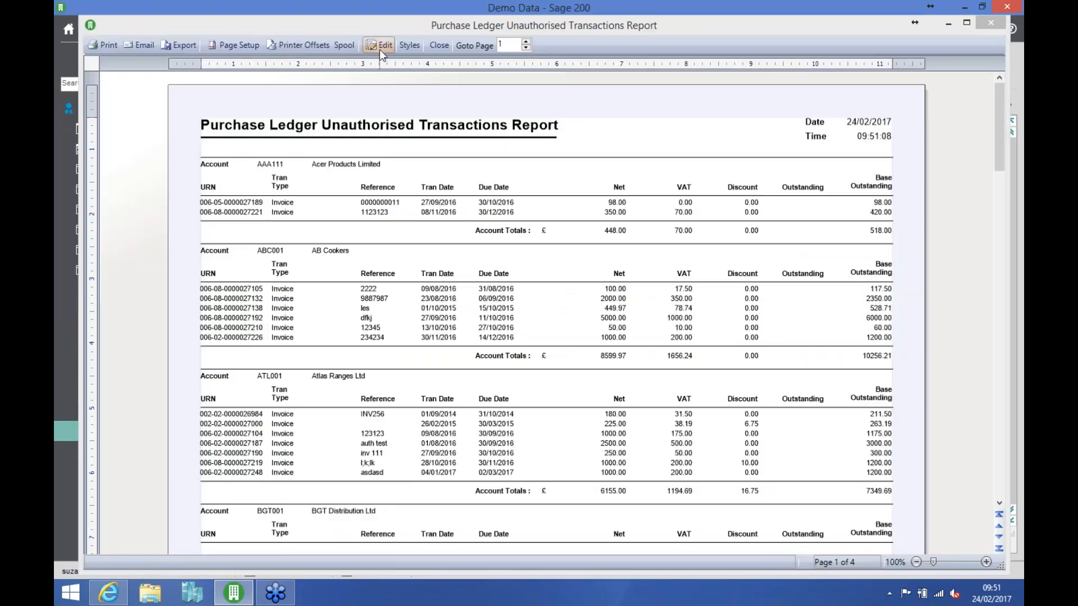
pyautogui.click(378, 47)
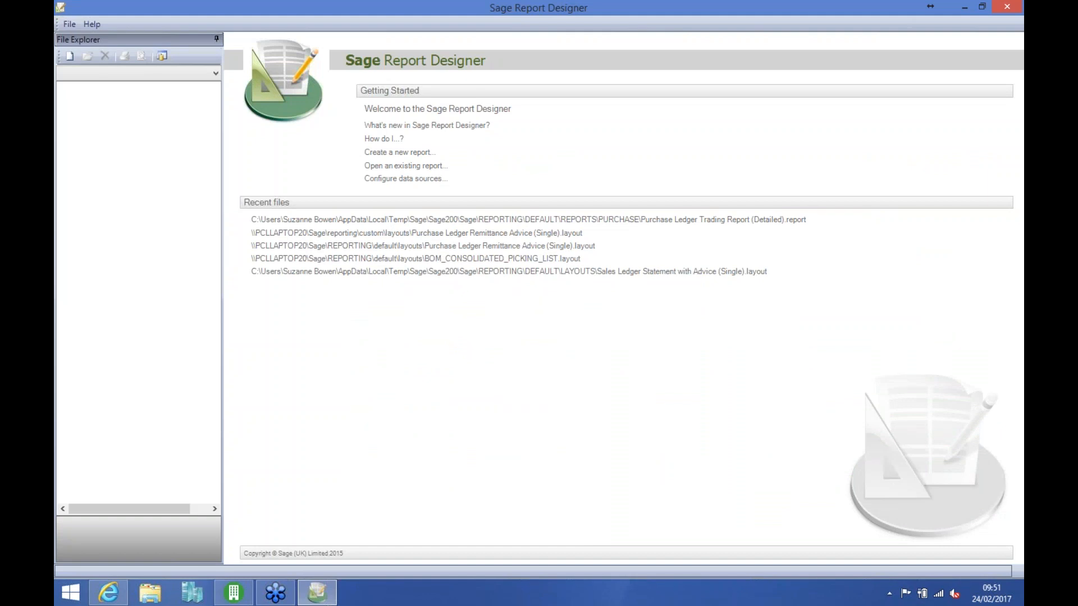
pyautogui.hotkey('alt', 'F4')
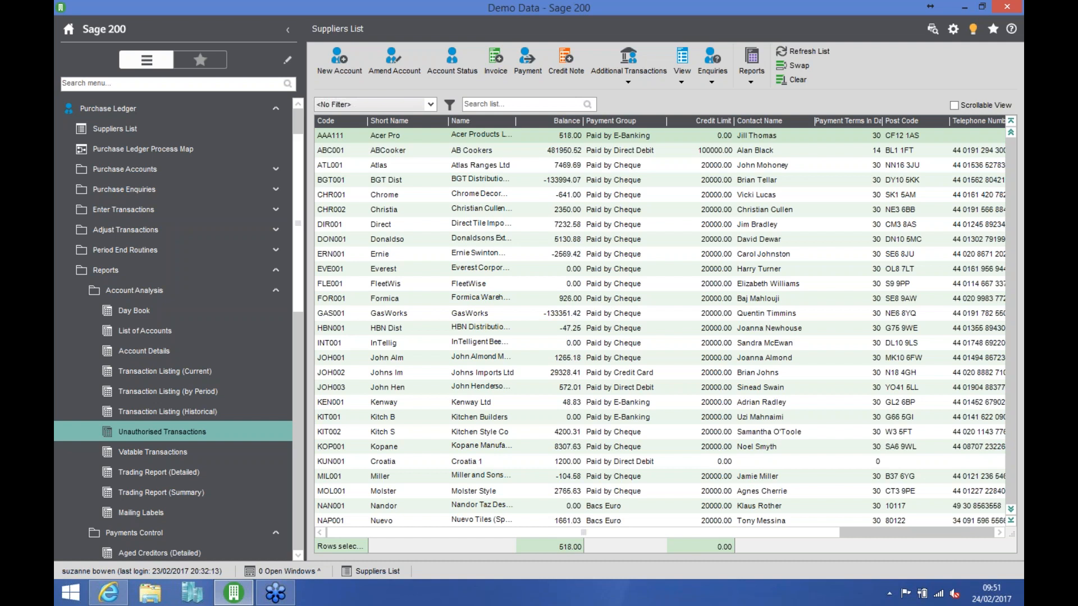
# Start a new purchase invoice for supplier Everest Corporation from the suppliers list.
pyautogui.click(174, 271)
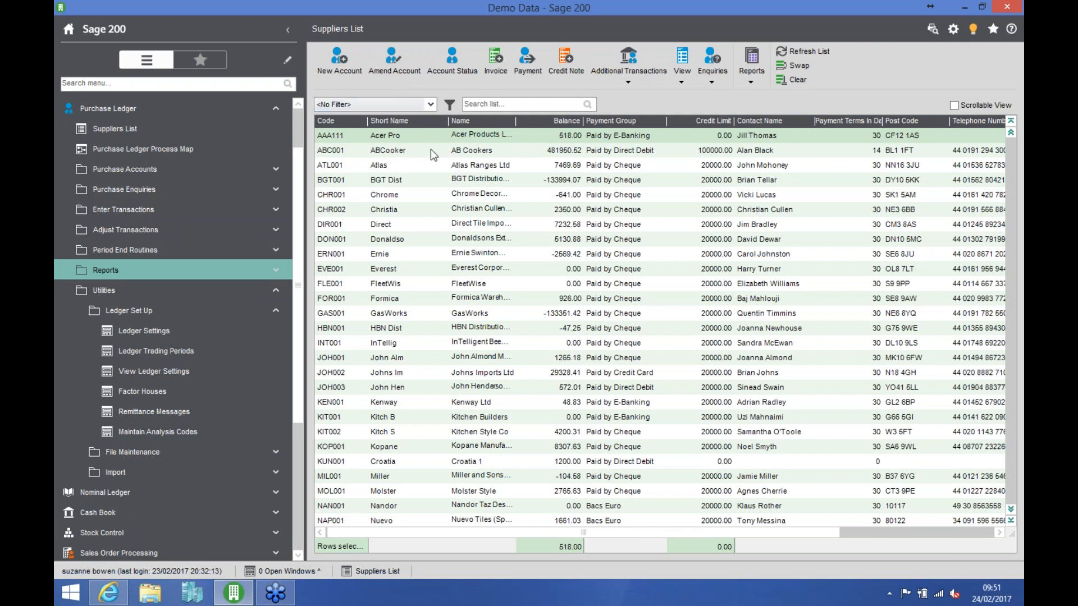
pyautogui.click(395, 138)
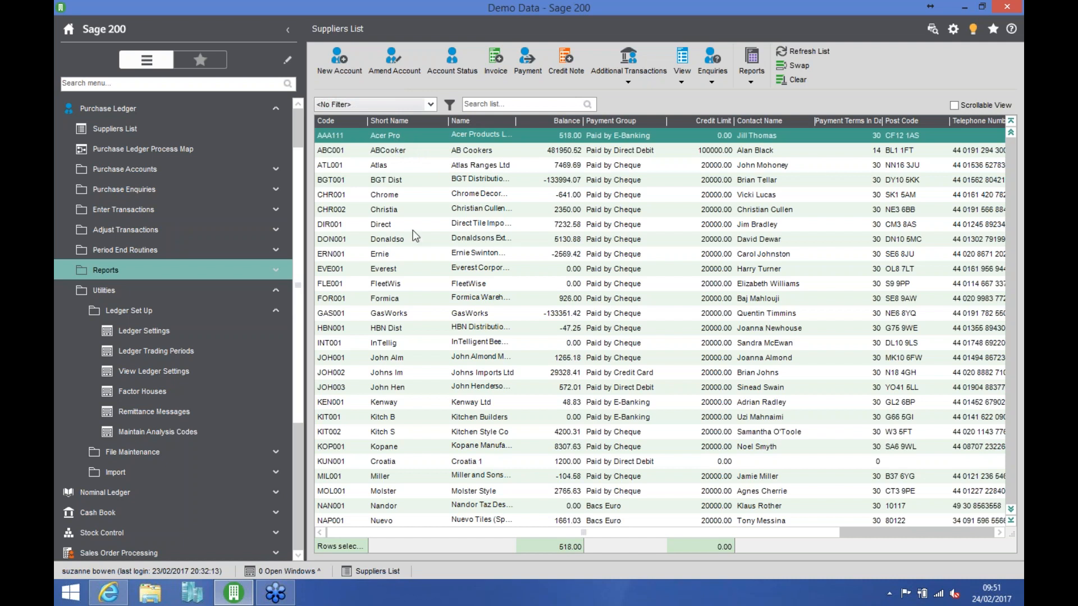
pyautogui.click(449, 271)
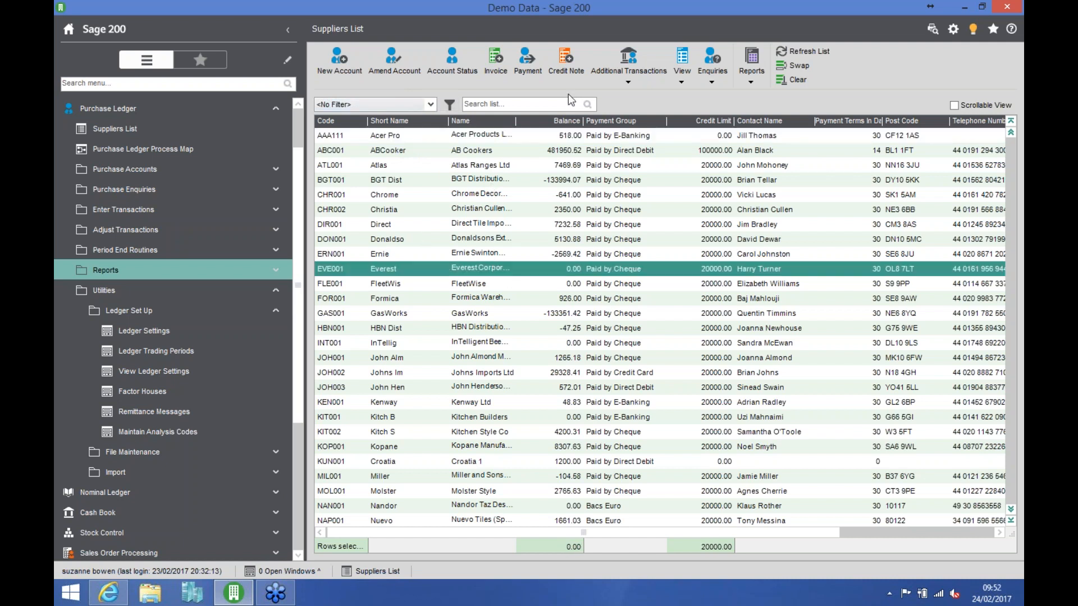
pyautogui.click(492, 74)
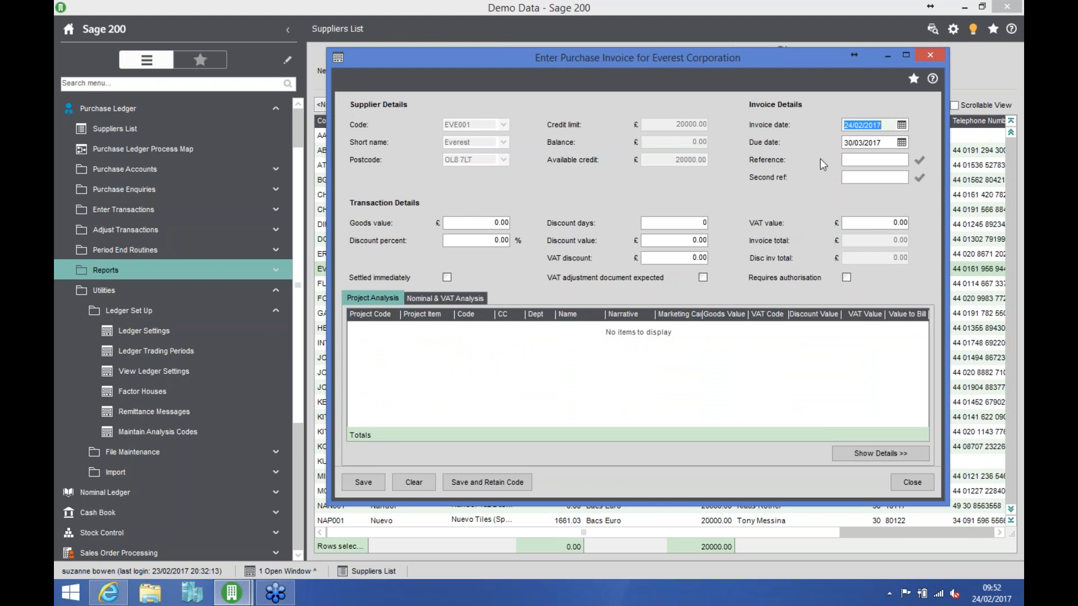
# Enter inv 1212 as the invoice reference and check whether that reference has already been used for the supplier.
pyautogui.press('Tab')
pyautogui.press('Tab')
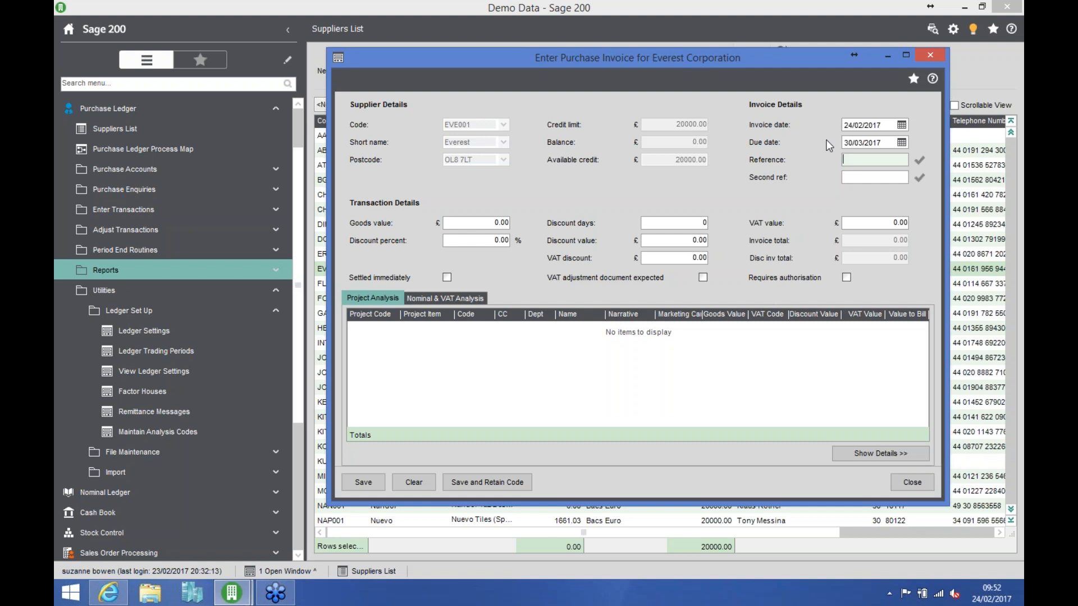
pyautogui.write('inv 1212')
pyautogui.press('Tab')
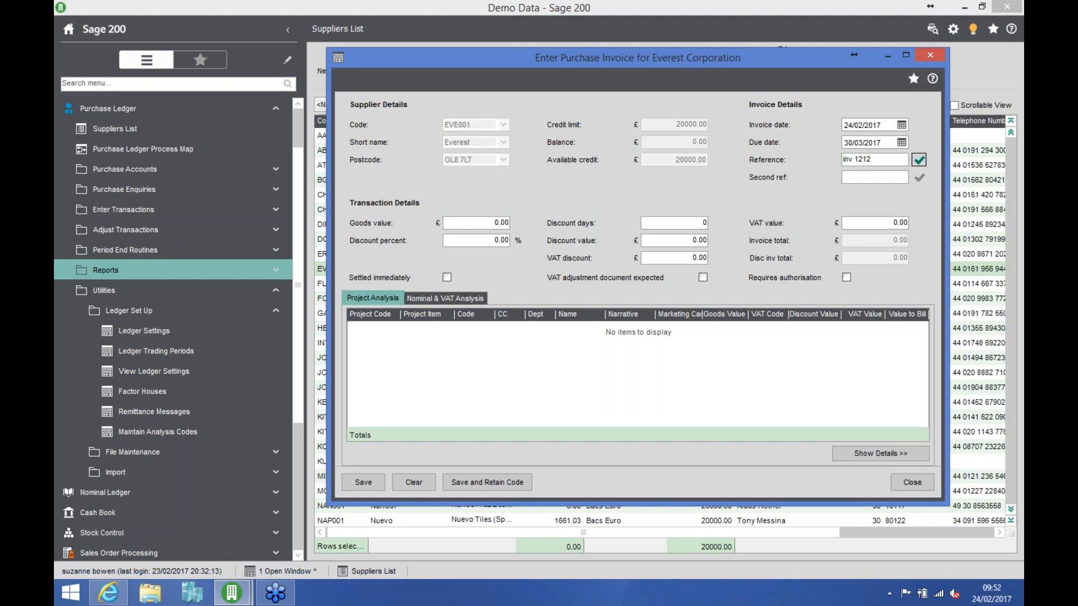
pyautogui.press('Tab')
pyautogui.press('Tab')
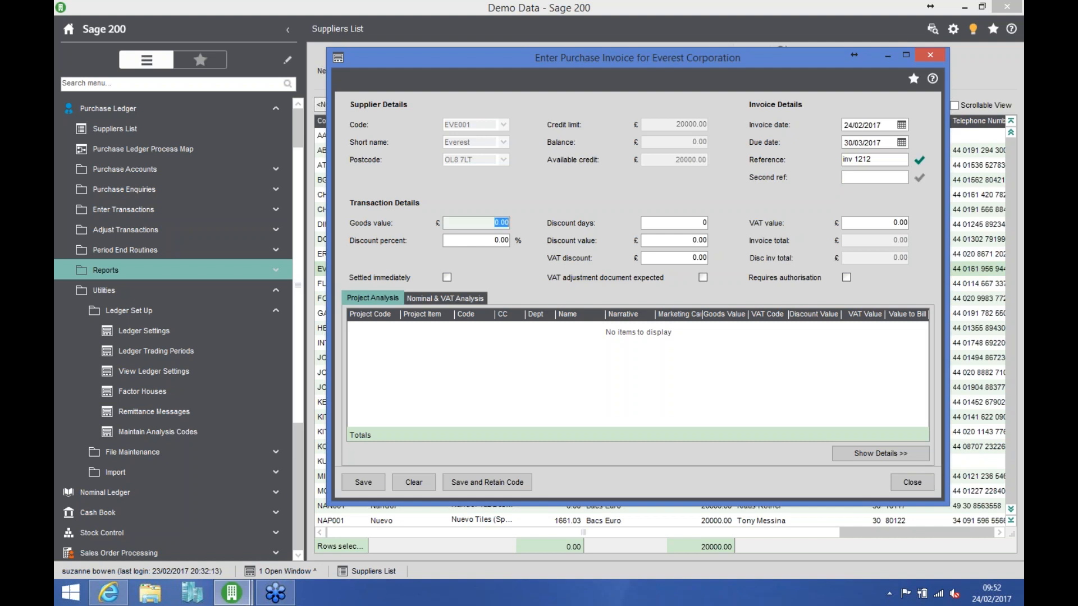
pyautogui.click(919, 163)
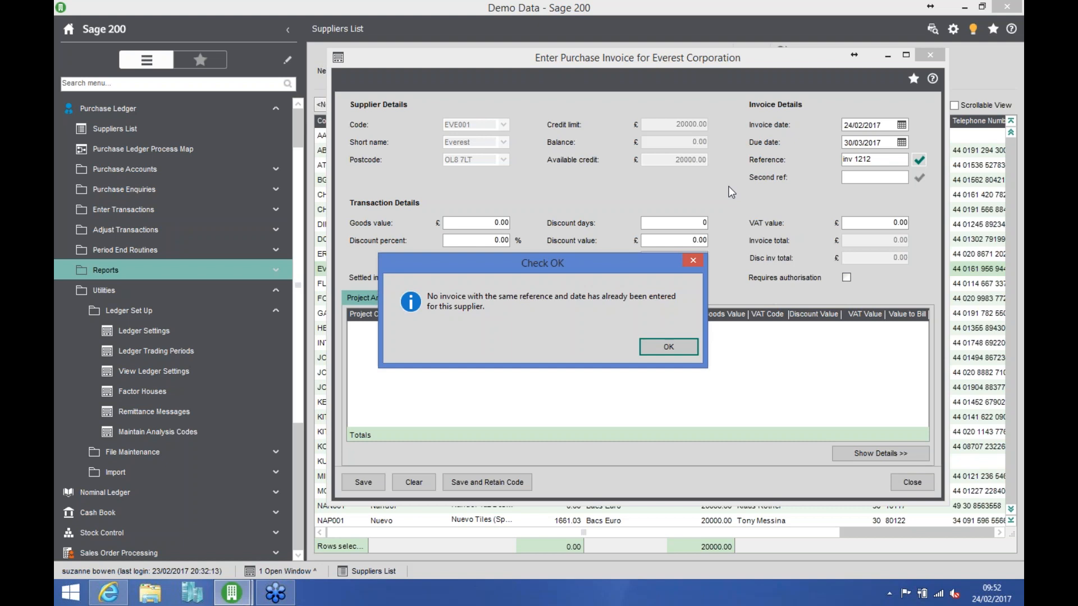
pyautogui.click(652, 350)
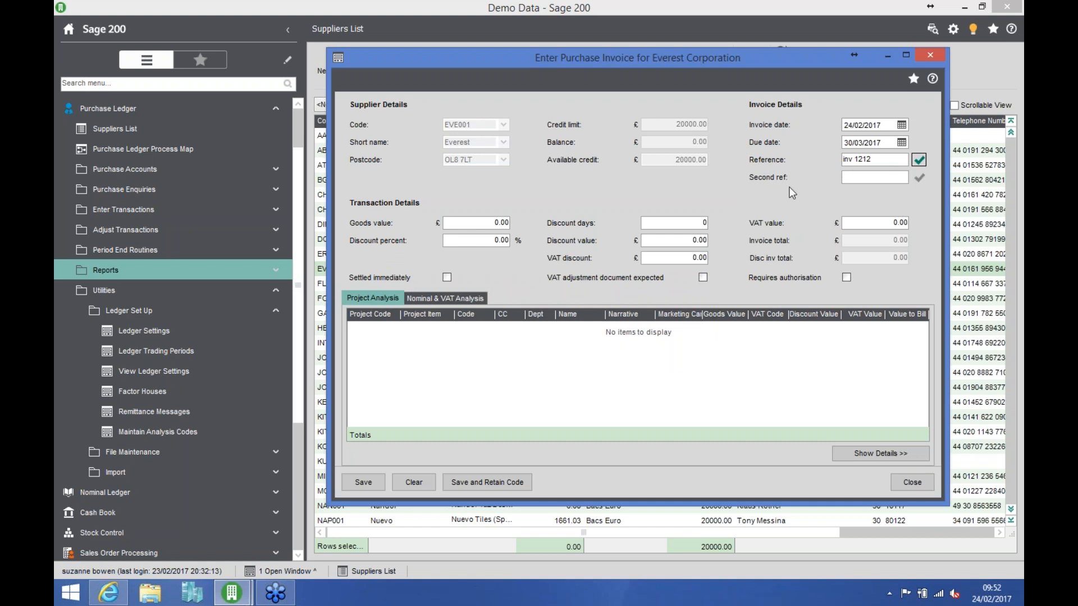
# Set the invoice's goods value to 100.00 and remove its authorisation requirement.
pyautogui.click(496, 222)
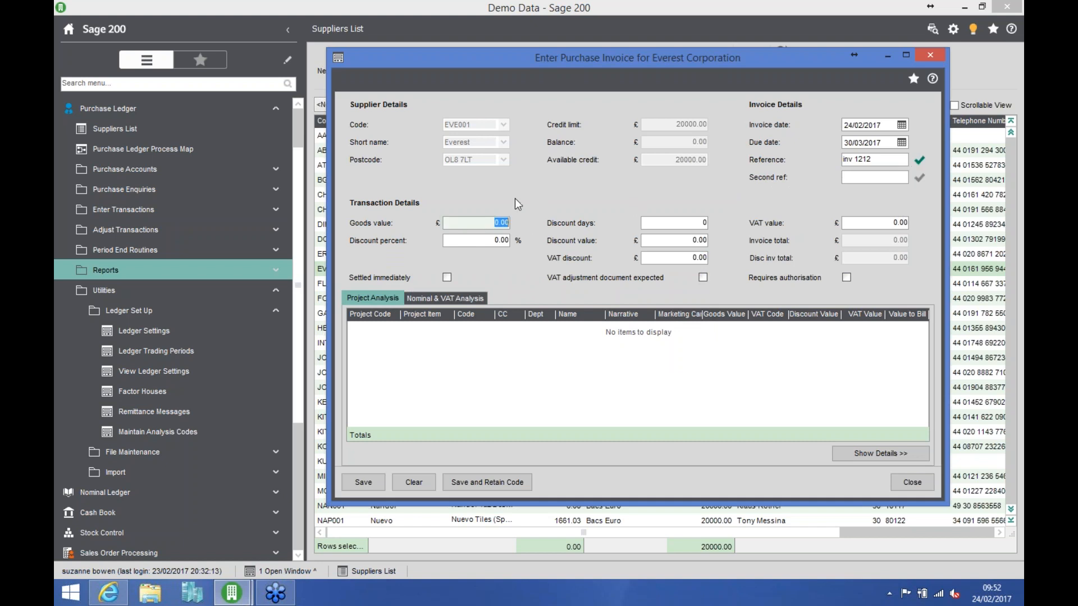
pyautogui.write('100')
pyautogui.press('Tab')
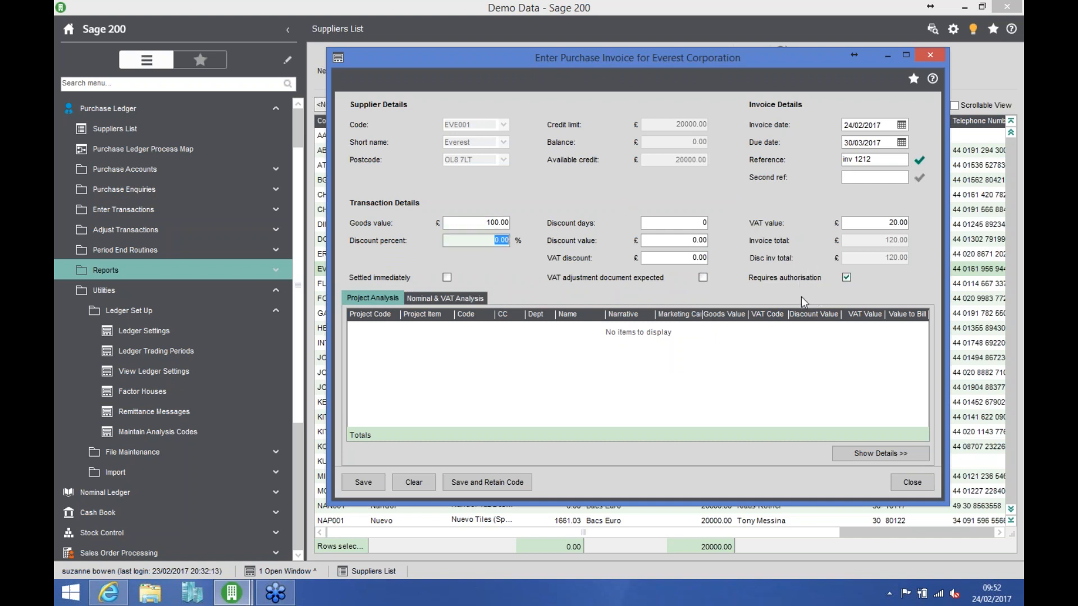
pyautogui.click(846, 278)
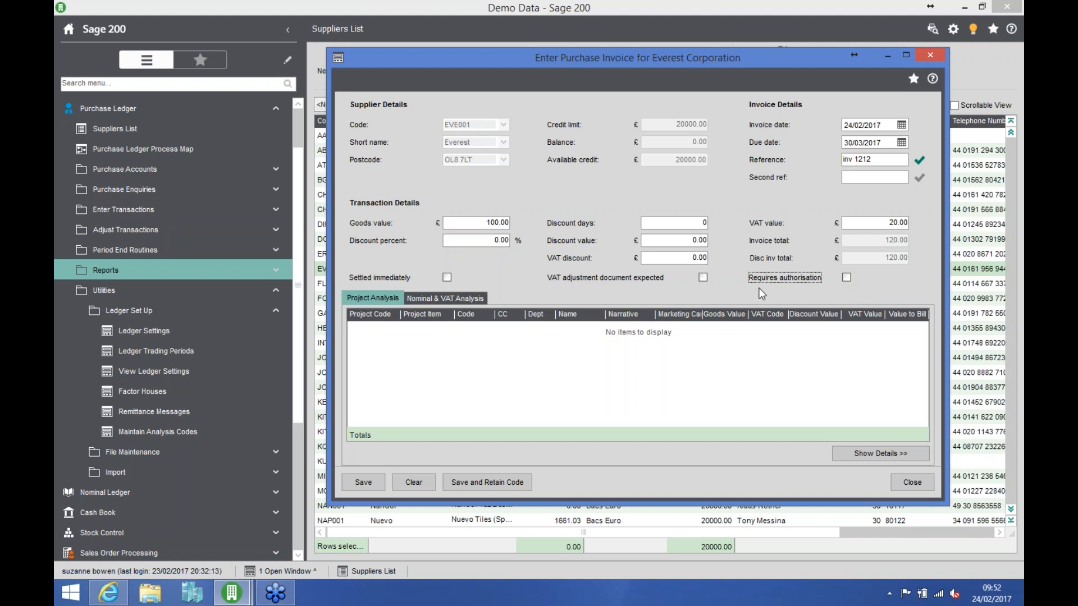
# Set the invoice's goods value to 2000.00, save the invoice and close the entry window.
pyautogui.click(469, 223)
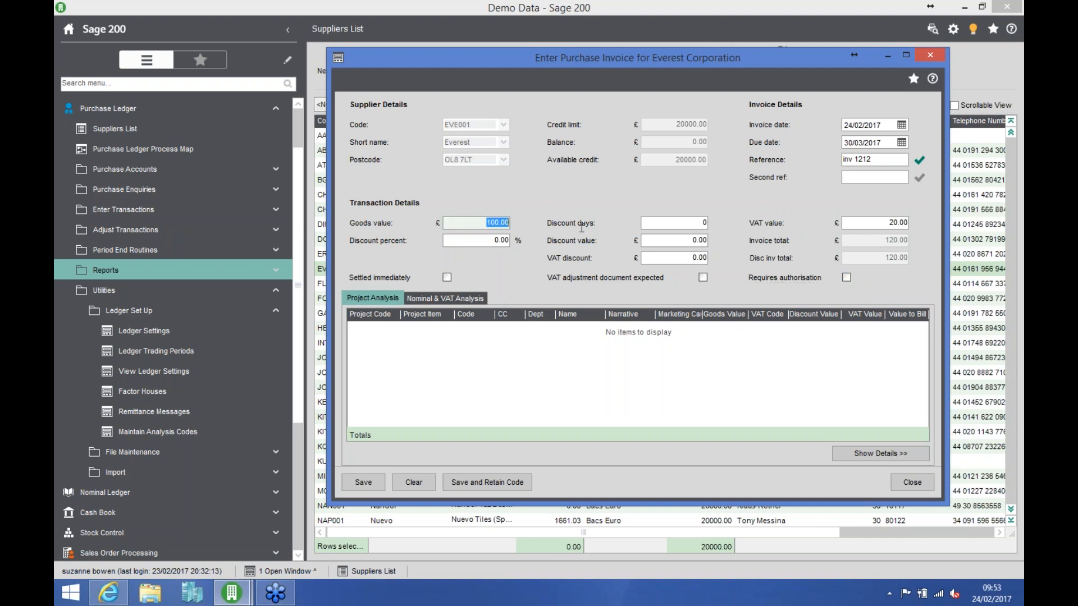
pyautogui.write('2000')
pyautogui.press('Tab')
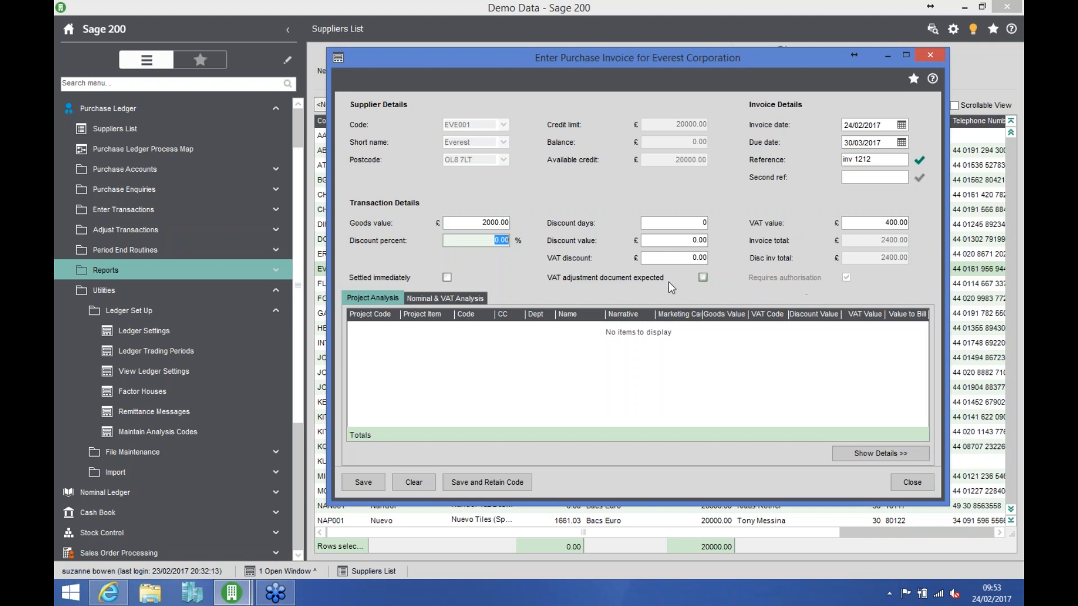
pyautogui.click(376, 481)
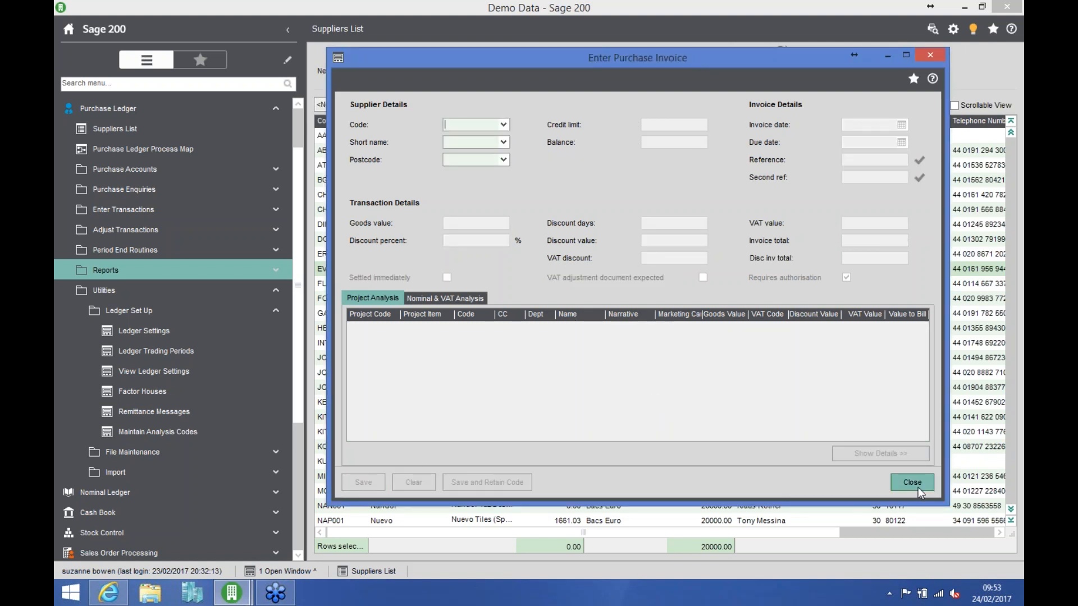
pyautogui.click(918, 487)
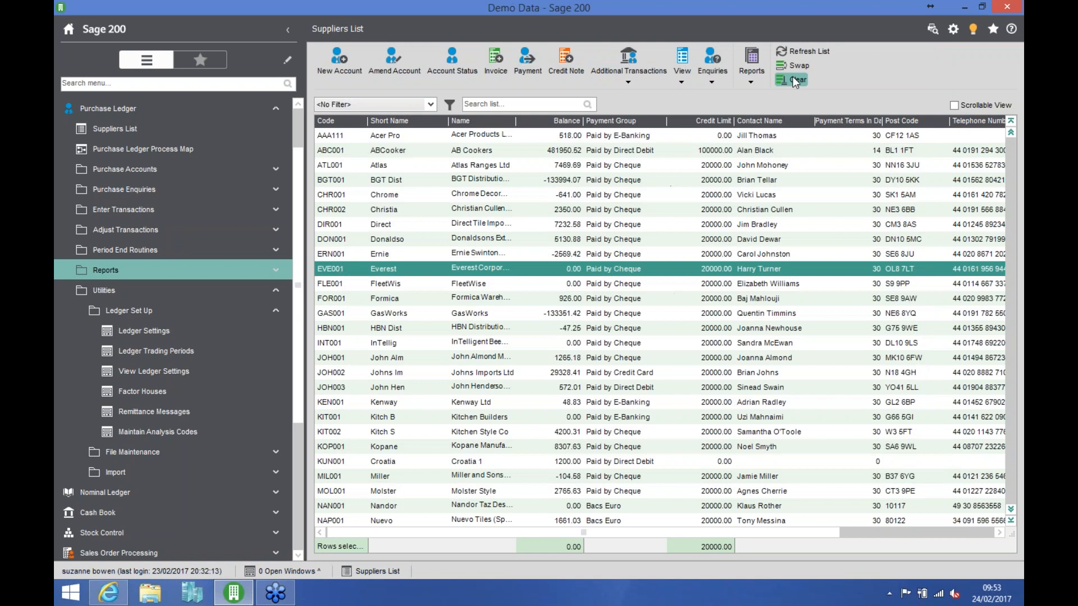
# Refresh the suppliers list and open the transaction enquiry for Everest Corporation.
pyautogui.click(798, 51)
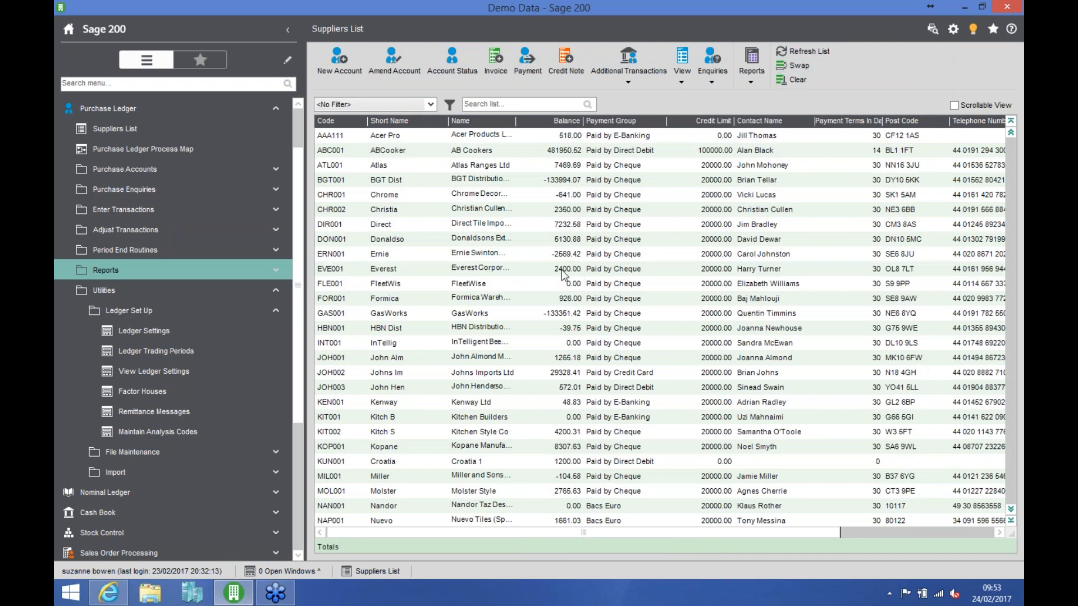
pyautogui.click(712, 86)
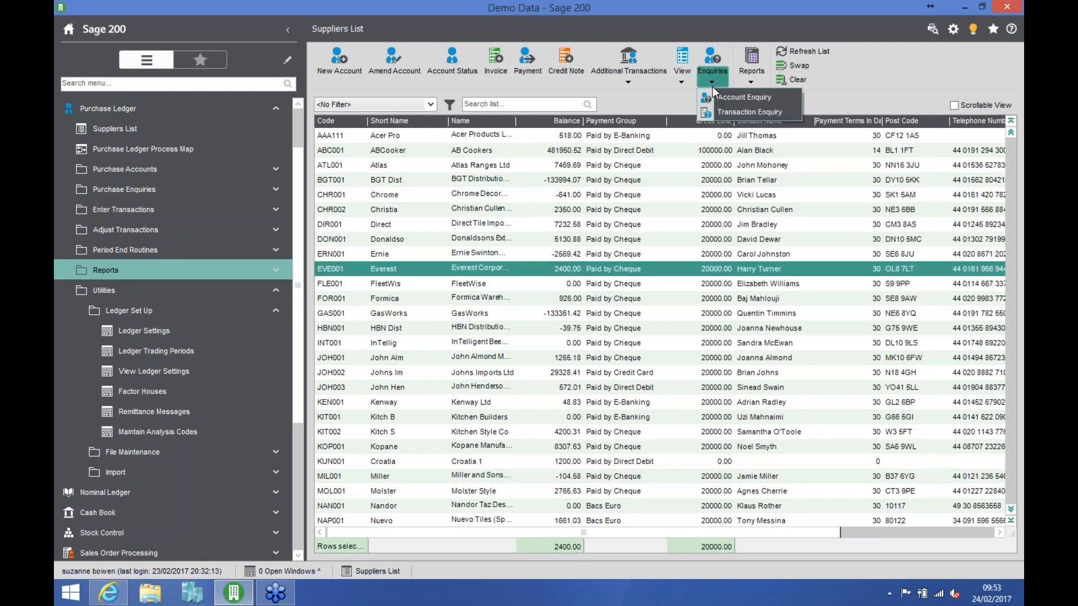
pyautogui.click(728, 113)
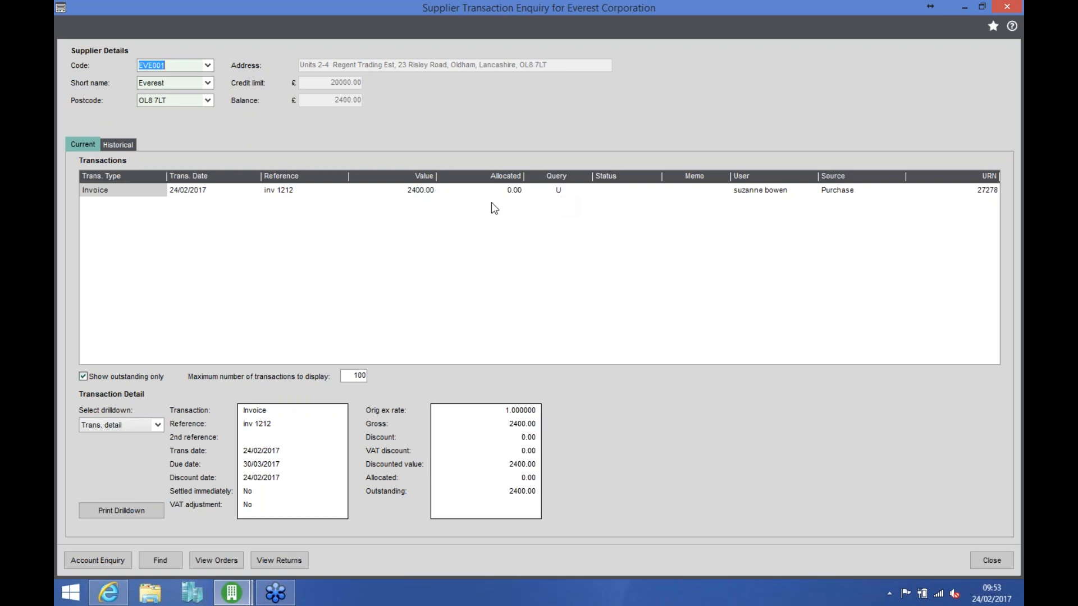
# Add a memo to the inv 1212 invoice stating that it required authorisation by the named approver.
pyautogui.click(403, 191)
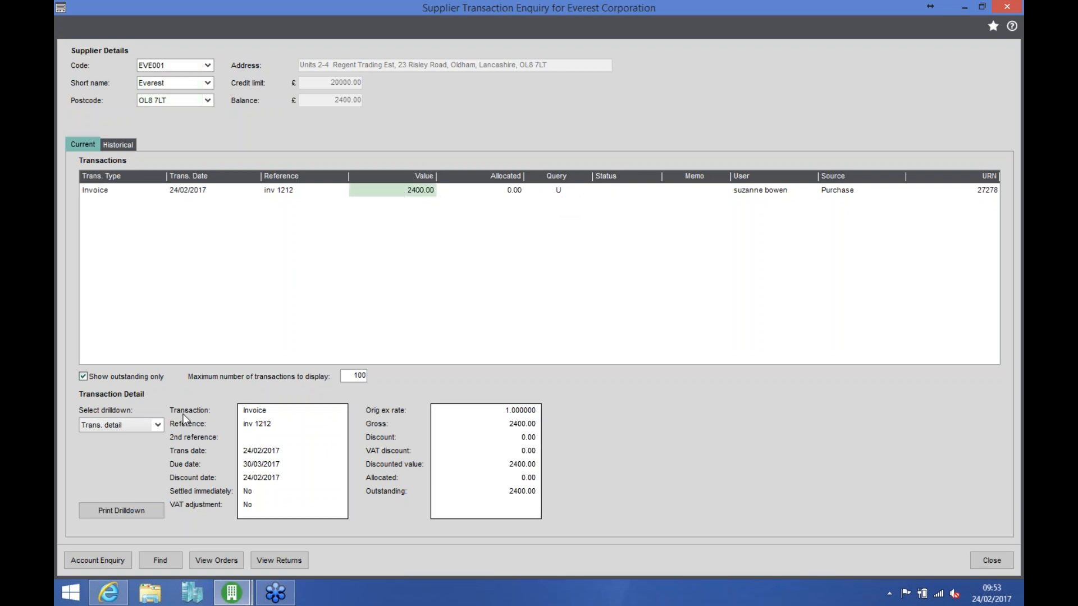
pyautogui.click(157, 425)
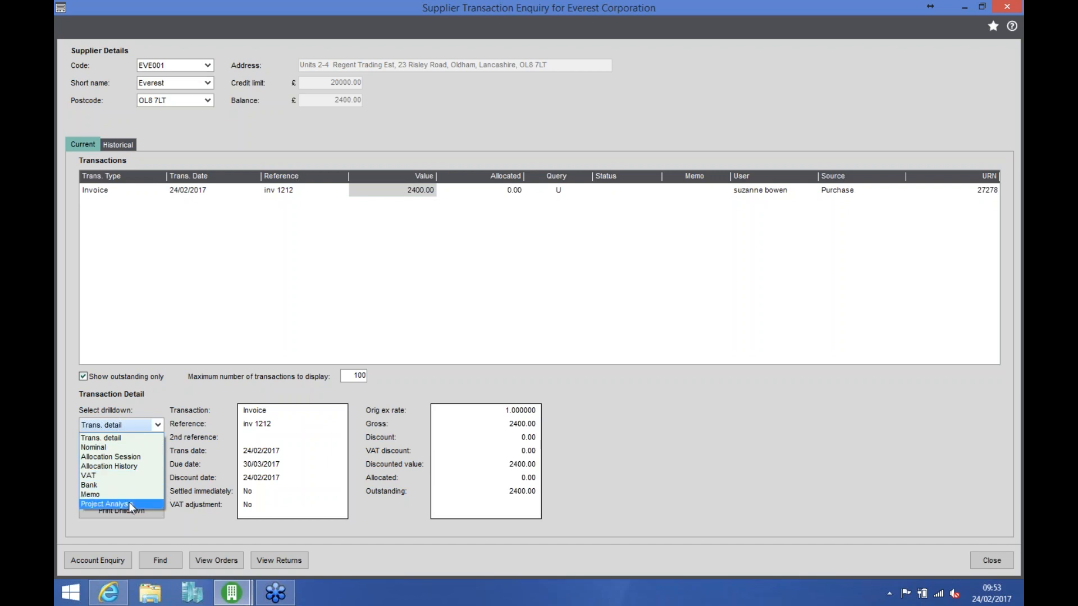
pyautogui.click(107, 495)
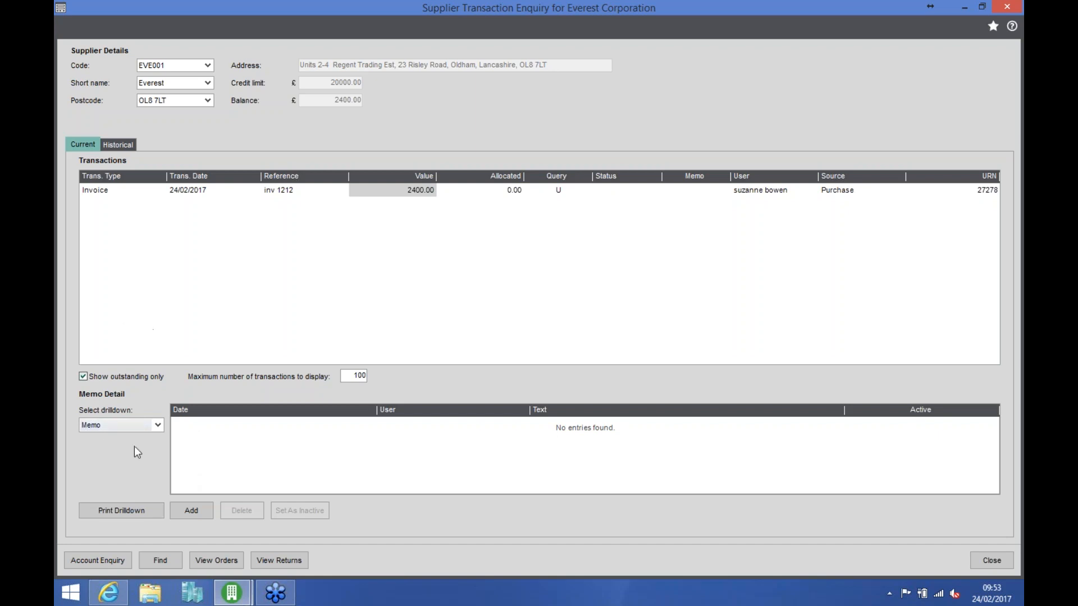
pyautogui.click(189, 510)
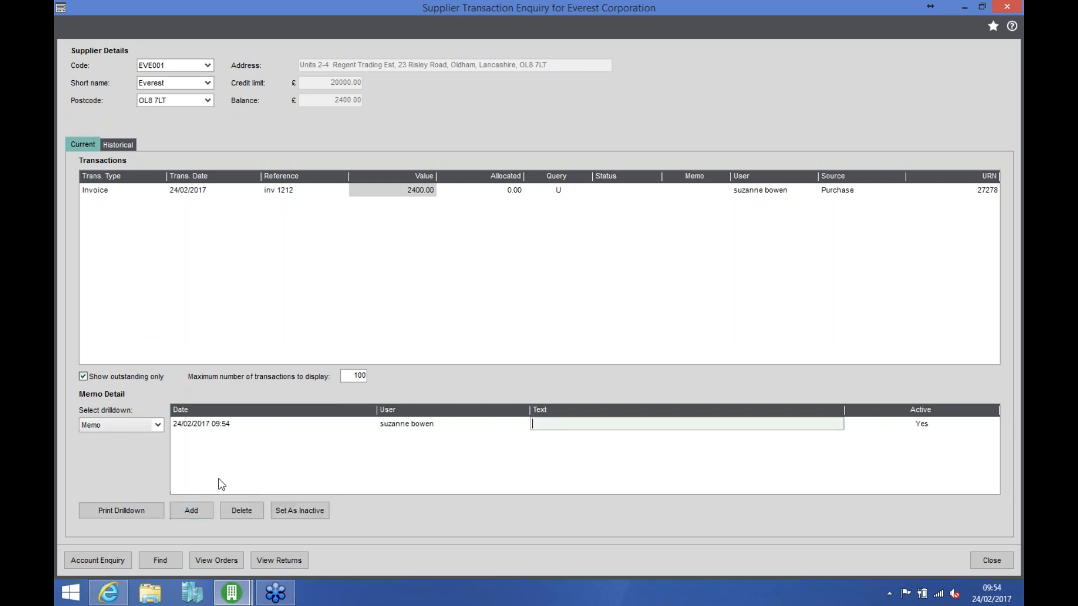
pyautogui.write('Required Authorisation by Tom')
pyautogui.press('Tab')
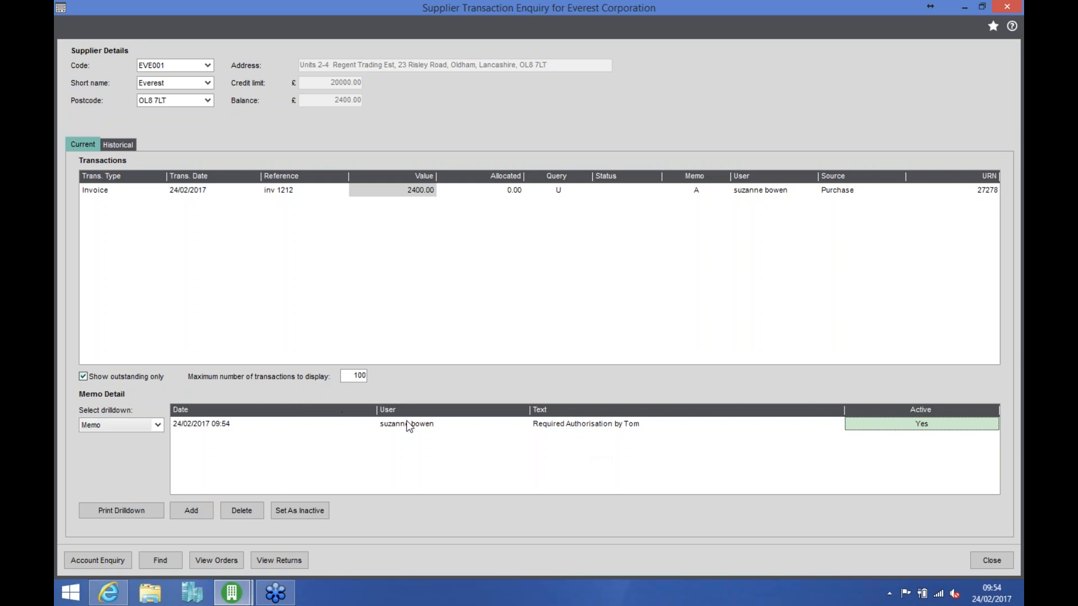
# Set the invoice's memo as inactive, delete it and close the transaction enquiry.
pyautogui.click(295, 424)
pyautogui.click(301, 510)
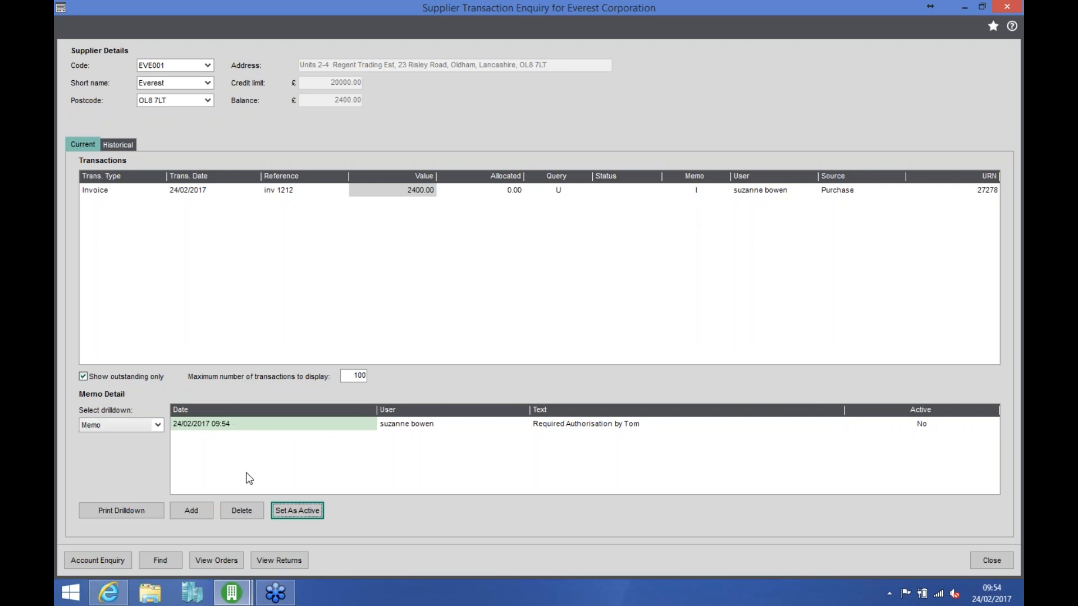
pyautogui.click(244, 511)
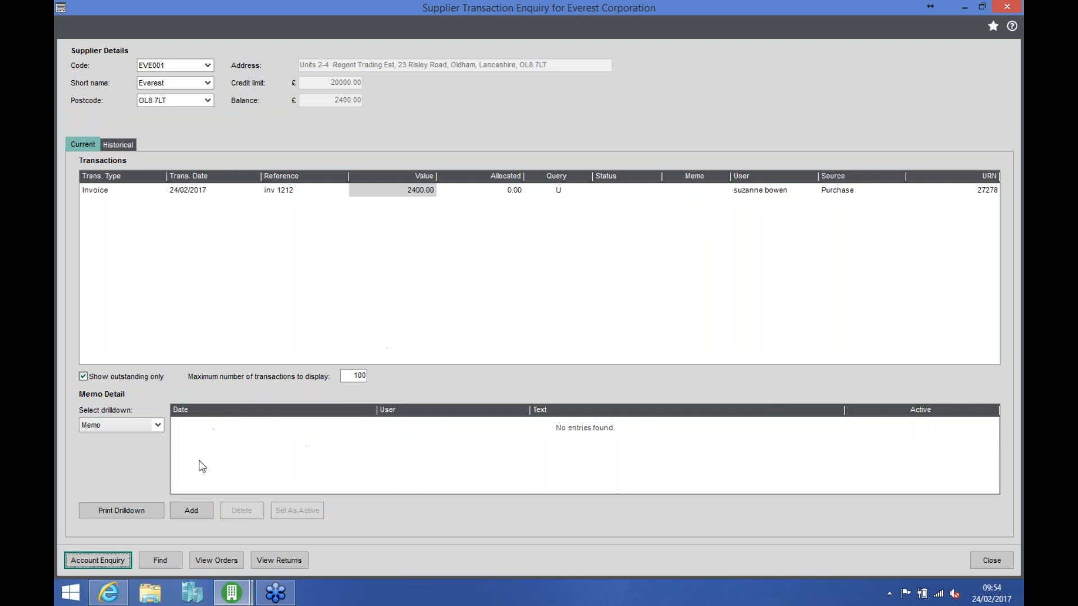
pyautogui.click(988, 558)
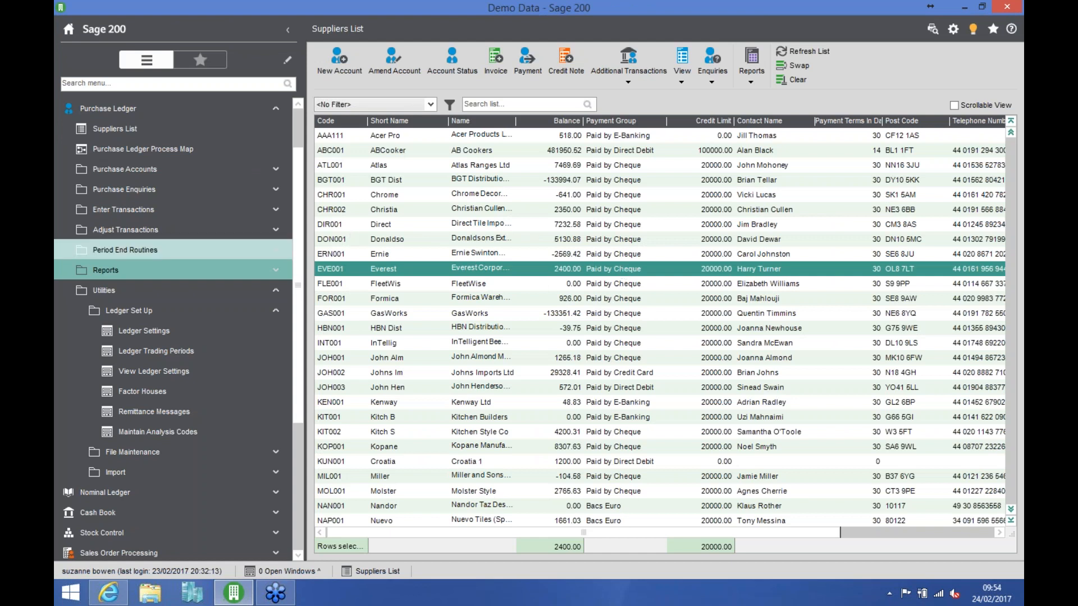
# Preview the Unauthorised Transactions report filtered to the supplier purchase manager with code TYO, and close the preview.
pyautogui.click(205, 271)
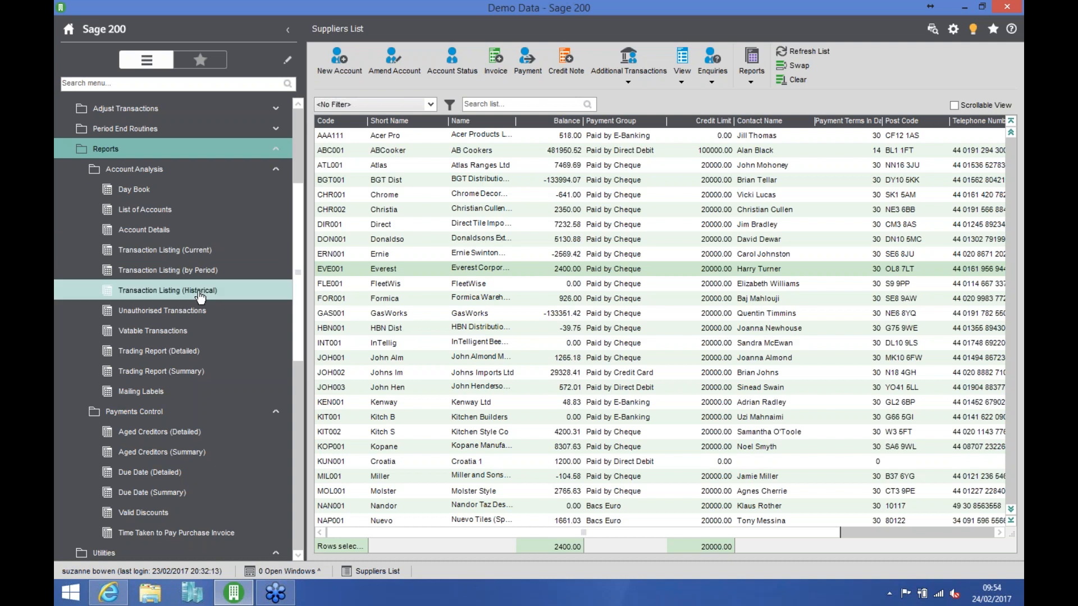
pyautogui.click(175, 317)
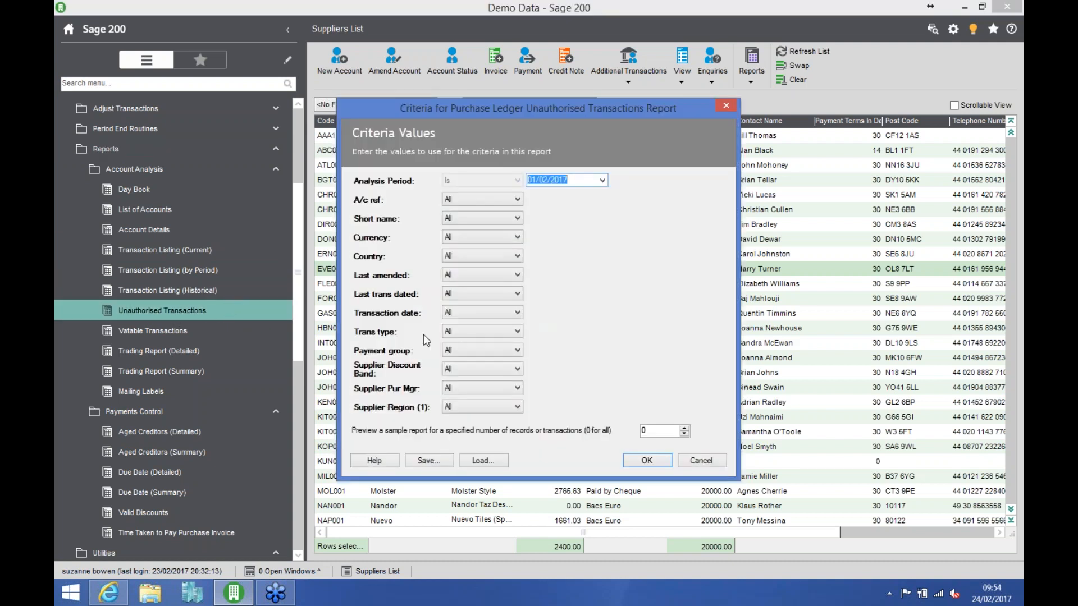
pyautogui.click(483, 392)
pyautogui.click(477, 418)
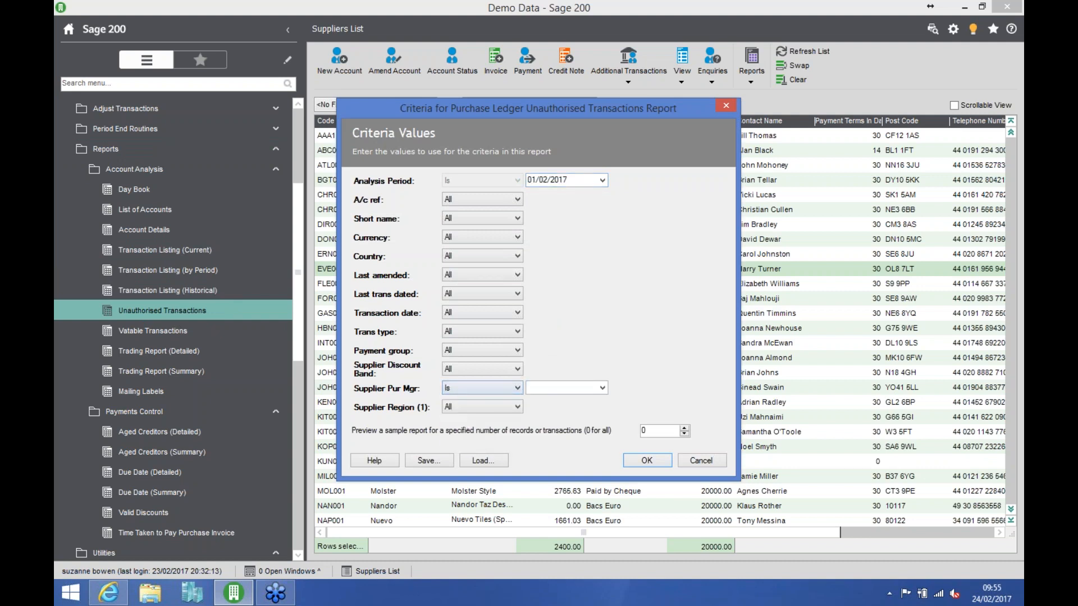
pyautogui.click(604, 392)
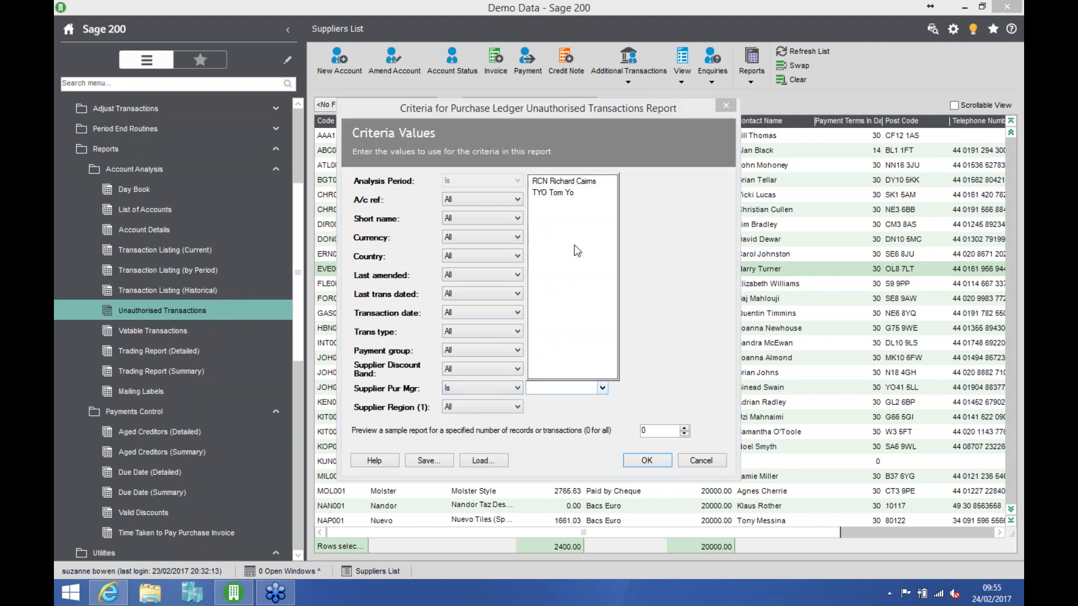
pyautogui.click(556, 196)
pyautogui.click(644, 461)
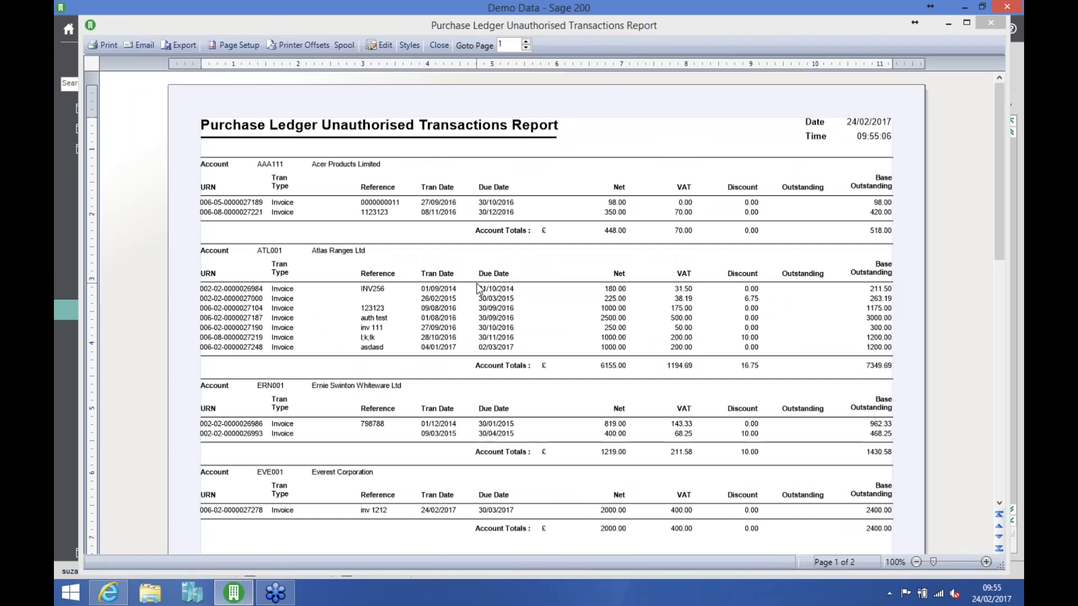
pyautogui.click(439, 45)
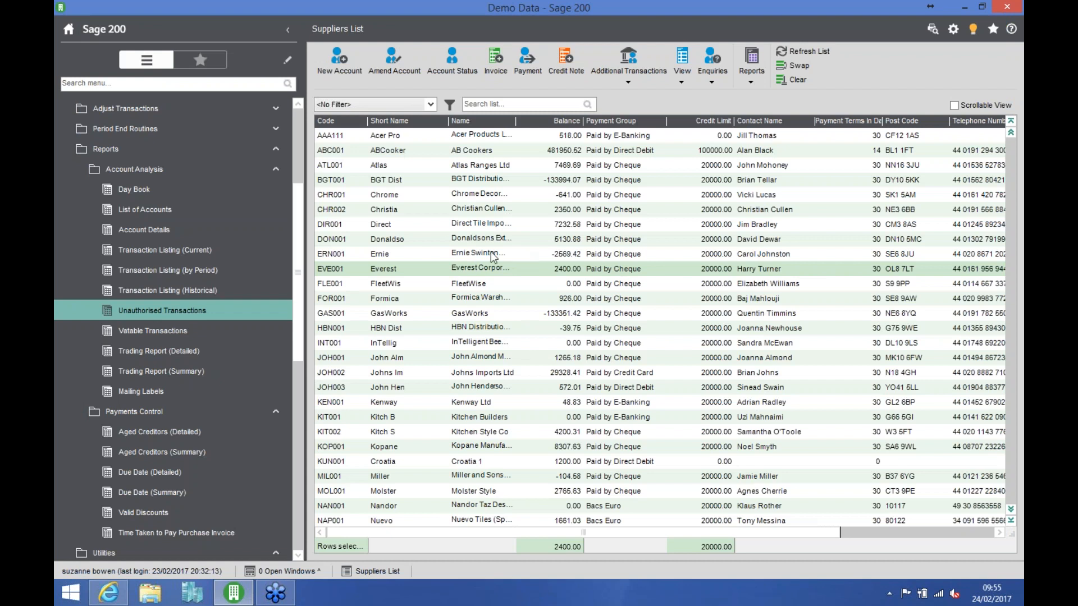
# Open the purchase ledger's Write Off Small Amounts window and choose to write off transactions from all accounts.
pyautogui.click(215, 171)
pyautogui.click(210, 194)
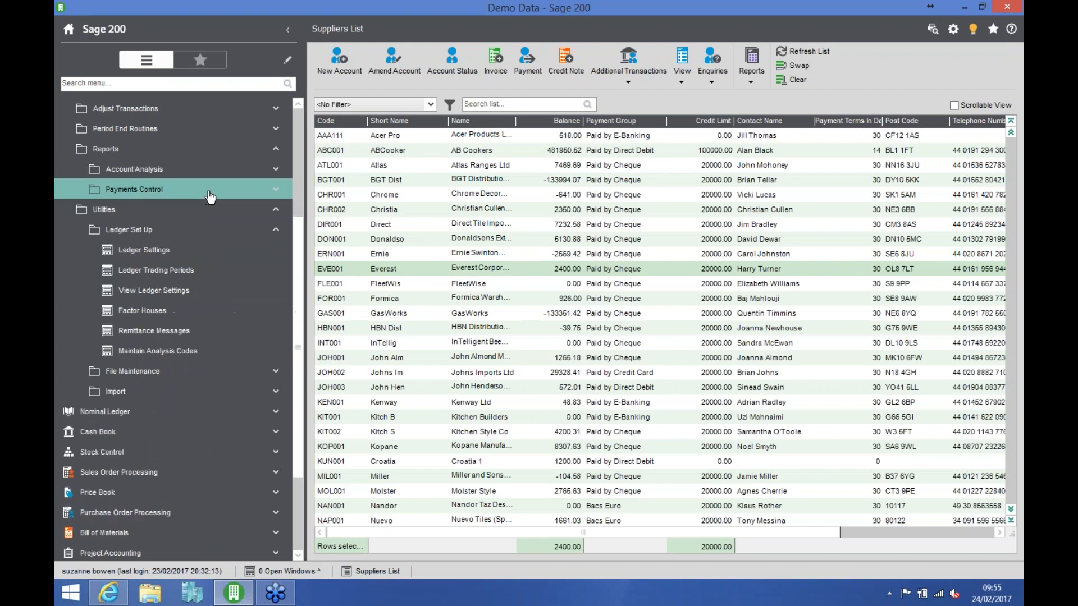
pyautogui.click(180, 149)
pyautogui.scroll(3, 302, 112)
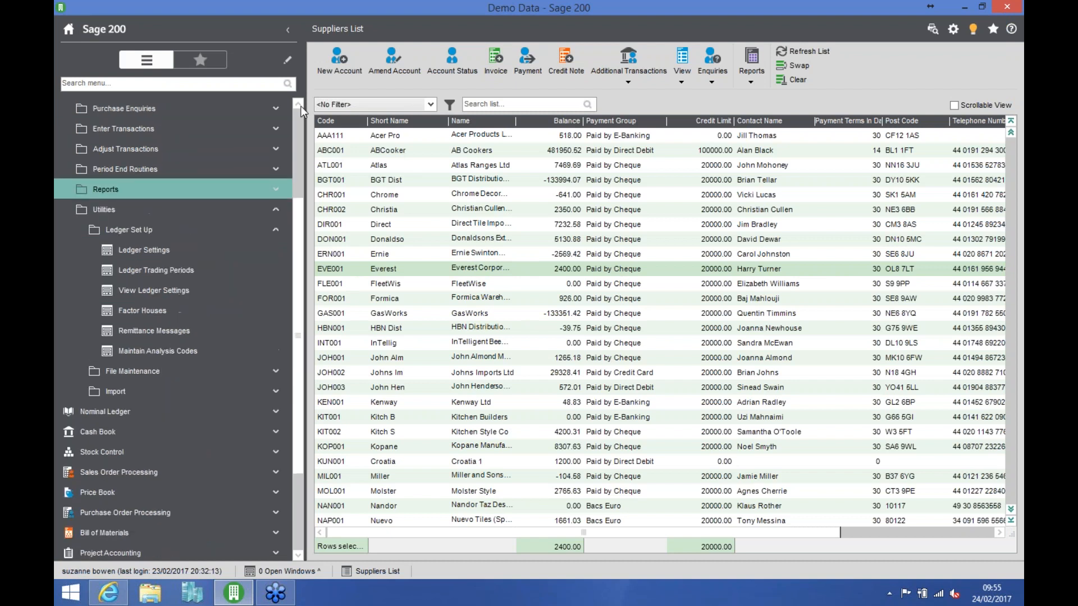
pyautogui.click(156, 292)
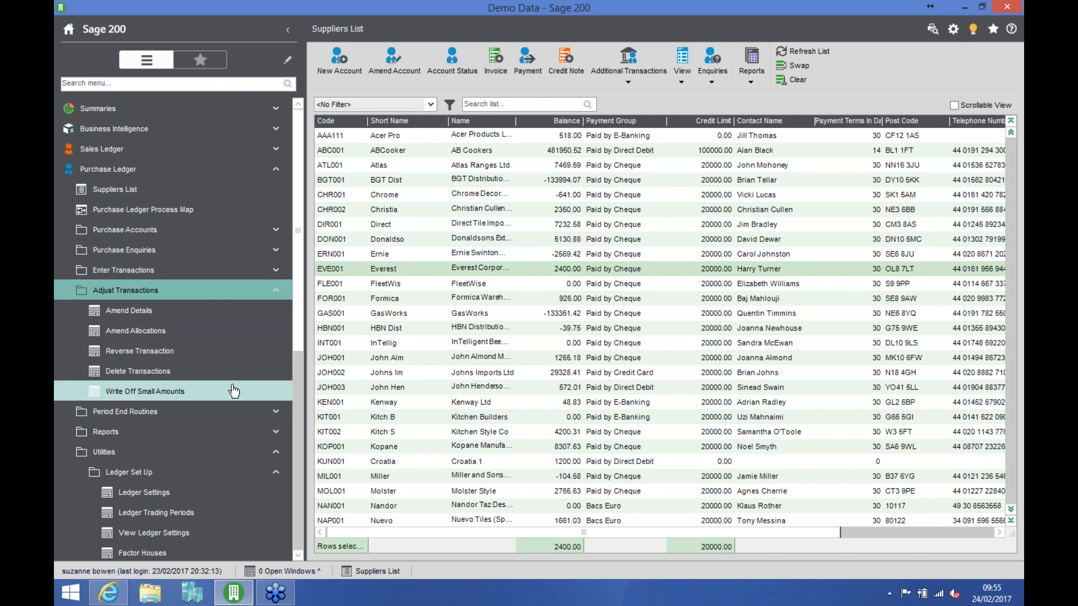
pyautogui.click(173, 392)
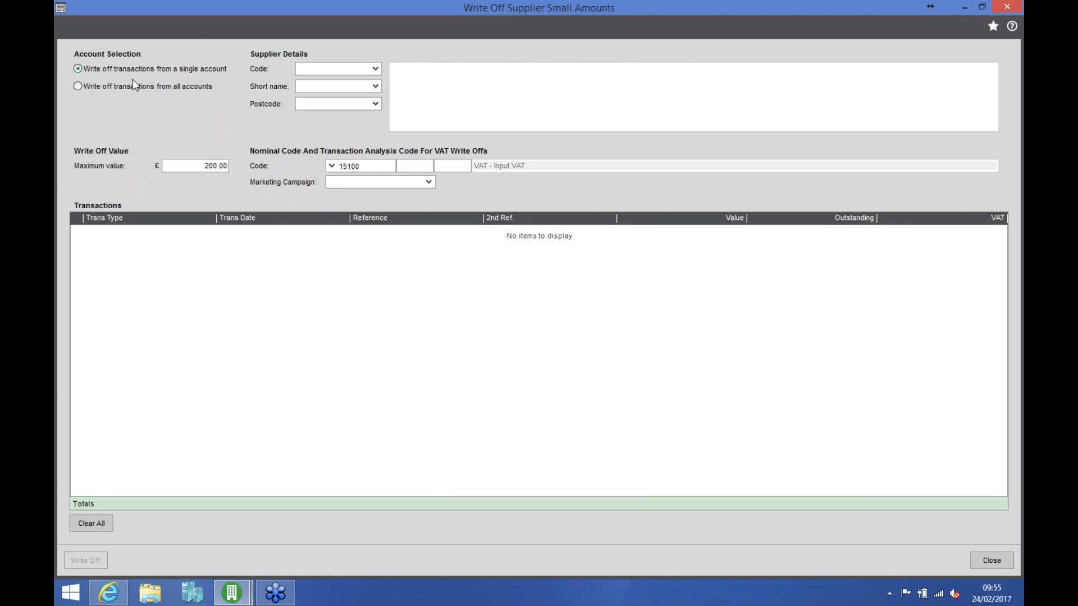
pyautogui.click(124, 88)
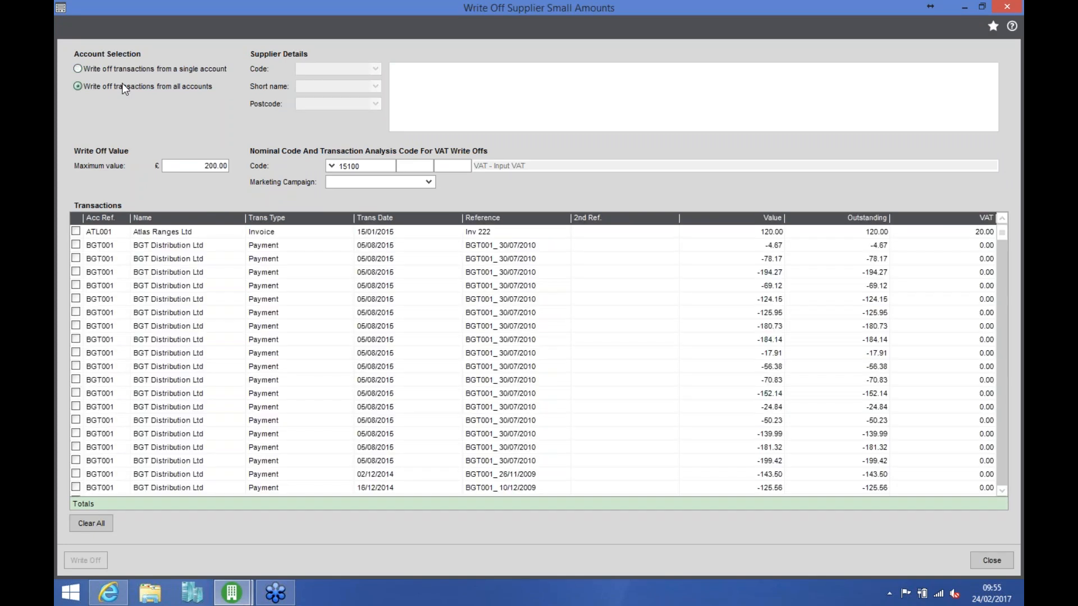
# Set the maximum write-off value to 1.00 and the marketing campaign to Promo605.
pyautogui.click(220, 165)
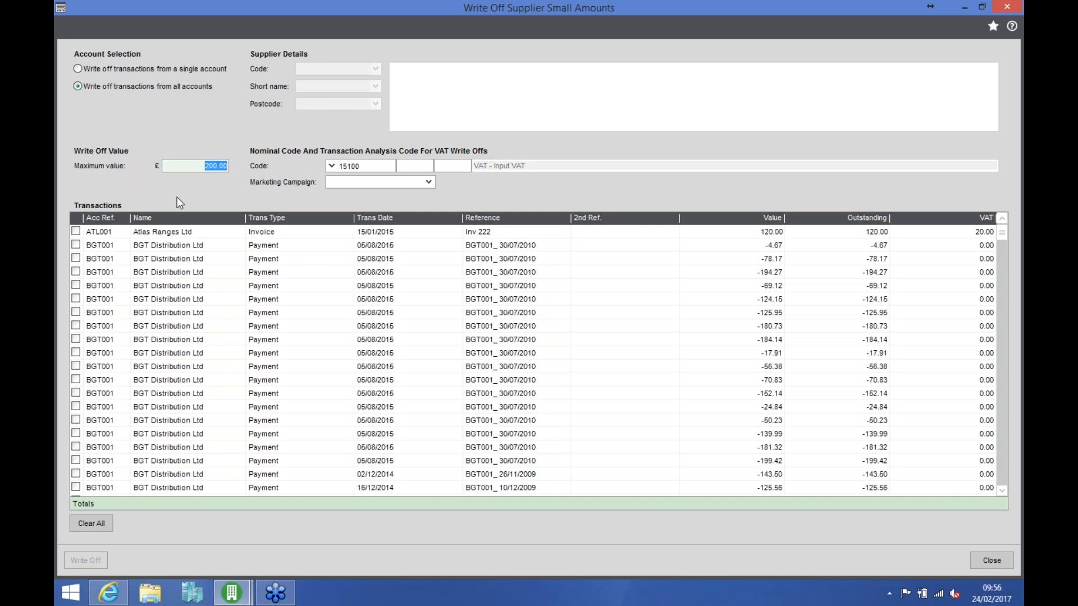
pyautogui.write('1')
pyautogui.press('Tab')
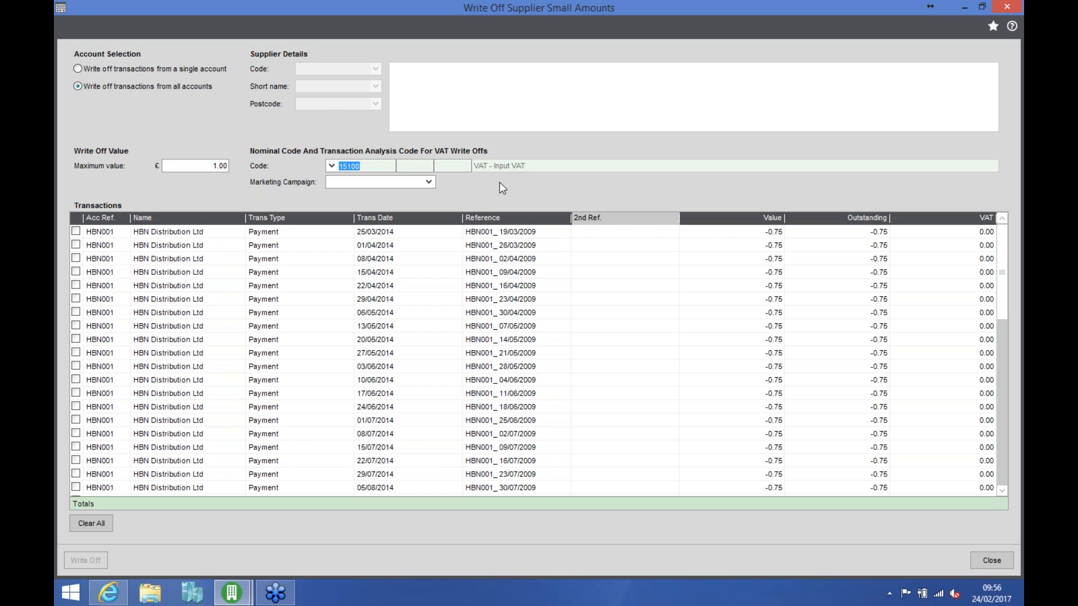
pyautogui.click(429, 182)
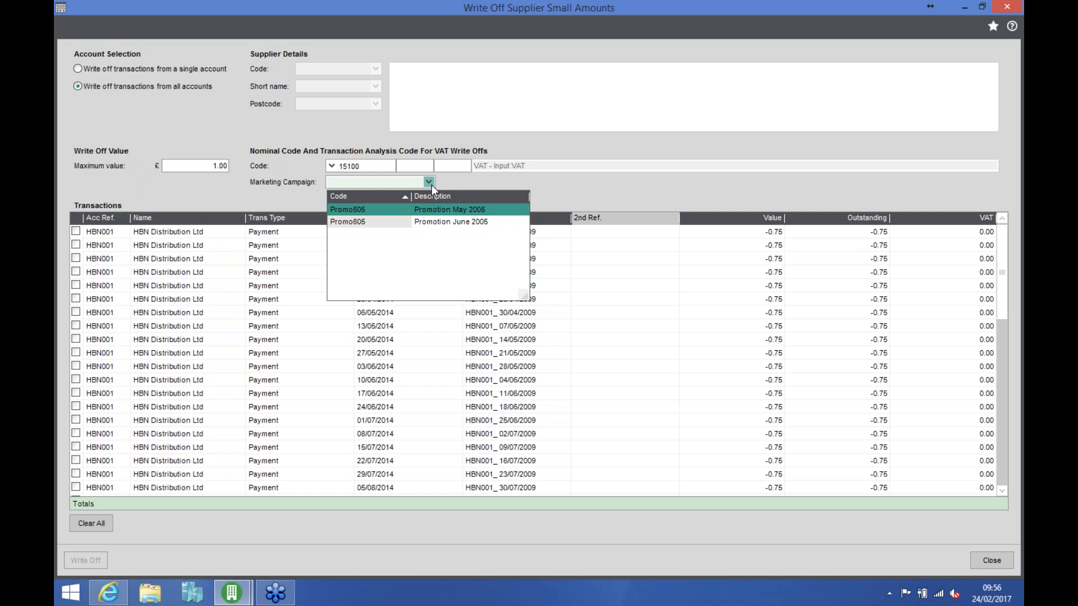
pyautogui.click(404, 222)
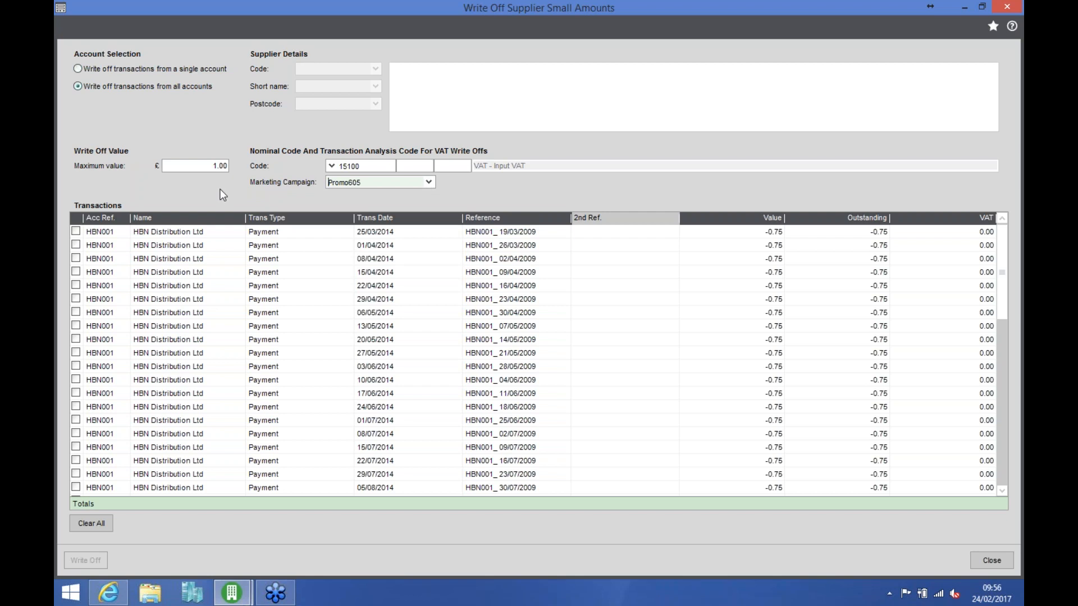
# Write off the HBN Distribution payments dated 25/03, 01/04, 15/04, 06/05 and 20/05/2014, and close the write-off window.
pyautogui.click(75, 232)
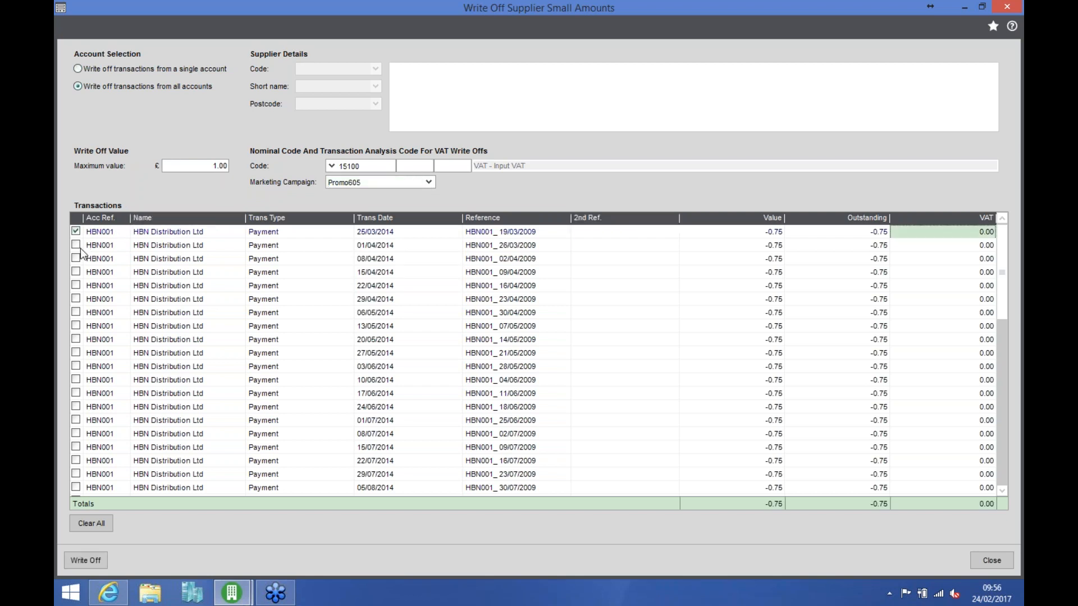
pyautogui.click(76, 272)
pyautogui.click(76, 313)
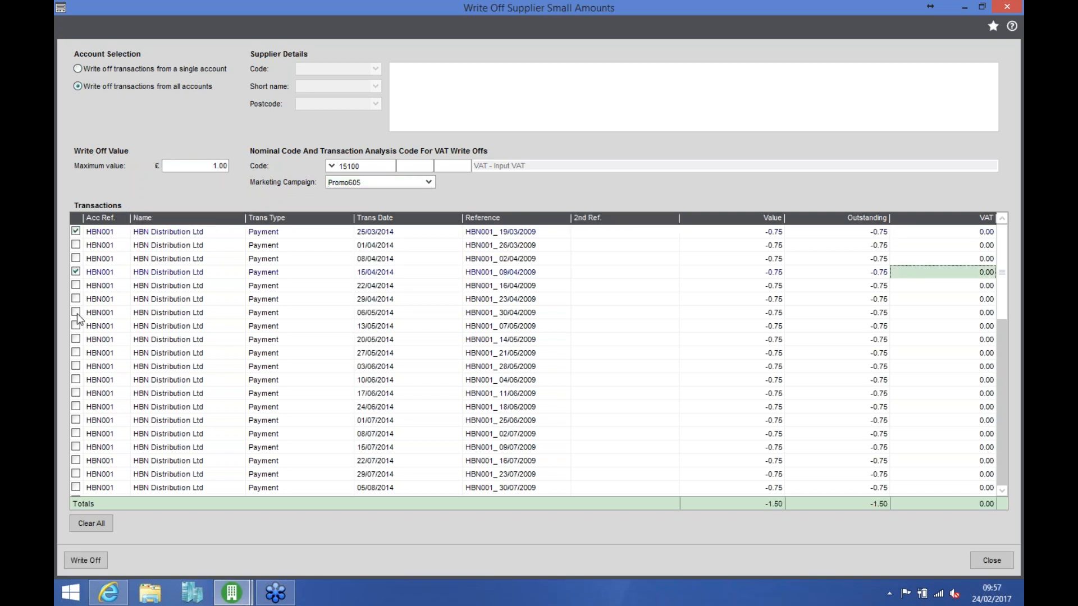
pyautogui.click(76, 340)
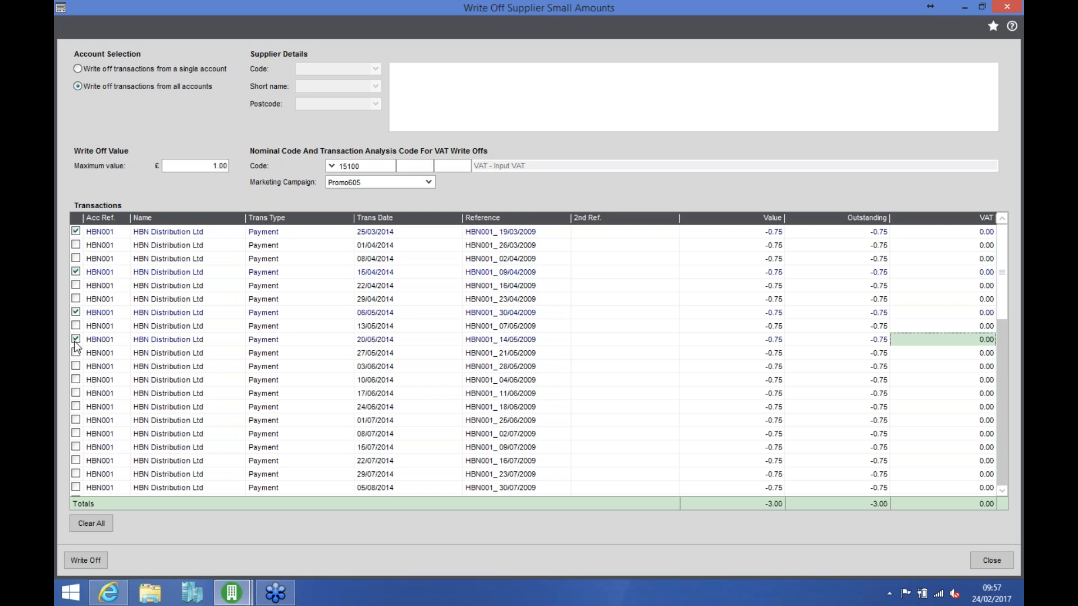
pyautogui.click(963, 232)
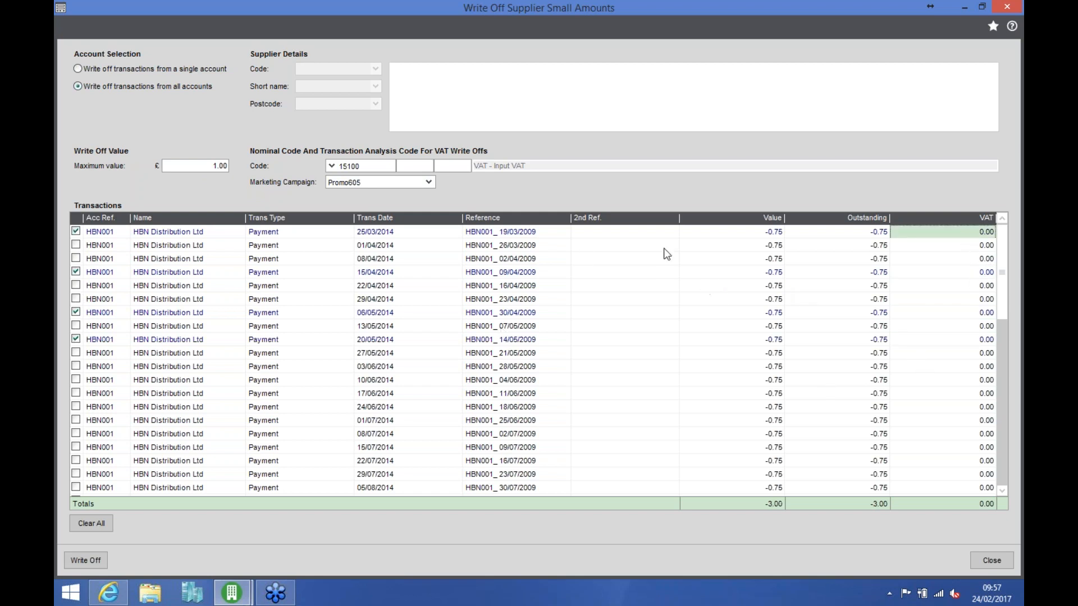
pyautogui.click(76, 246)
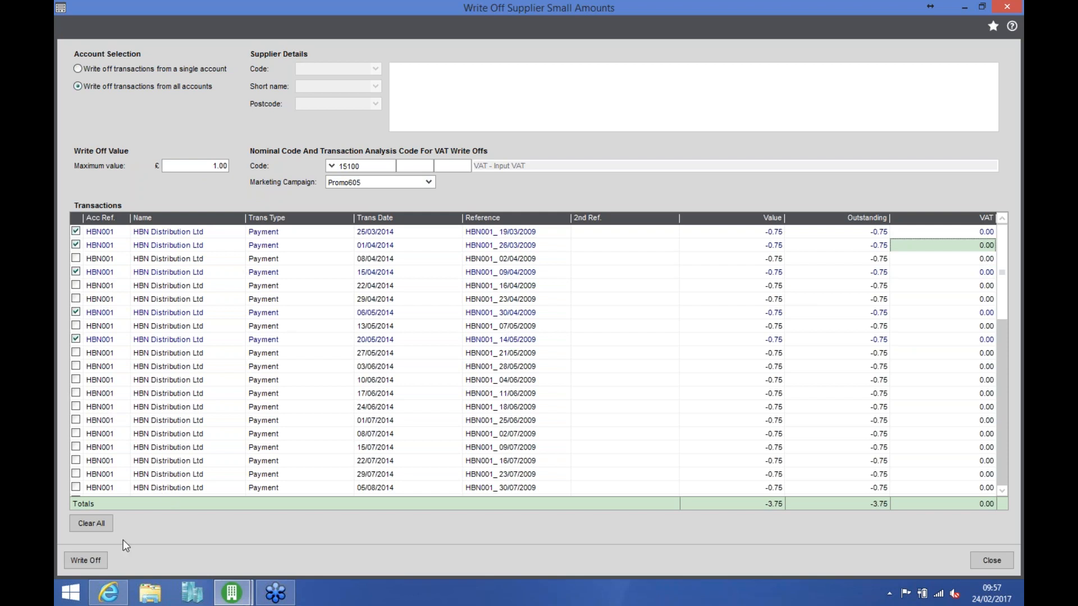
pyautogui.click(92, 562)
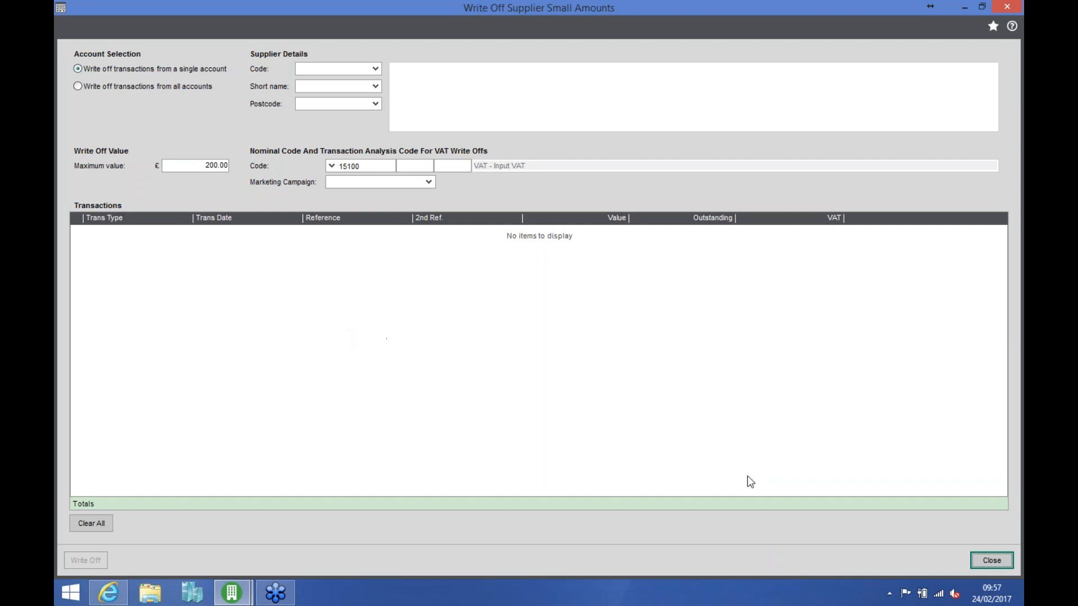
pyautogui.click(991, 560)
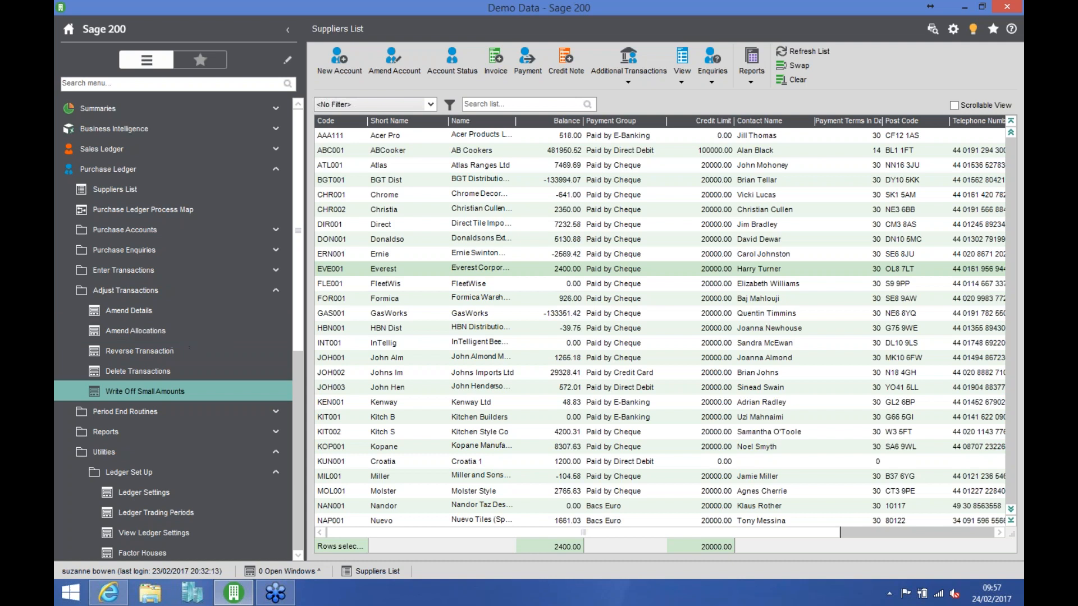
# Open supplier transaction authorisation and select supplier EVE001, Everest Corporation, to list its unauthorised transactions.
pyautogui.click(510, 268)
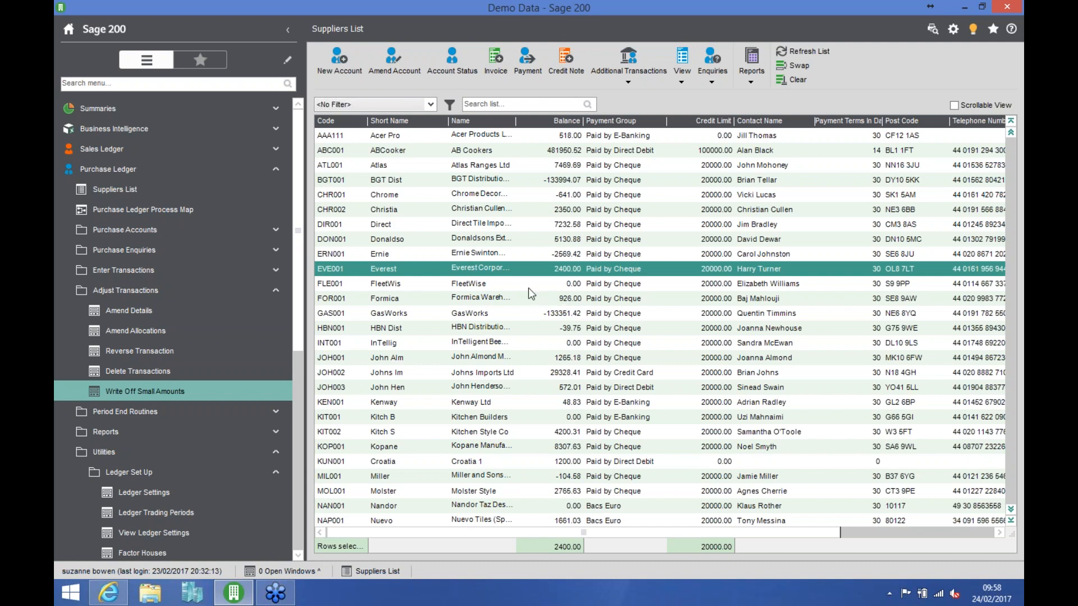
pyautogui.click(164, 272)
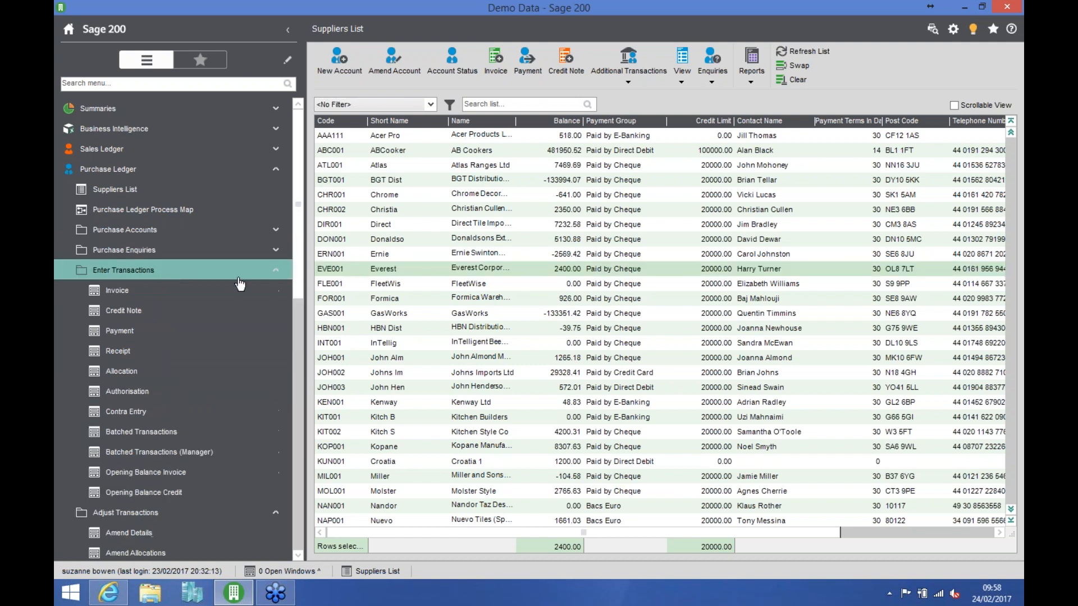
pyautogui.click(139, 394)
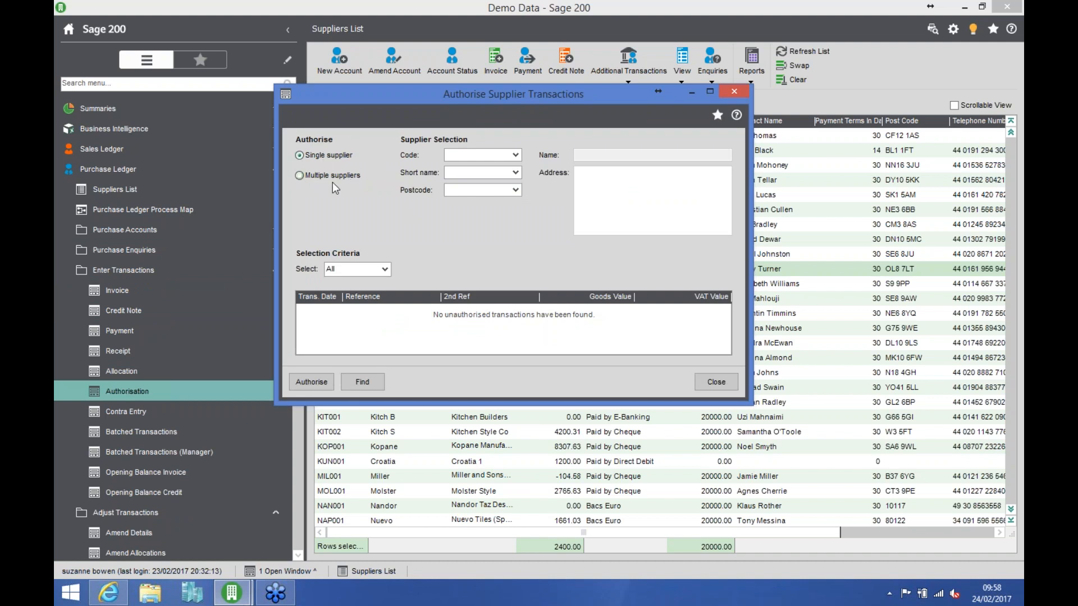
pyautogui.click(515, 155)
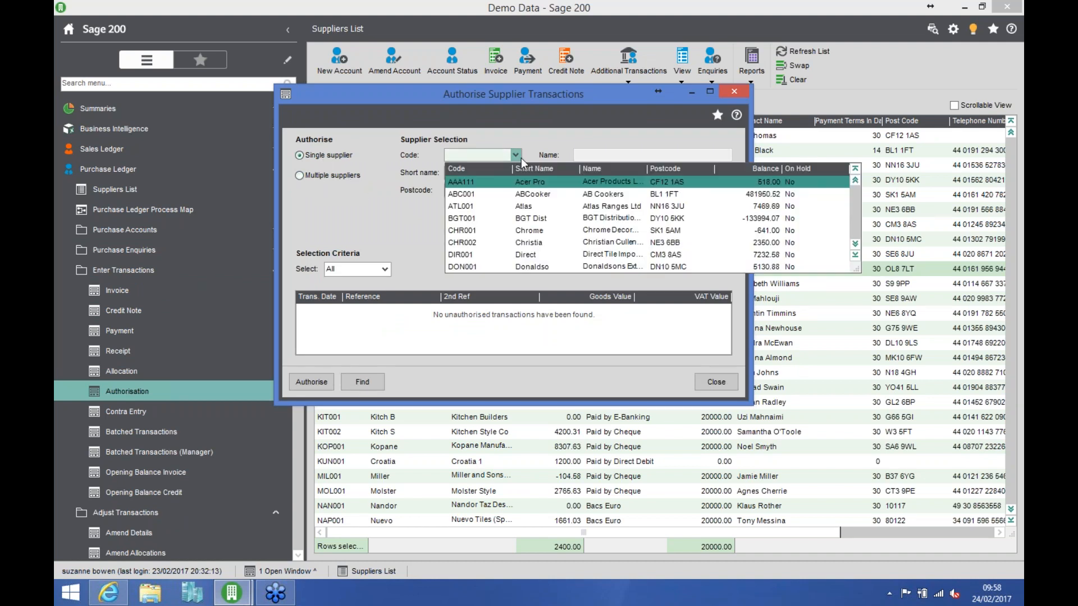
pyautogui.press('Down')
pyautogui.press('Down')
pyautogui.press('Down')
pyautogui.press('Down')
pyautogui.press('Up')
pyautogui.press('Return')
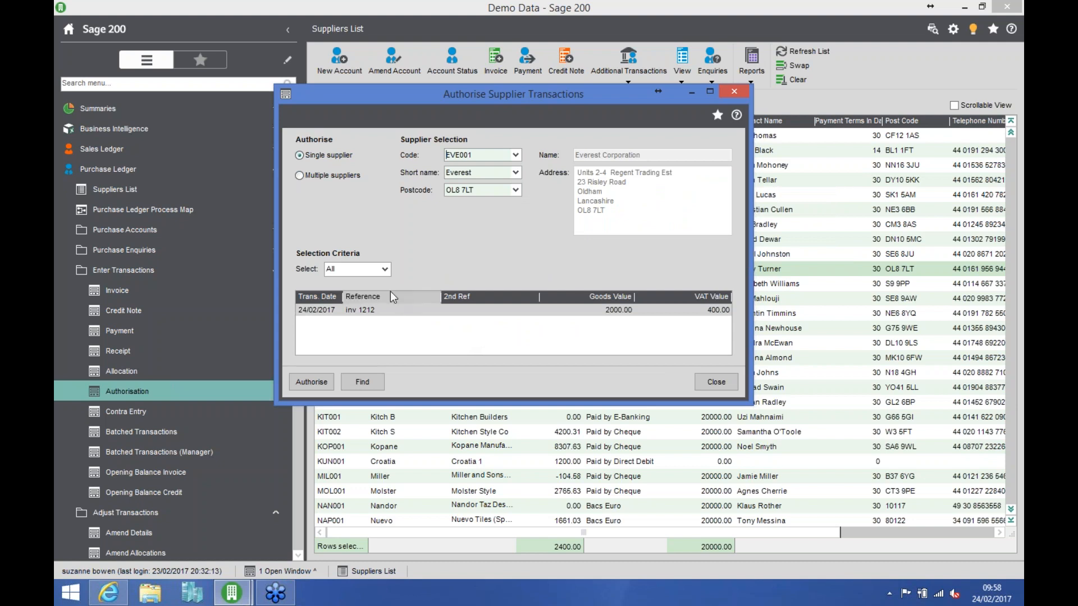
# Authorise Everest Corporation's invoice inv 1212, reviewing and accepting its nominal analysis, and close the authorisation window.
pyautogui.click(385, 271)
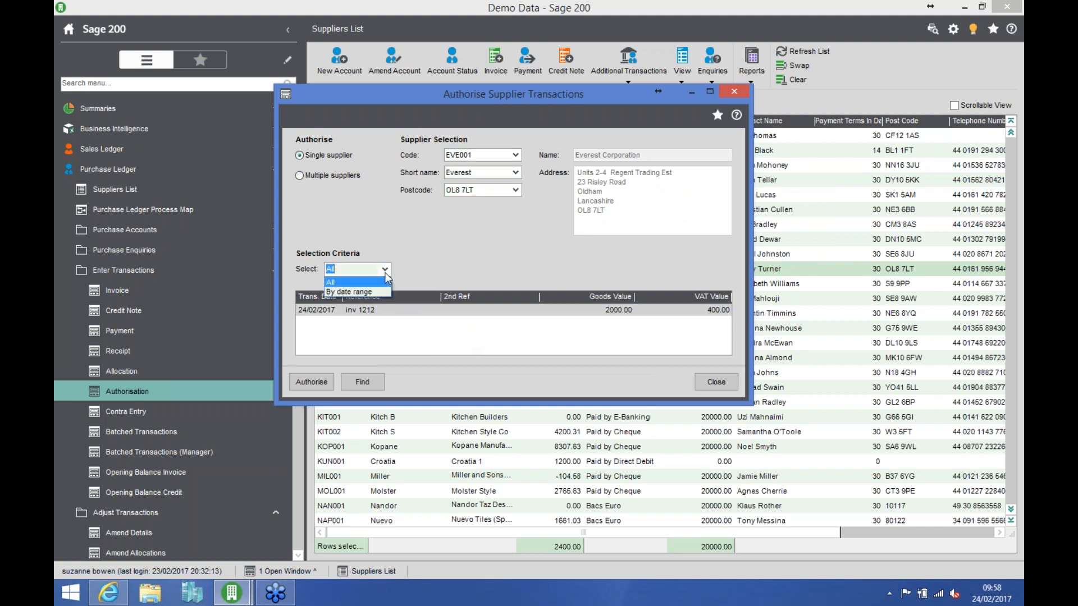
pyautogui.click(421, 268)
pyautogui.click(372, 312)
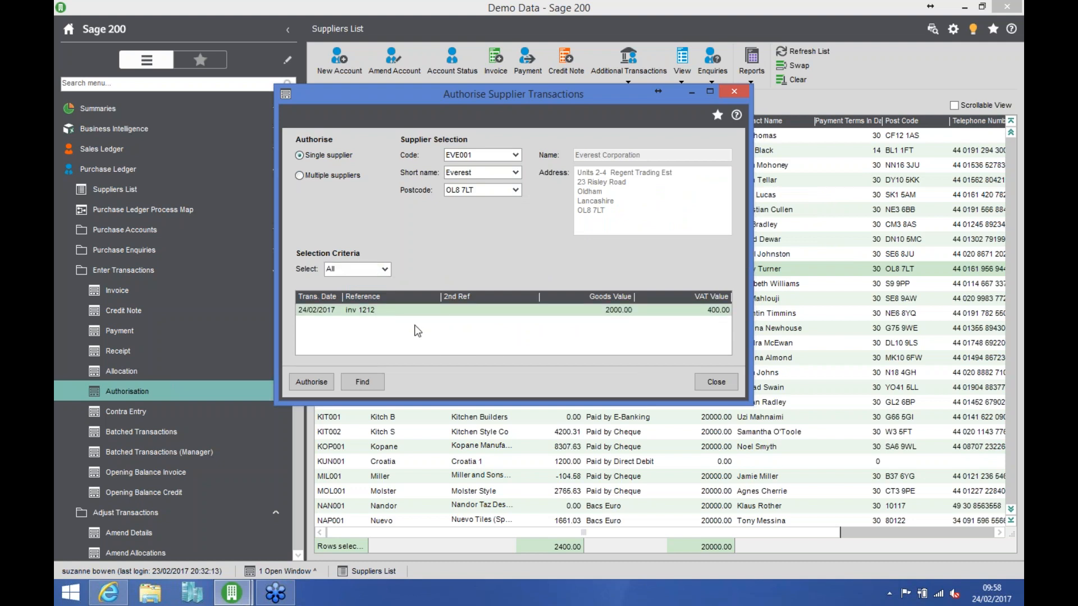
pyautogui.click(306, 385)
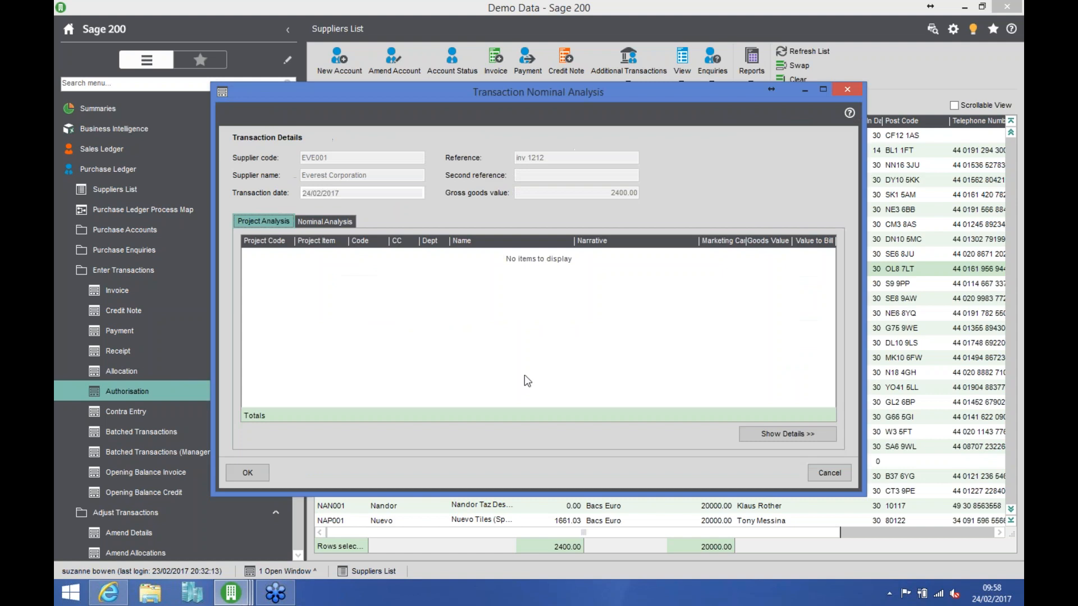
pyautogui.click(336, 221)
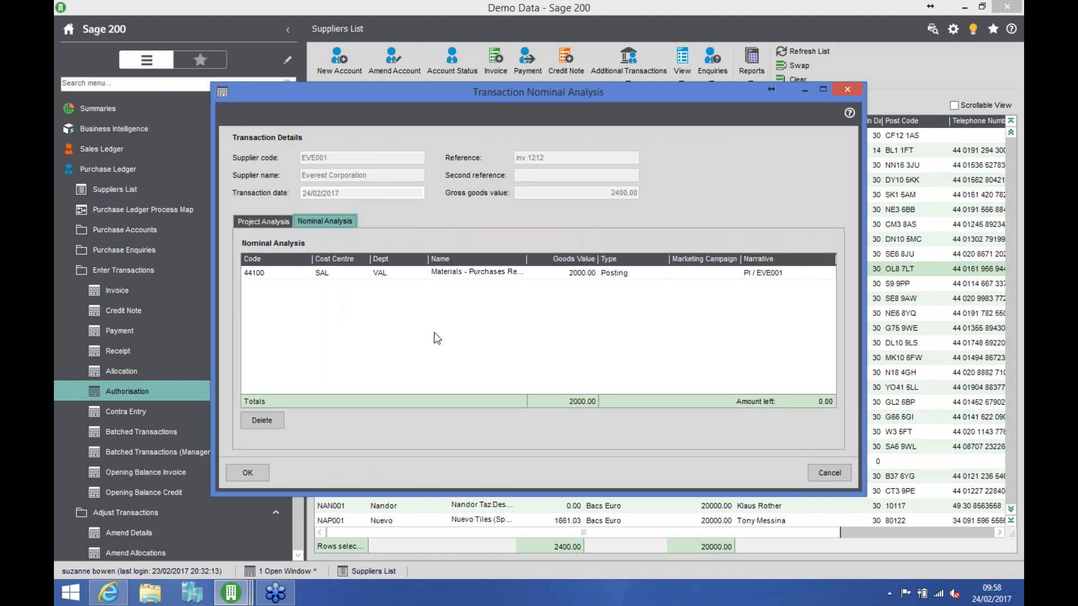
pyautogui.click(282, 274)
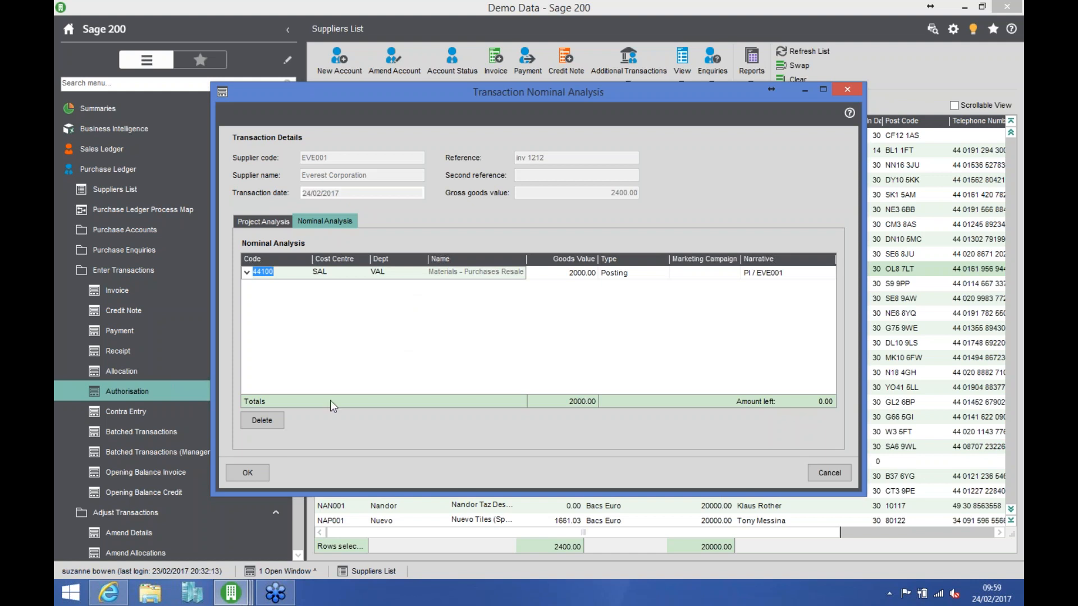
pyautogui.click(250, 473)
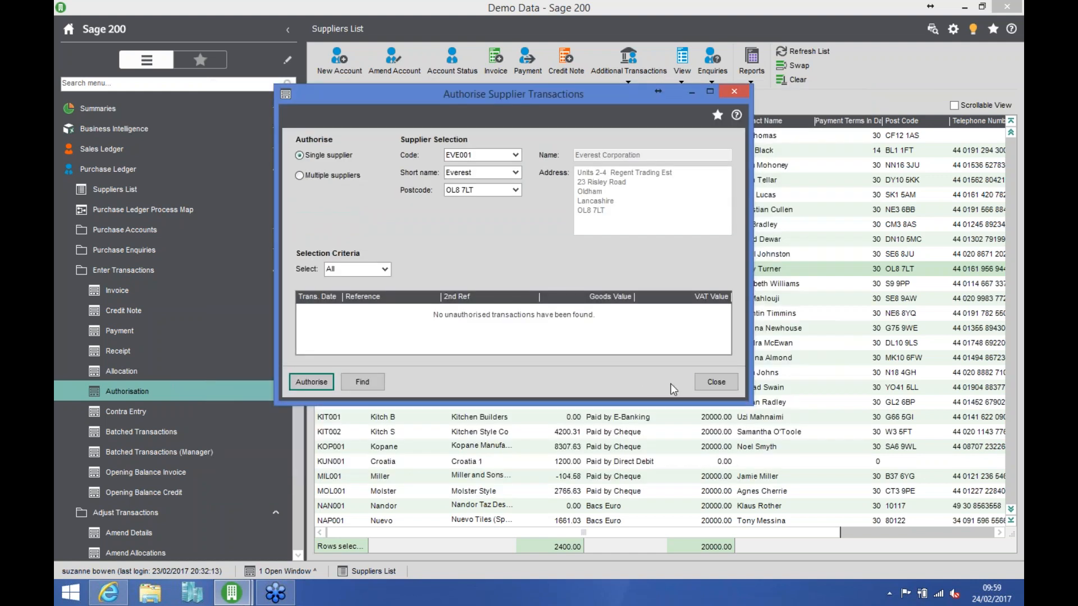
pyautogui.click(714, 382)
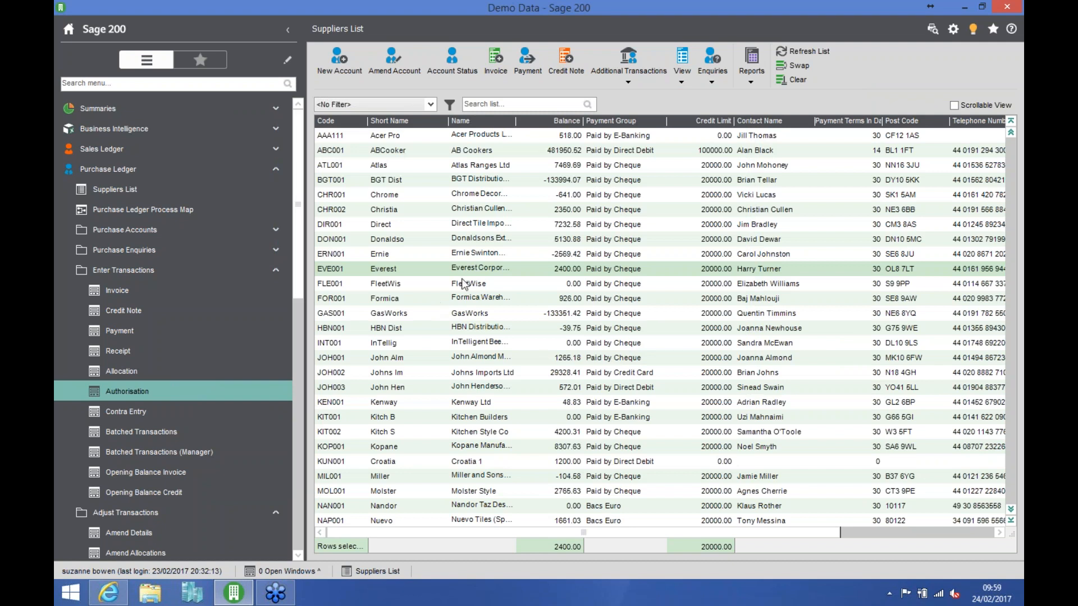
# Review Everest Corporation's outstanding transactions in the supplier transaction enquiry and close it.
pyautogui.click(478, 273)
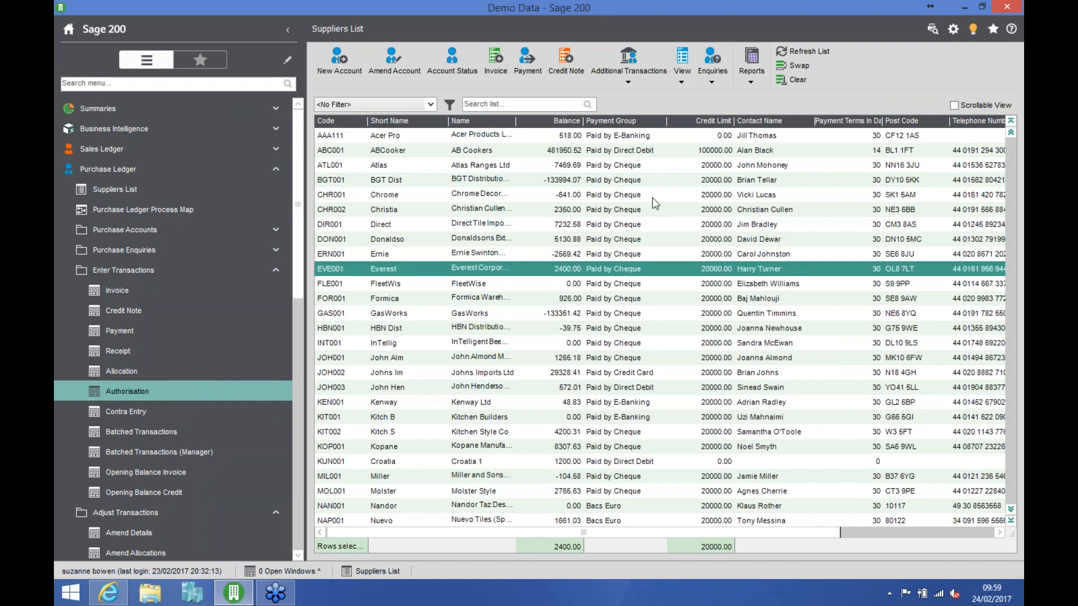
pyautogui.click(712, 79)
pyautogui.click(749, 112)
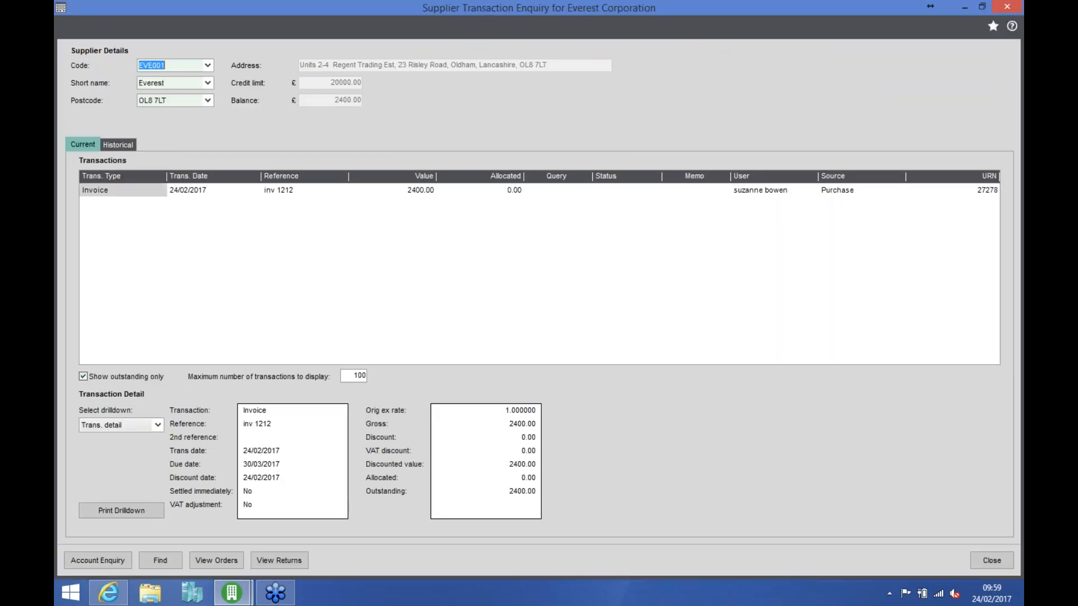
pyautogui.click(990, 560)
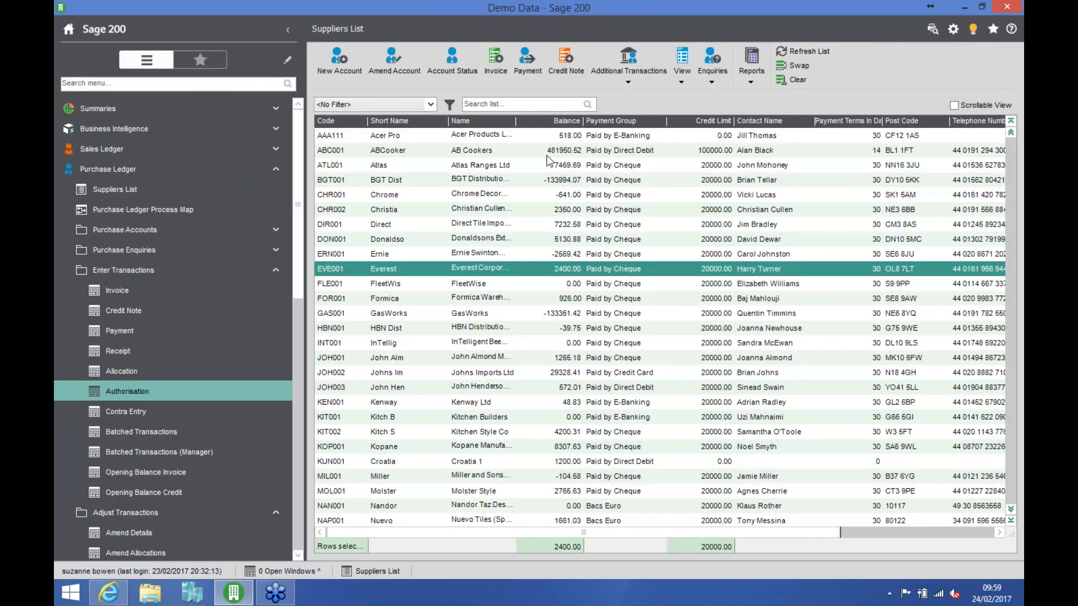
# Enter a payment to Everest Corporation with reference chq 111 and cheque value 2400.00, and save it for allocation.
pyautogui.click(528, 59)
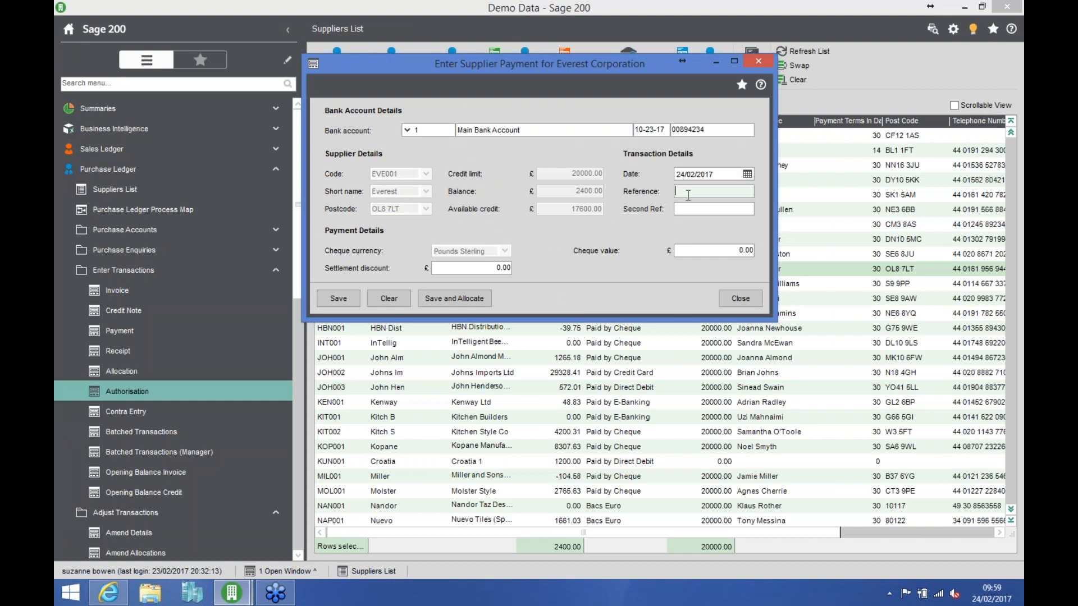
pyautogui.write('chq 111')
pyautogui.press('Tab')
pyautogui.press('Tab')
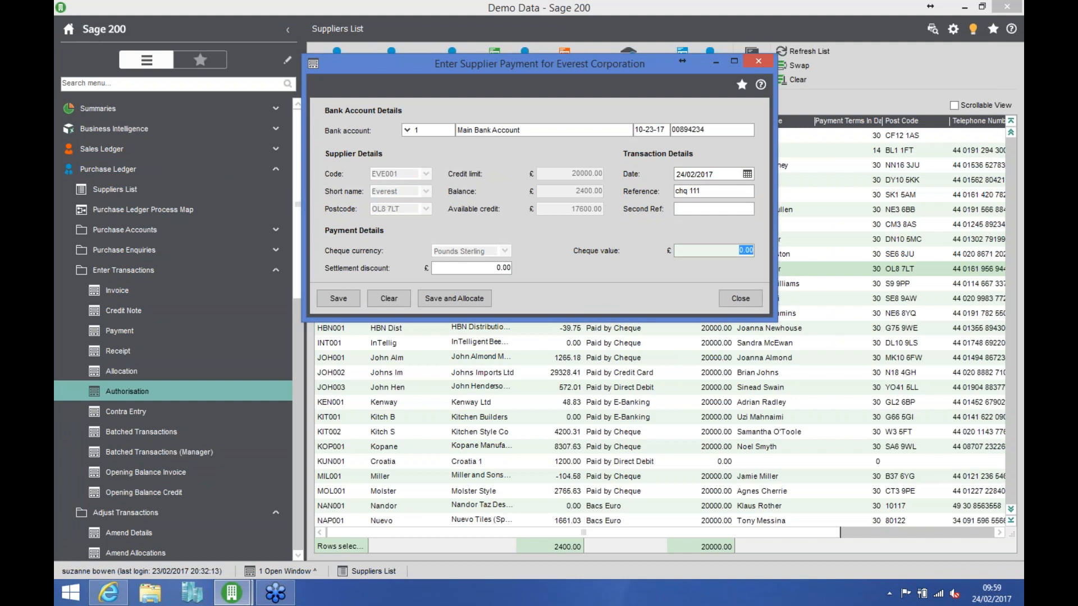
pyautogui.write('2400')
pyautogui.press('Tab')
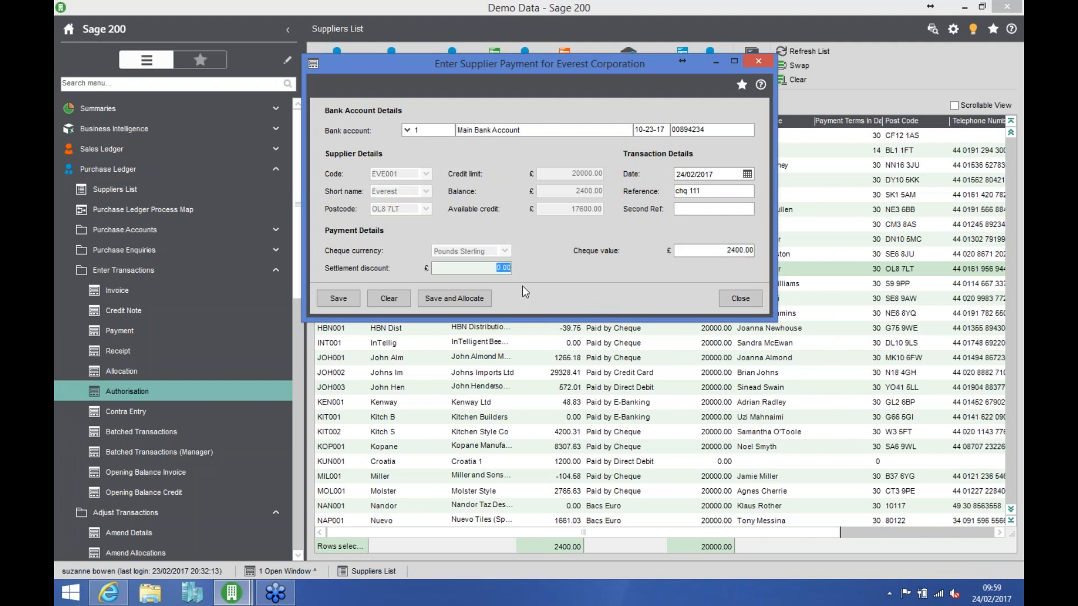
pyautogui.click(480, 297)
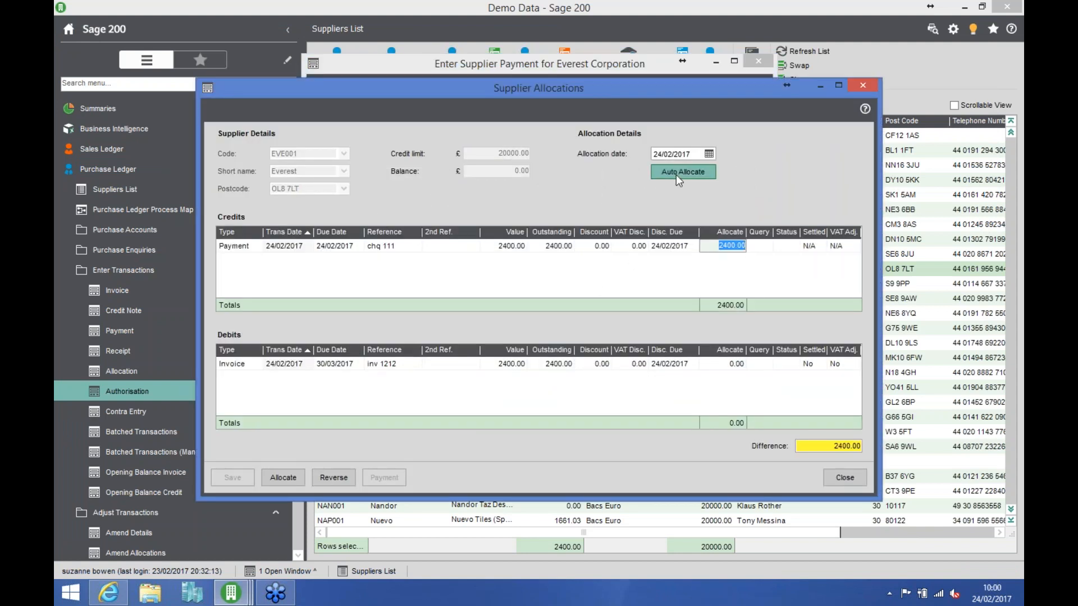
# Auto-allocate payment chq 111 to the outstanding invoice, save the allocation, close the payment window and refresh the suppliers list.
pyautogui.click(675, 173)
pyautogui.click(232, 477)
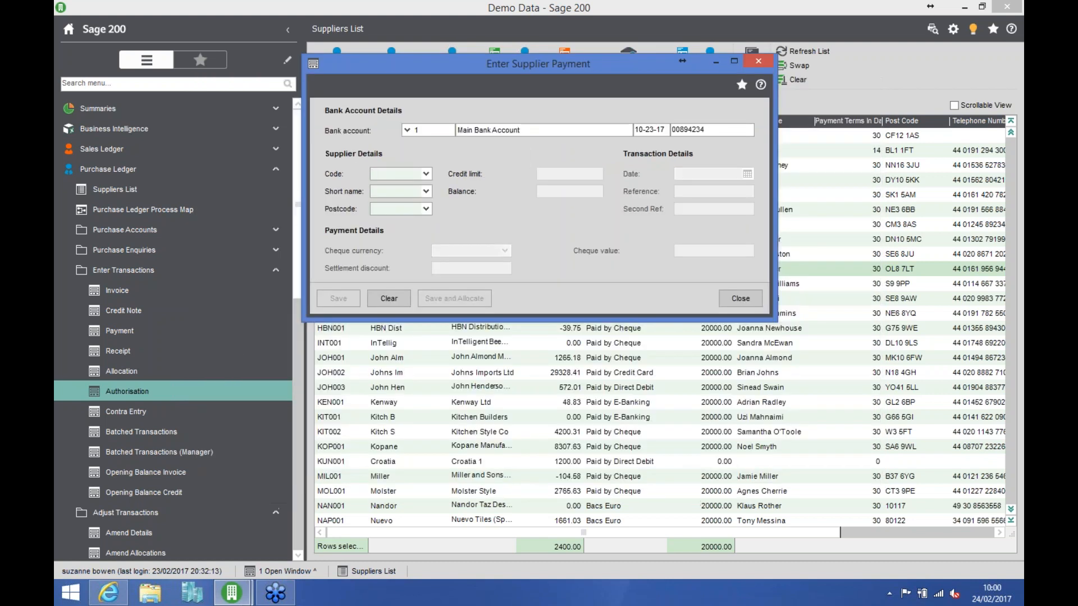
pyautogui.click(731, 296)
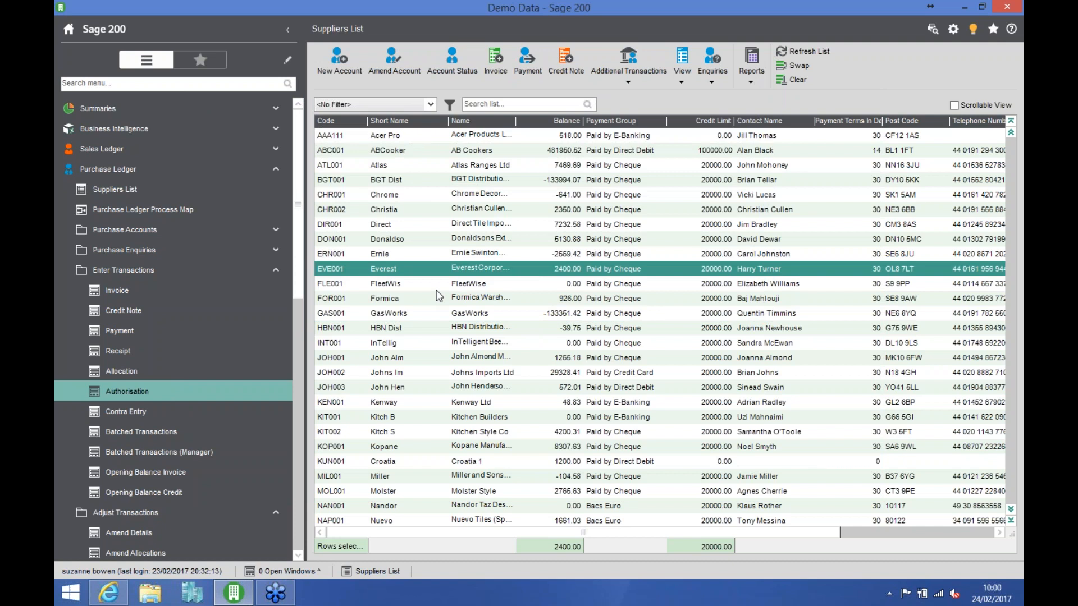
pyautogui.click(800, 51)
pyautogui.click(600, 272)
# Check the reversible transactions for supplier EVE001, Everest Corporation, in Reverse Transaction, and close the window.
pyautogui.click(208, 270)
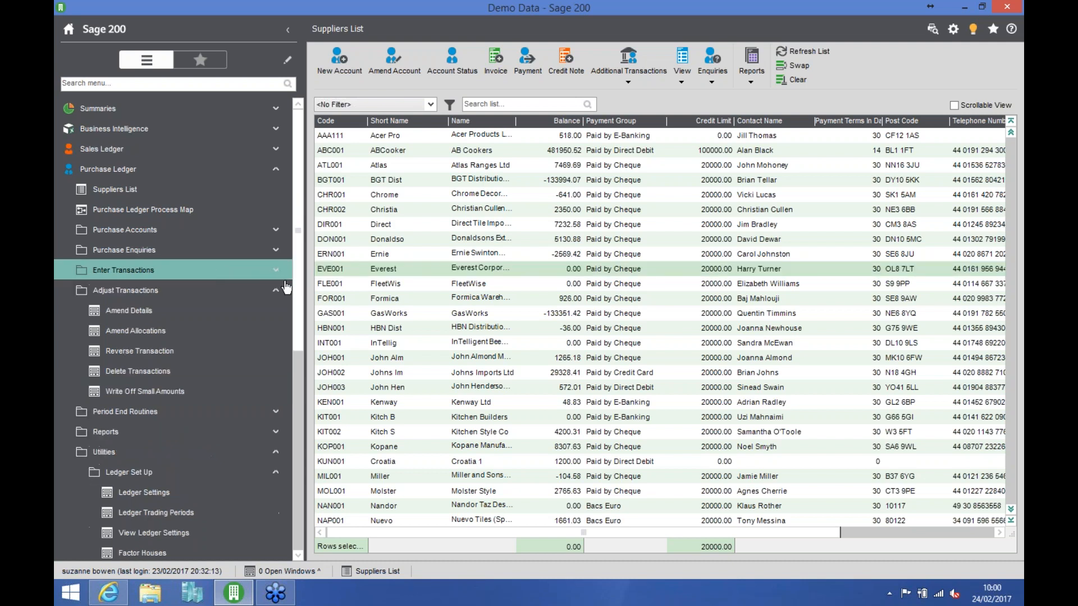
pyautogui.rightClick(203, 362)
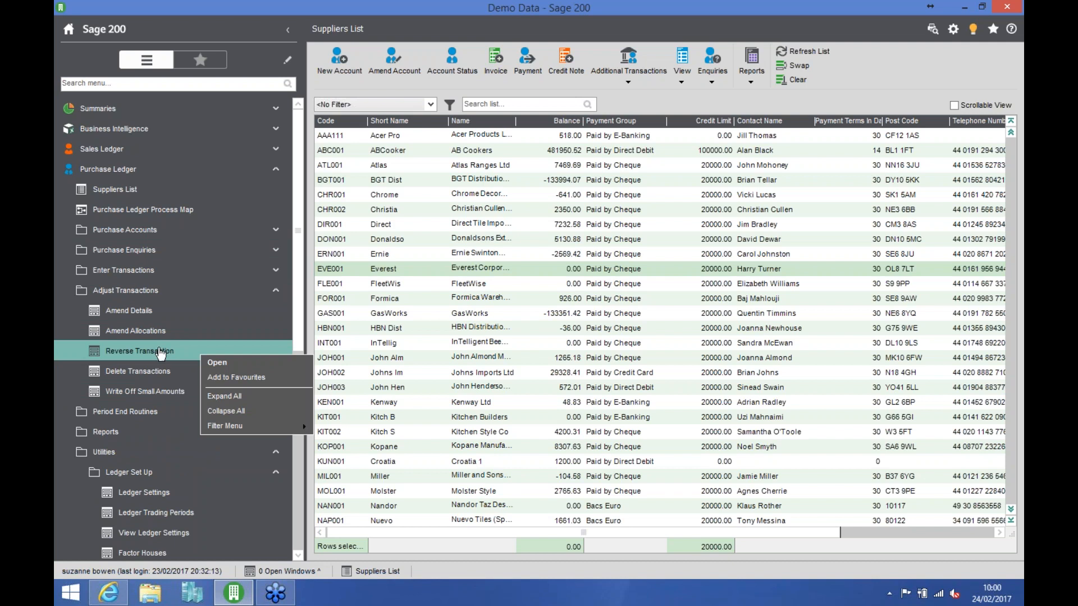
pyautogui.click(161, 353)
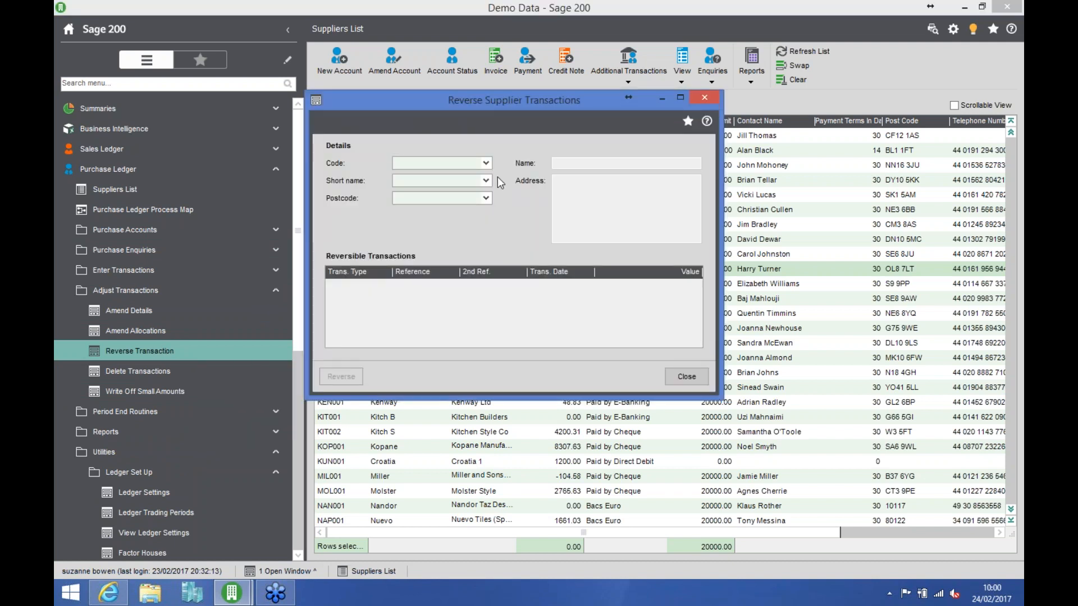
pyautogui.click(454, 165)
pyautogui.write('EVE001')
pyautogui.press('Tab')
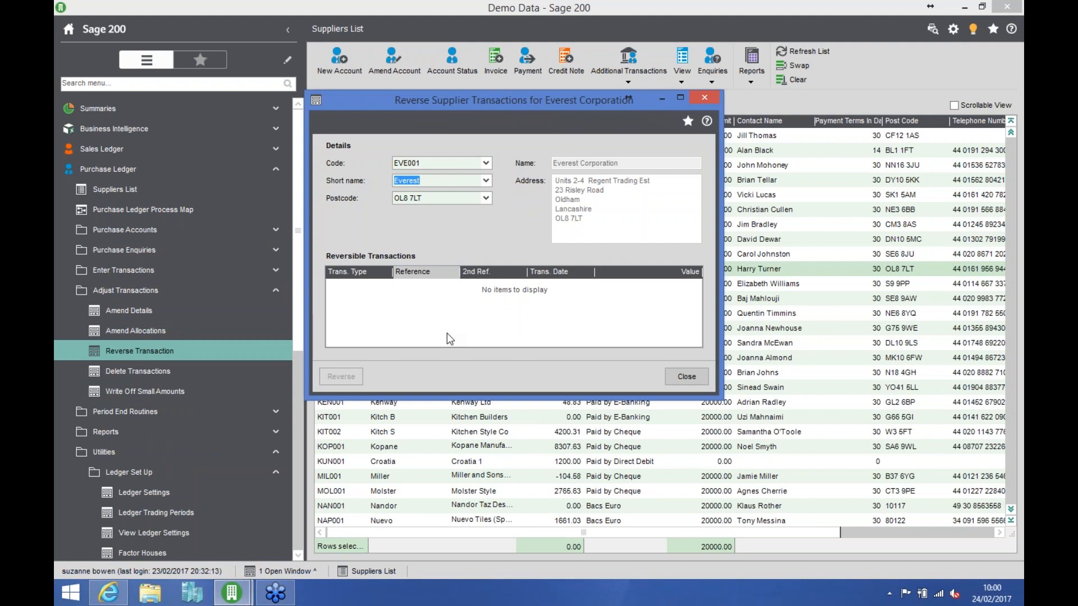
pyautogui.click(687, 377)
# Amend Everest Corporation's allocations by reversing both debit and credit items for payment chq 111, save, and close the window.
pyautogui.click(223, 337)
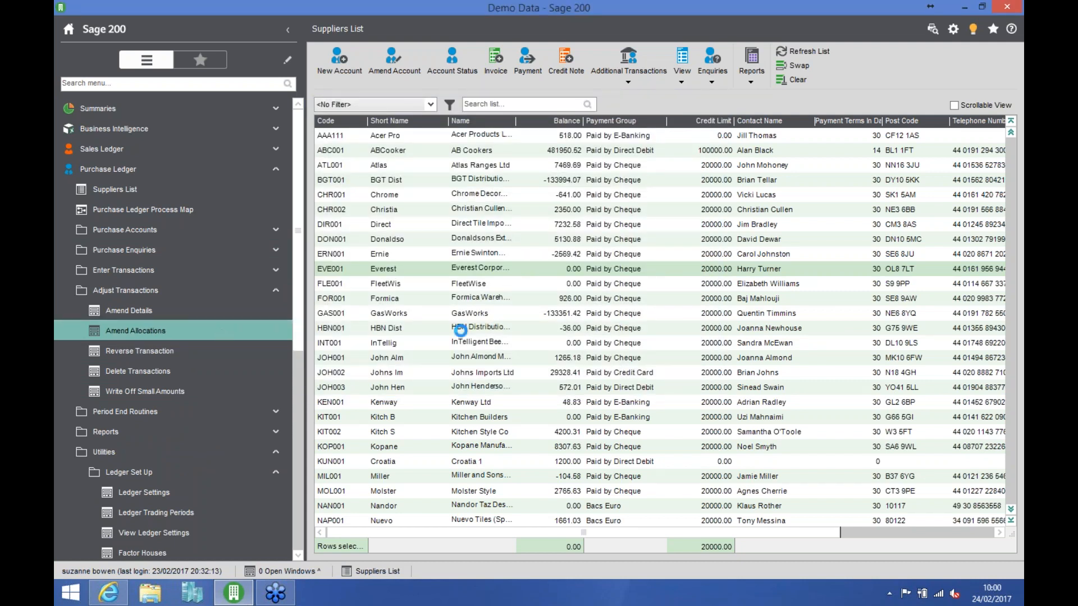
pyautogui.write('eve')
pyautogui.press('Tab')
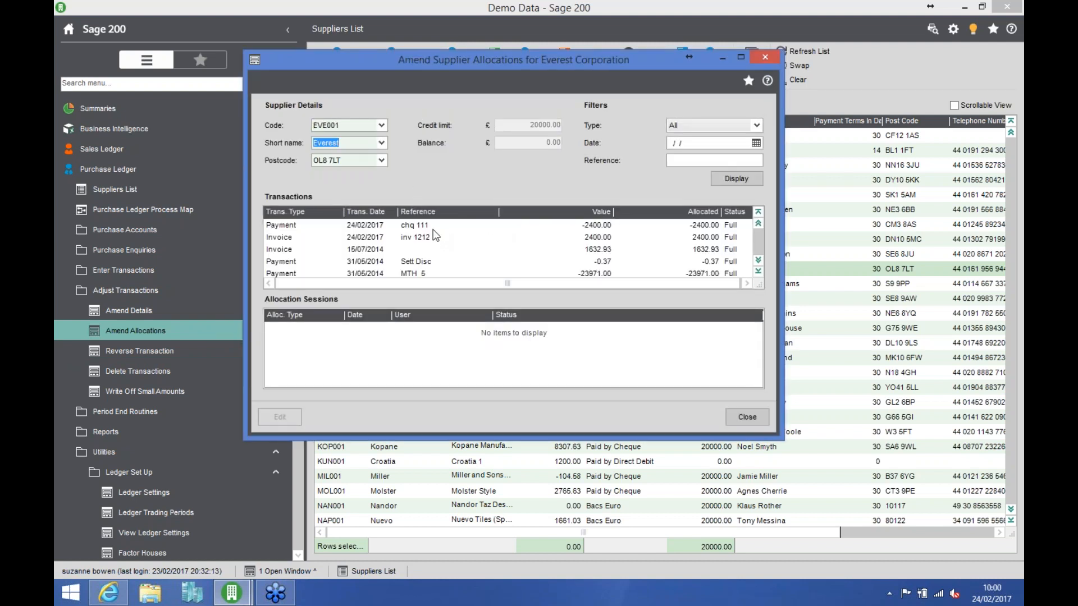
pyautogui.click(400, 229)
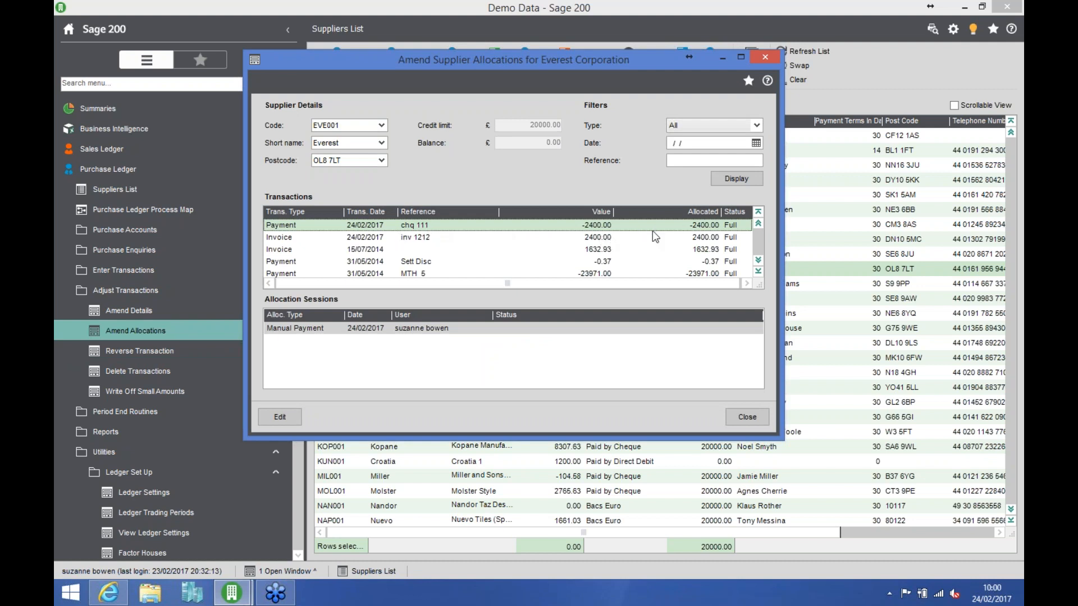
pyautogui.click(283, 417)
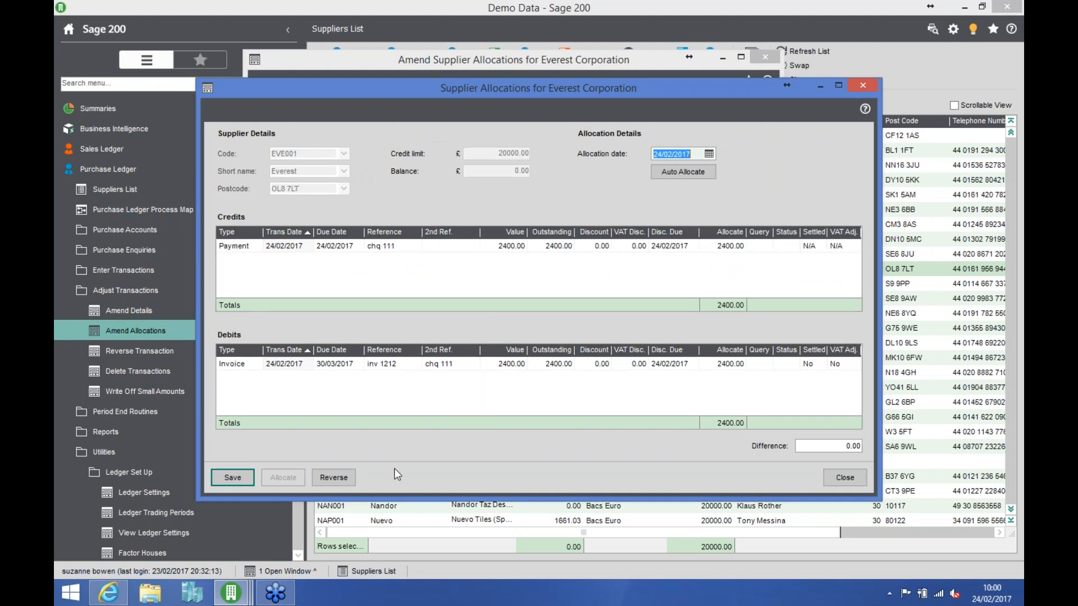
pyautogui.click(345, 480)
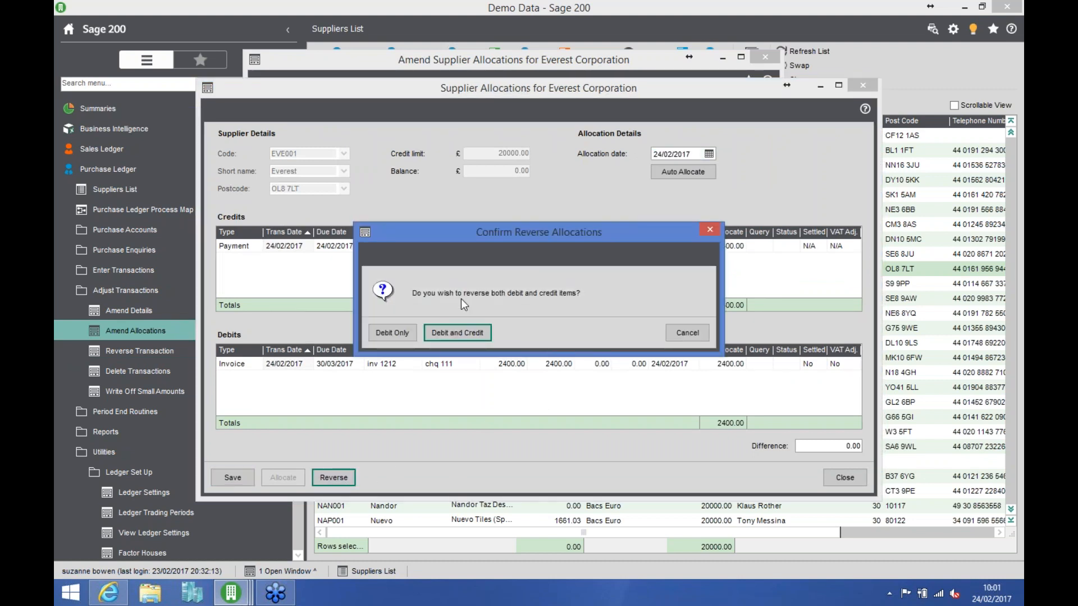
pyautogui.click(480, 334)
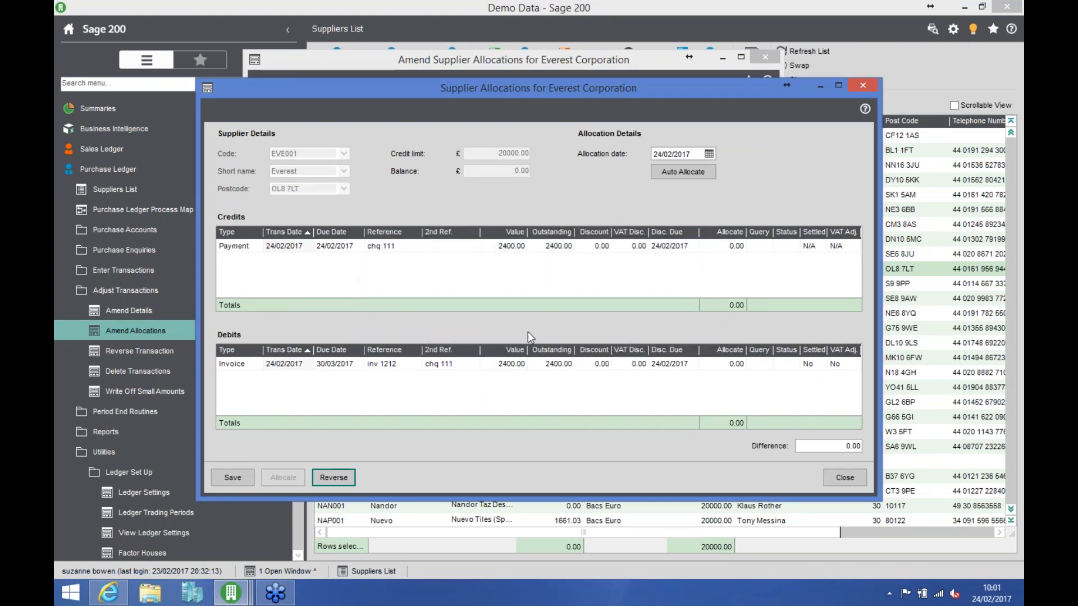
pyautogui.click(238, 477)
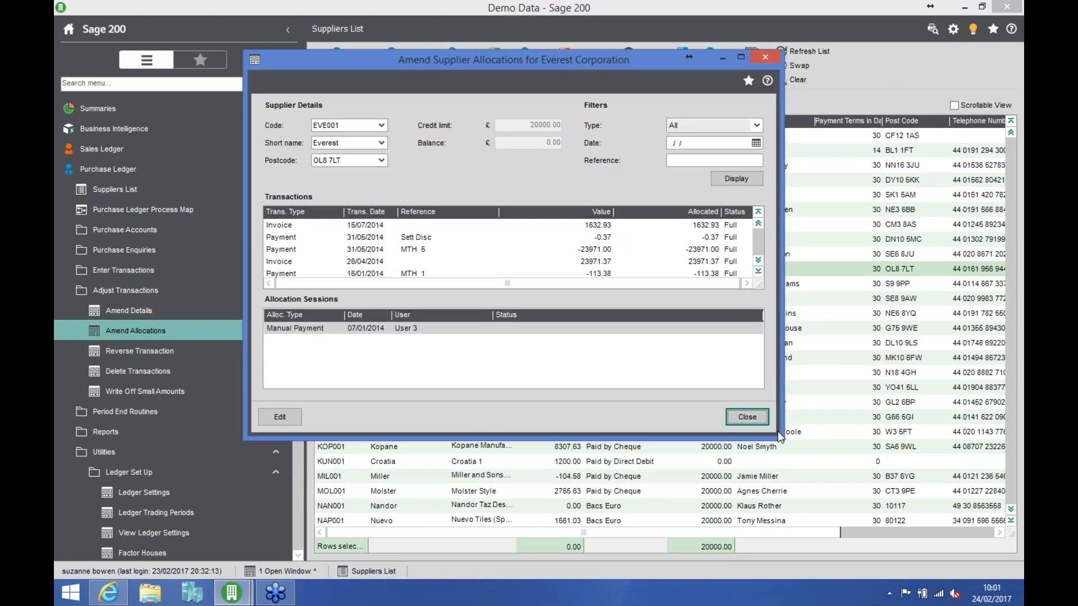
pyautogui.click(747, 417)
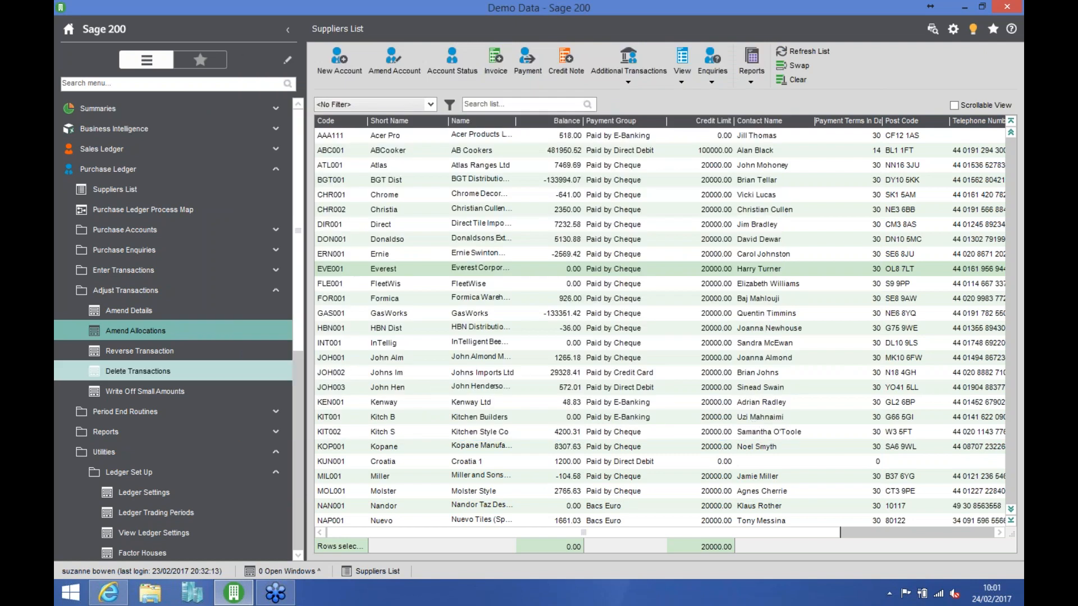
# Reverse payment chq 111 for supplier EVE001, Everest Corporation, entering Reverse as the second reference, and save the receipt.
pyautogui.click(219, 355)
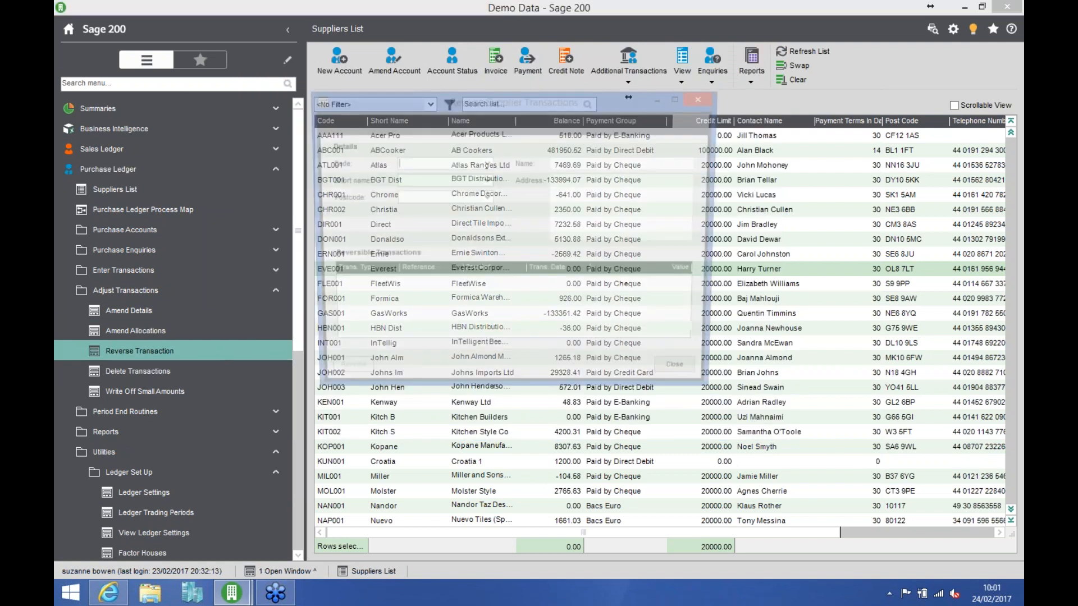
pyautogui.write('EVE001')
pyautogui.press('Tab')
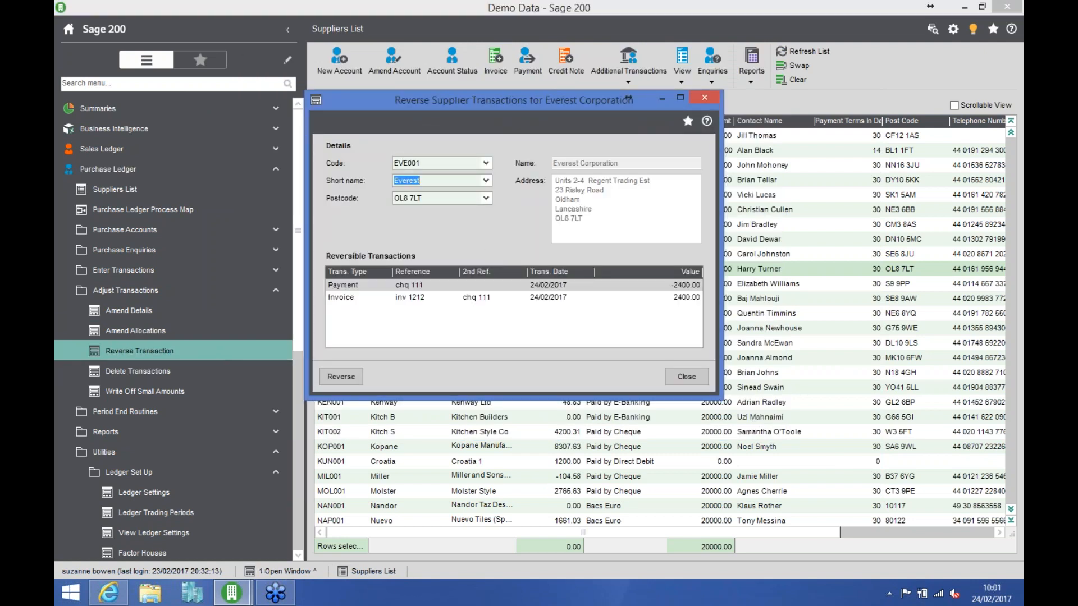
pyautogui.click(412, 287)
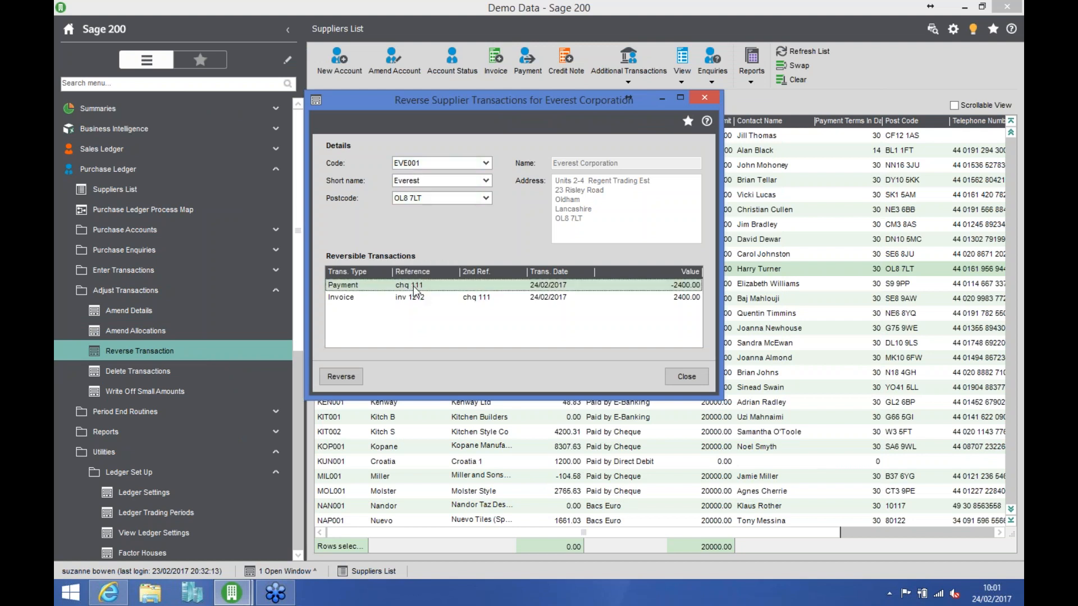
pyautogui.click(348, 381)
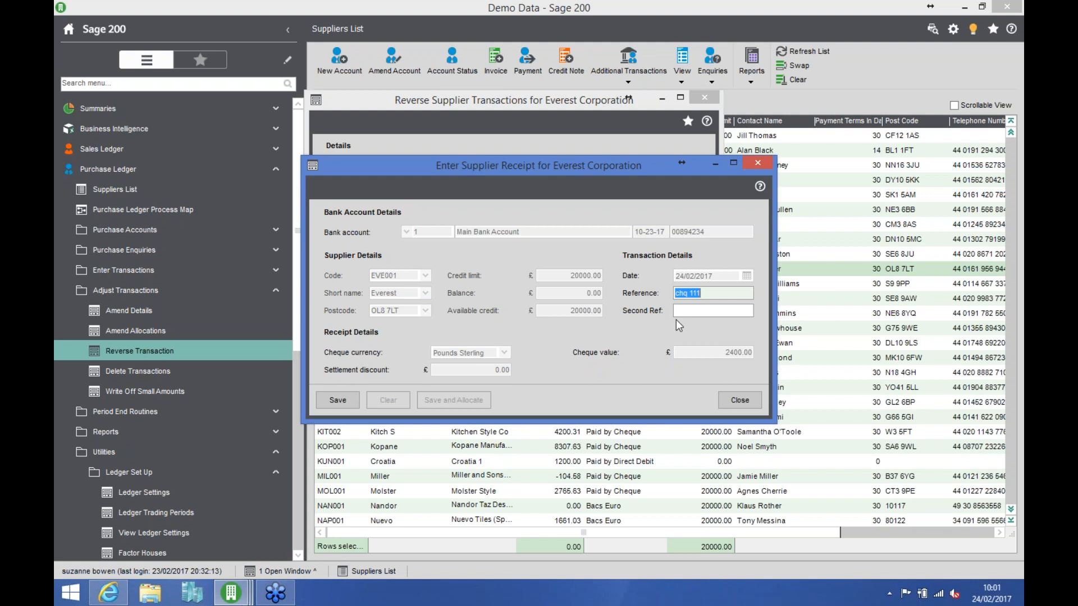
pyautogui.click(703, 312)
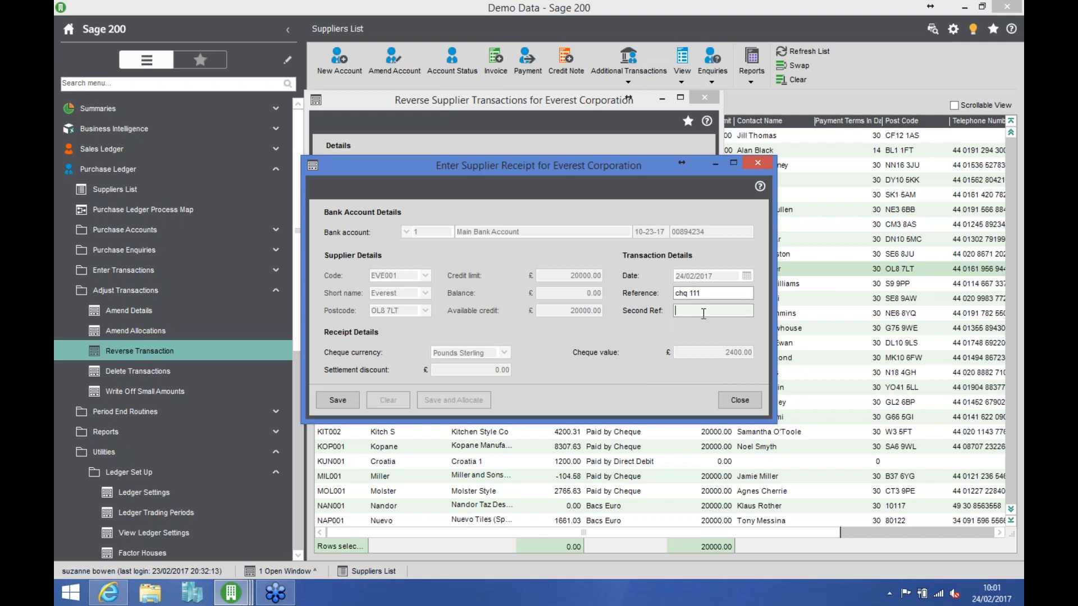
pyautogui.write('Reverse')
pyautogui.press('Tab')
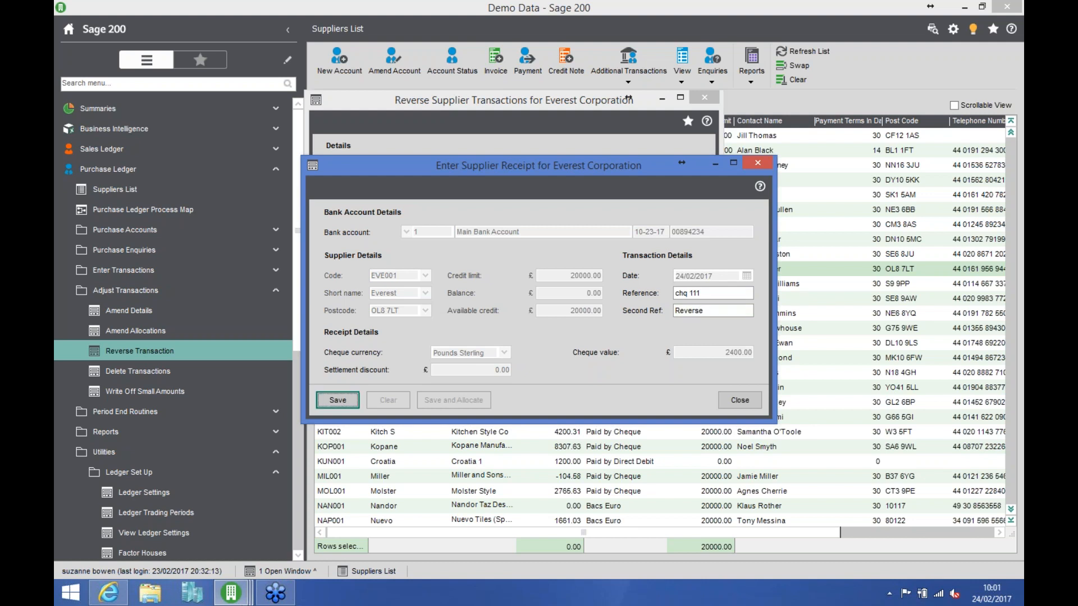
pyautogui.click(337, 400)
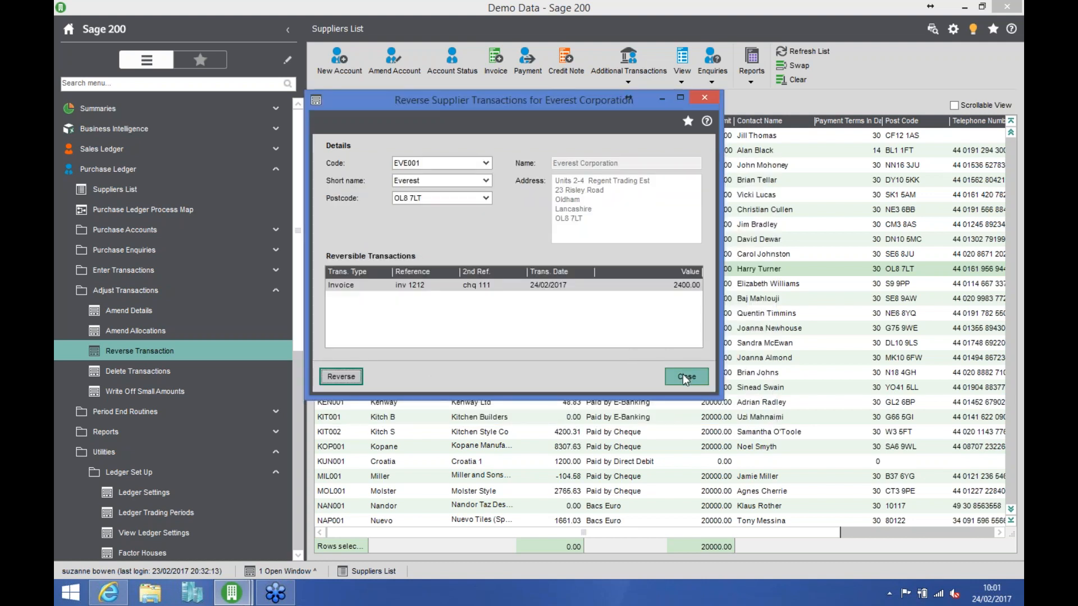
# Close the reversal window and examine Everest Corporation's current transactions in Transaction Enquiry, including fully allocated items, then close the enquiry.
pyautogui.click(681, 375)
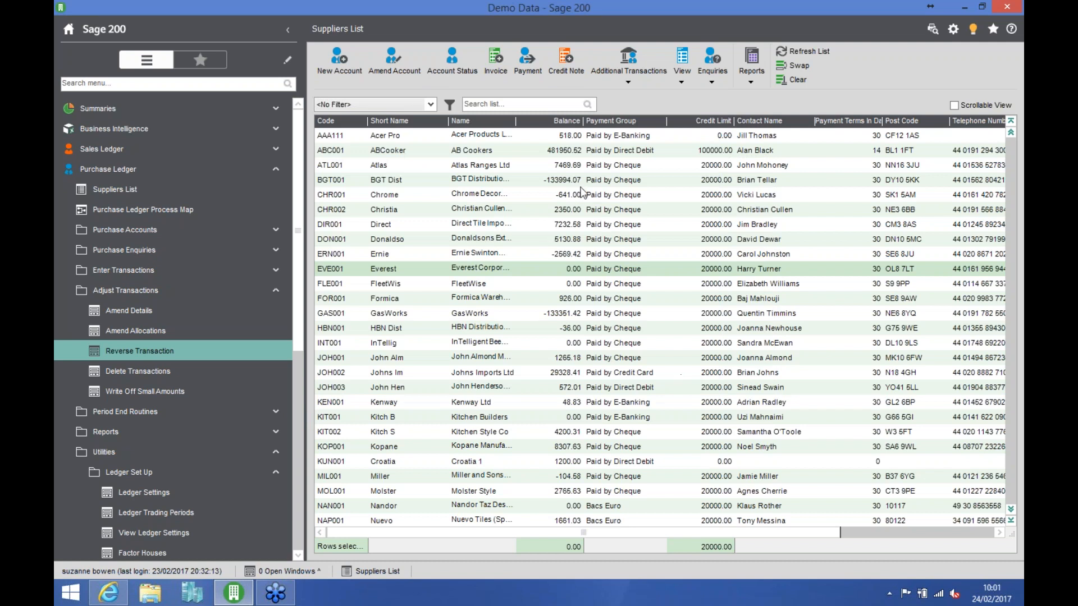
pyautogui.click(561, 270)
pyautogui.click(709, 82)
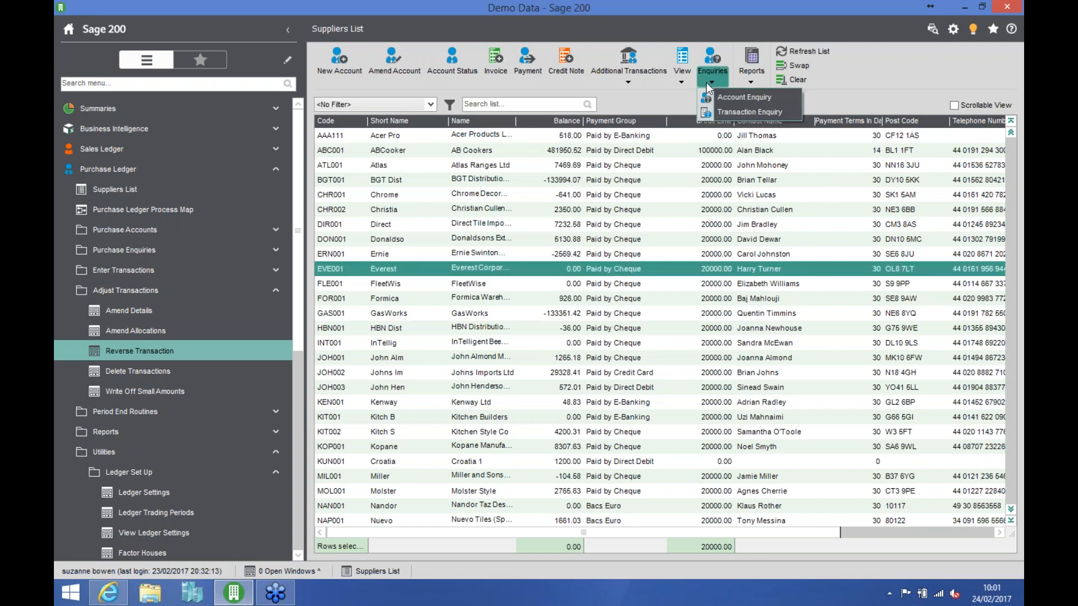
pyautogui.click(746, 111)
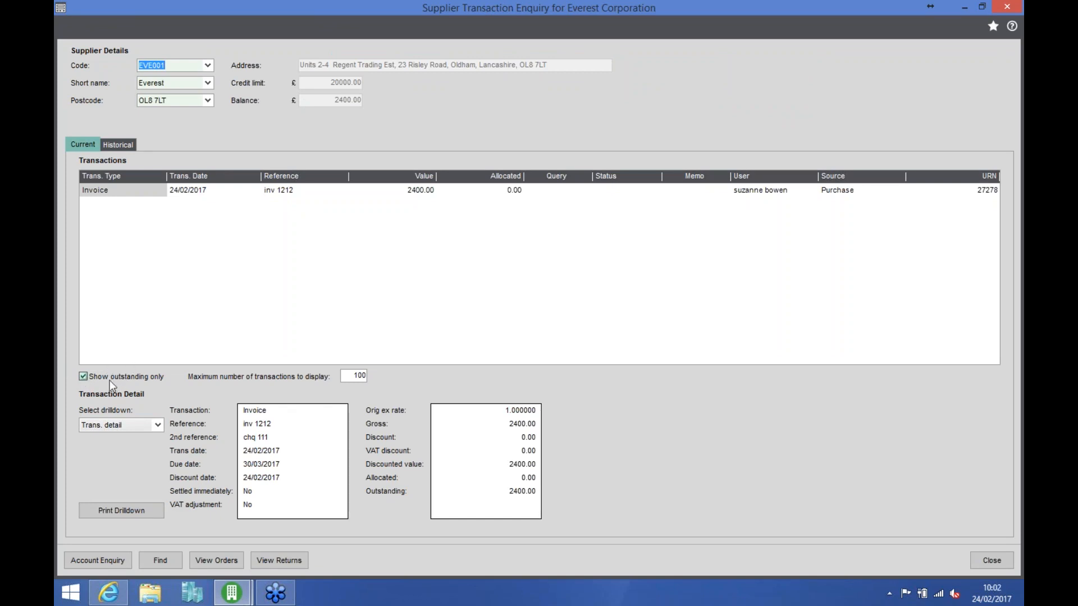
pyautogui.click(90, 380)
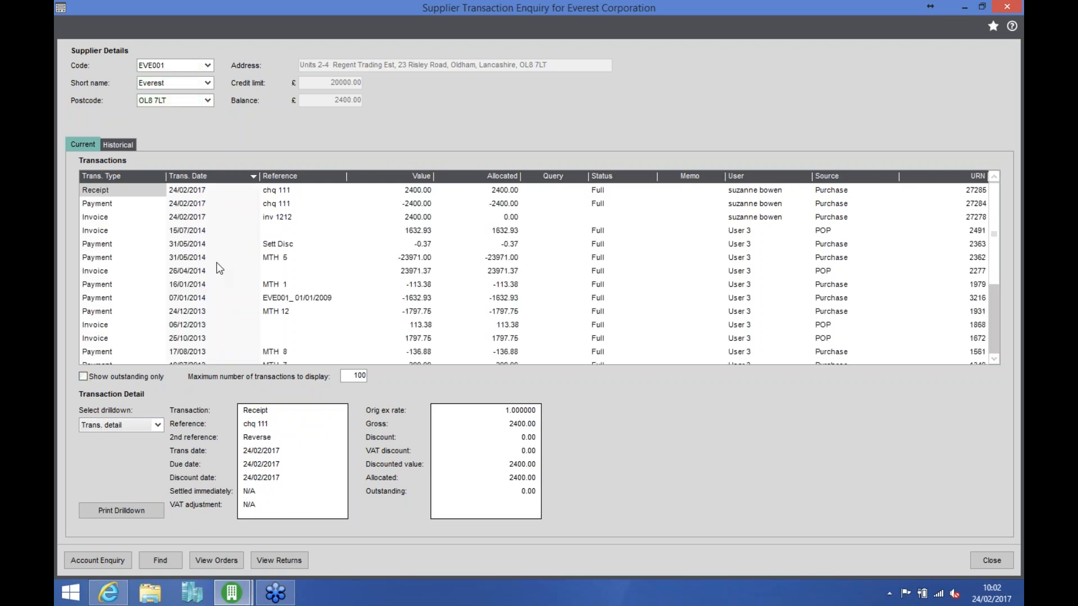
pyautogui.click(193, 204)
pyautogui.click(179, 191)
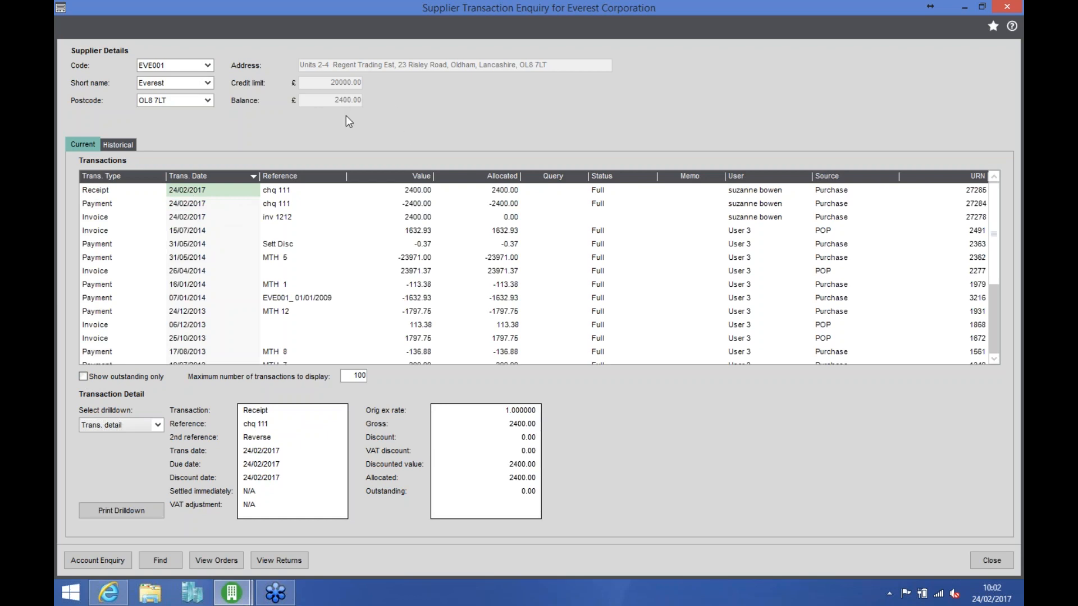
pyautogui.click(426, 217)
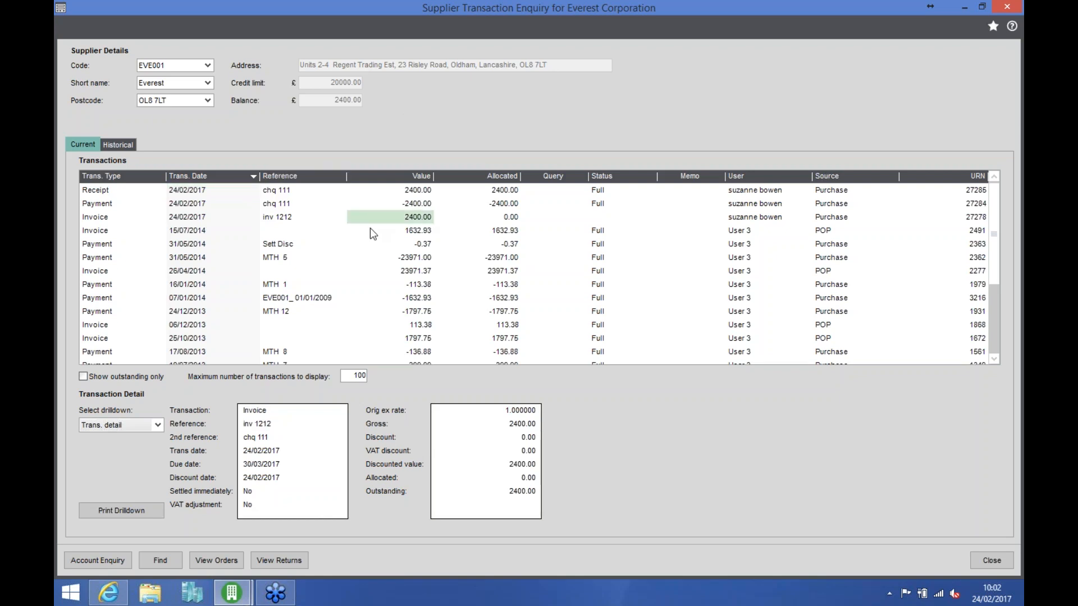
pyautogui.click(989, 560)
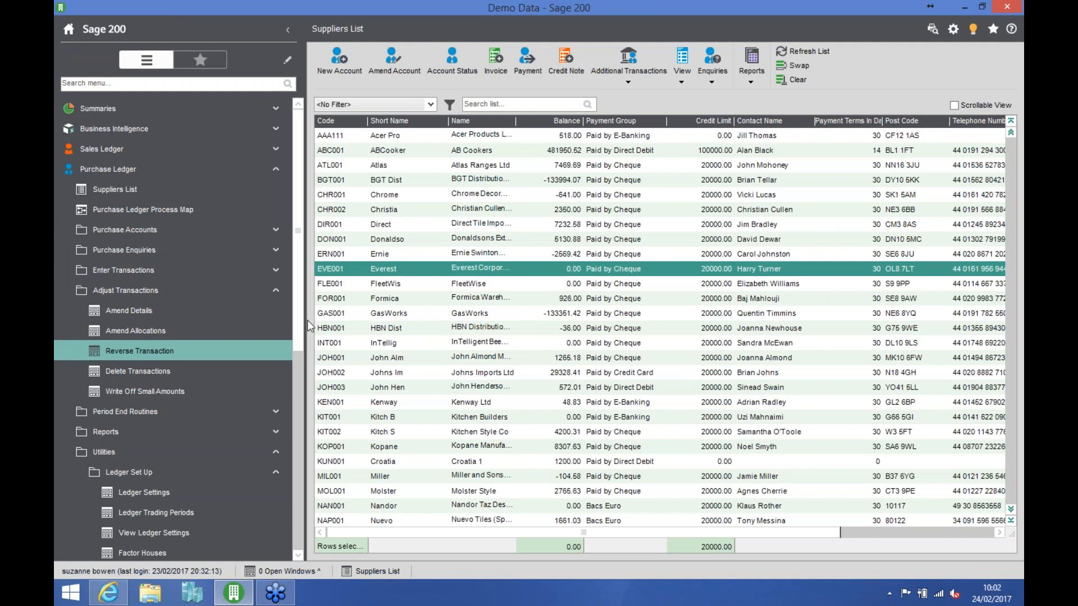
# Run the period-end supplier Account Maintenance to archive Open Item/Auto Allocation account transactions up to 31/03/2016.
pyautogui.click(238, 297)
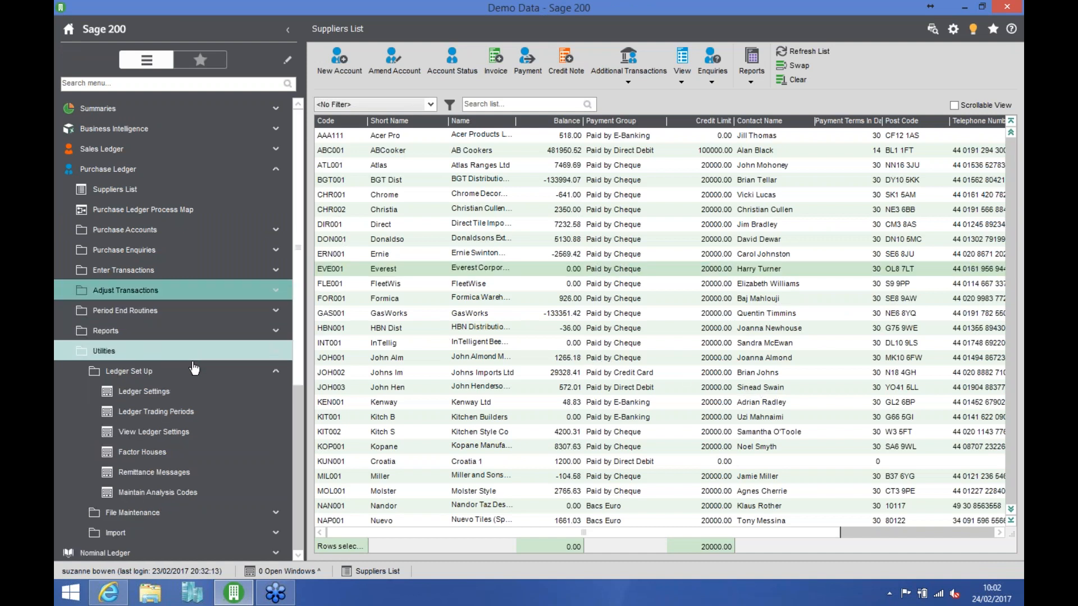
pyautogui.click(192, 375)
pyautogui.click(170, 356)
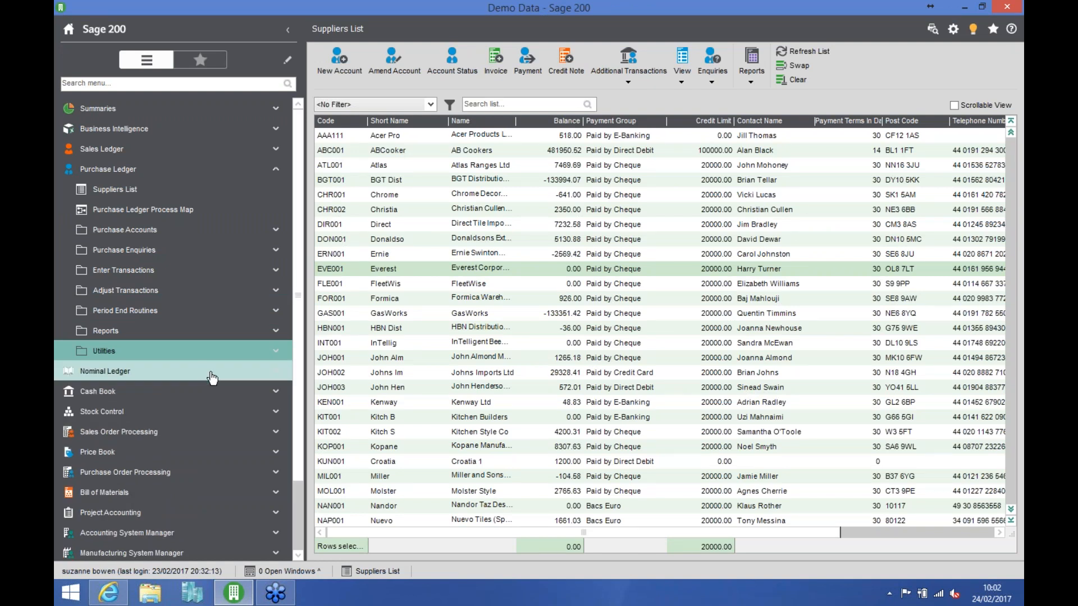
pyautogui.click(150, 311)
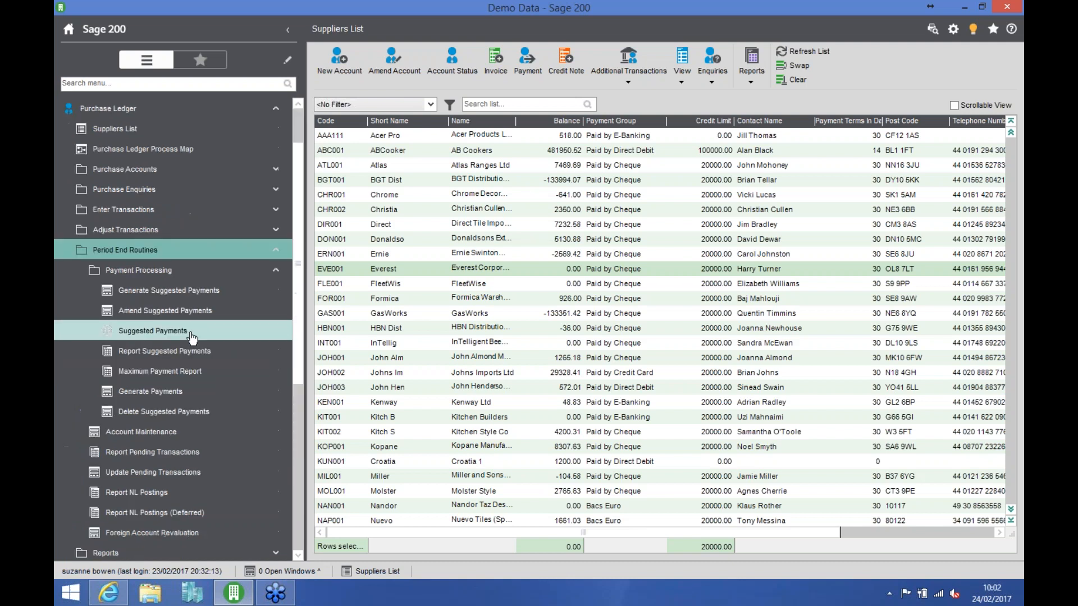
pyautogui.click(168, 270)
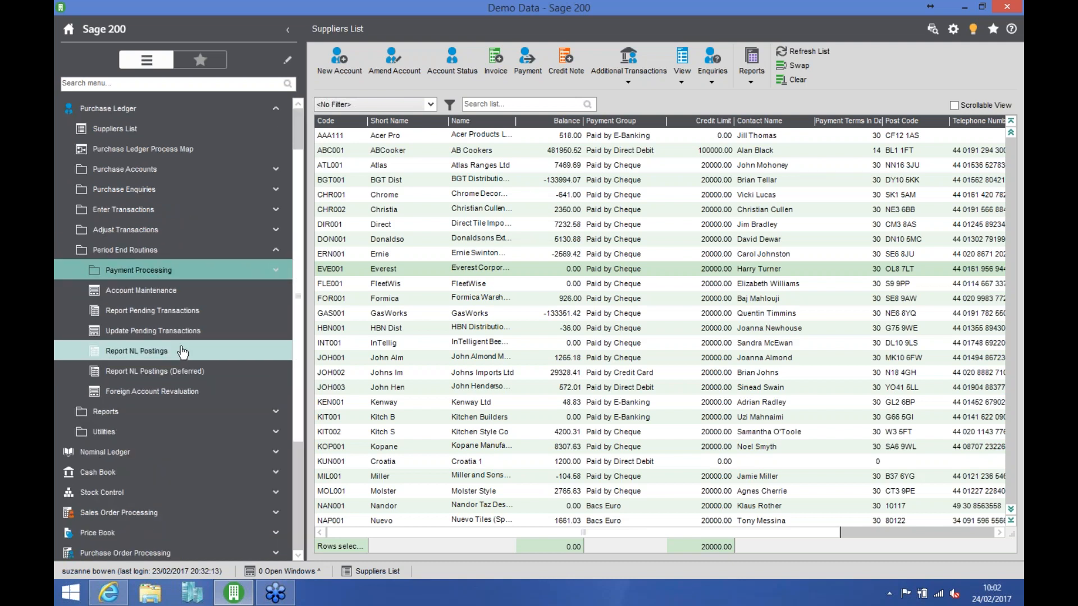
pyautogui.click(162, 291)
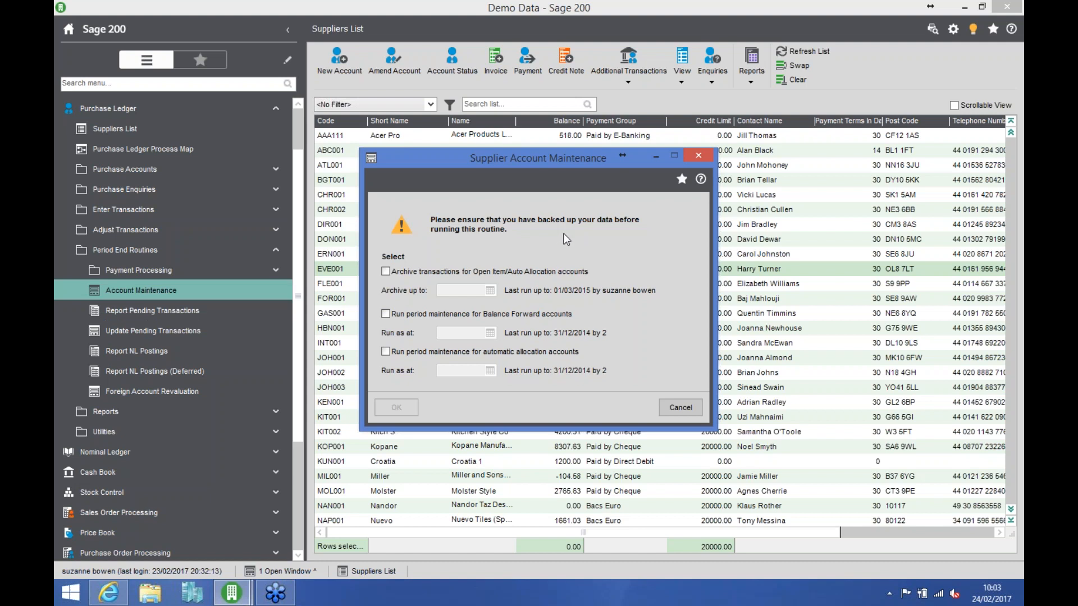
pyautogui.click(386, 271)
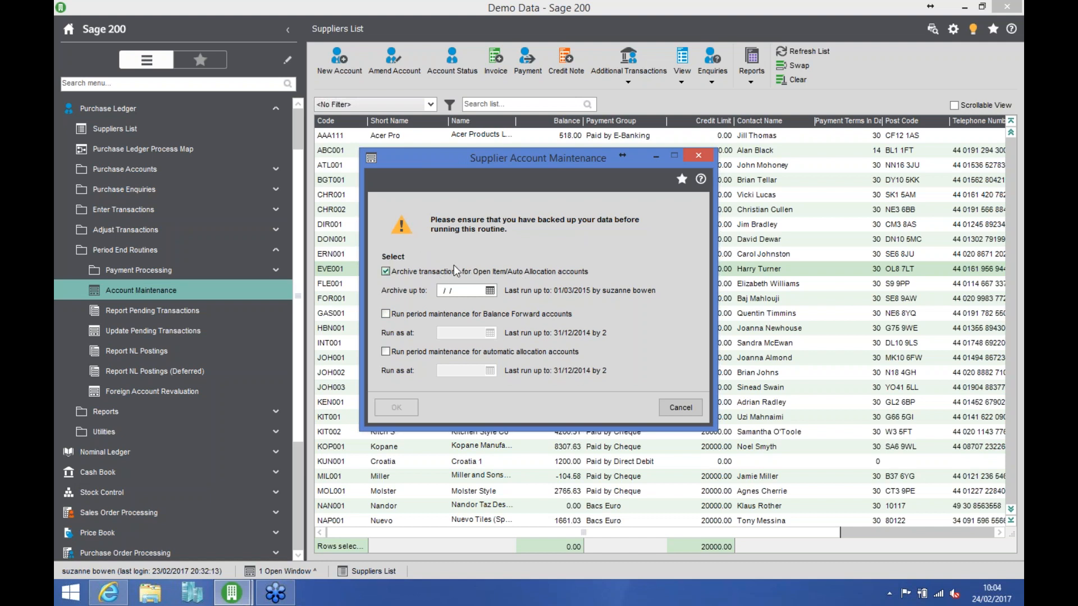
pyautogui.click(470, 290)
pyautogui.write('31/03/16')
pyautogui.press('Tab')
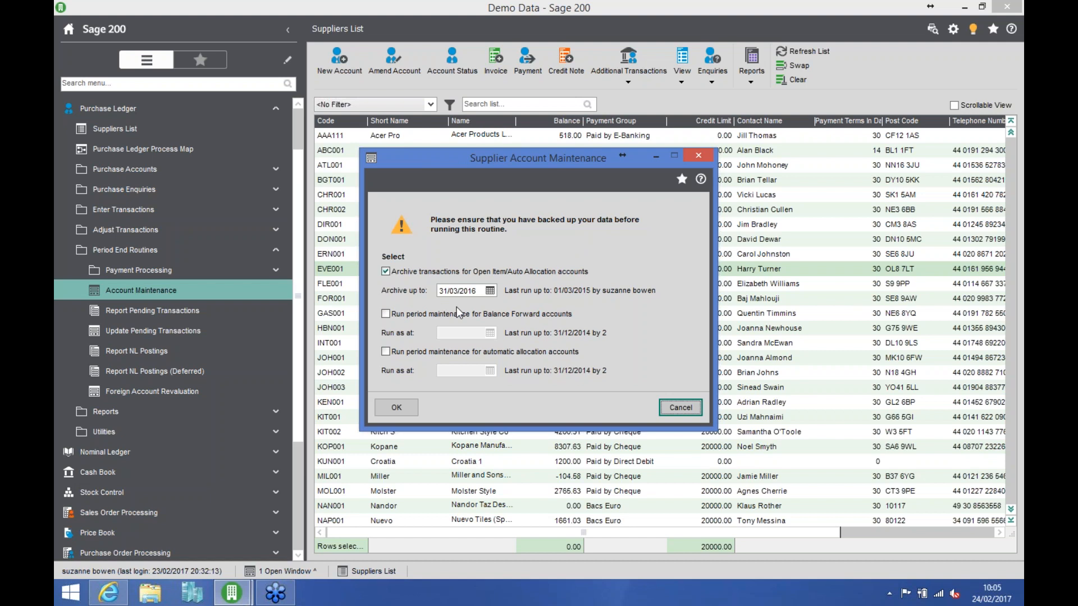
pyautogui.click(393, 407)
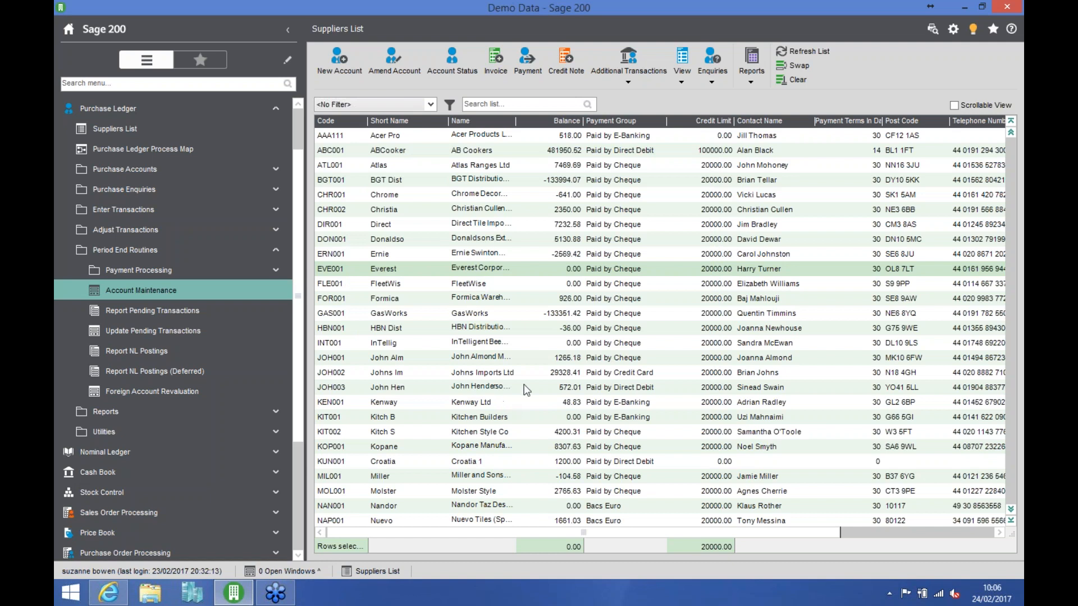
# Compare AB Cookers' current and historical transactions in Transaction Enquiry, and close the enquiry.
pyautogui.click(486, 153)
pyautogui.click(722, 80)
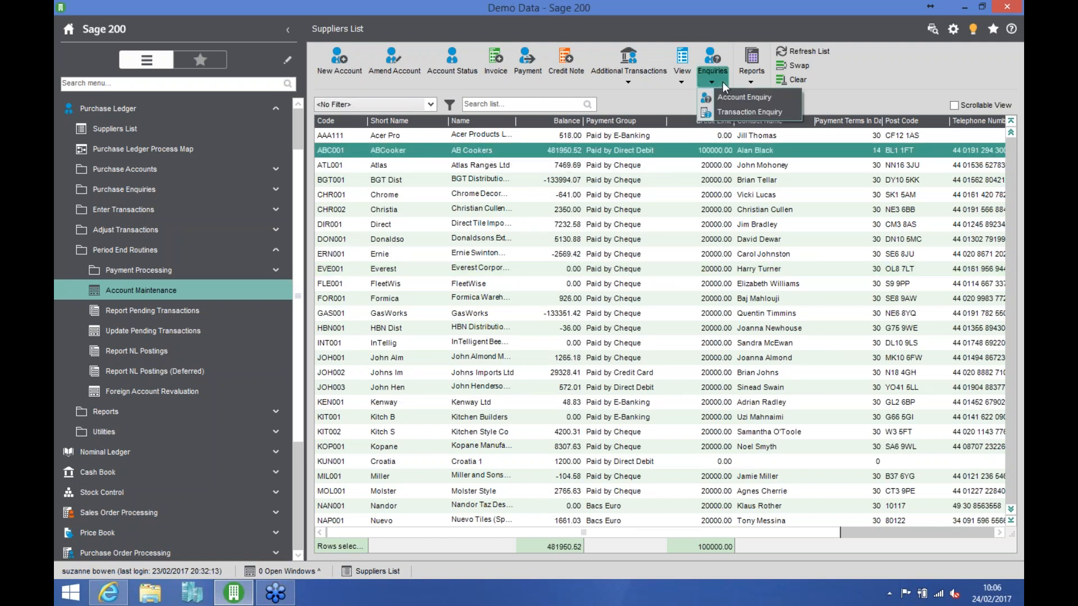
pyautogui.click(732, 112)
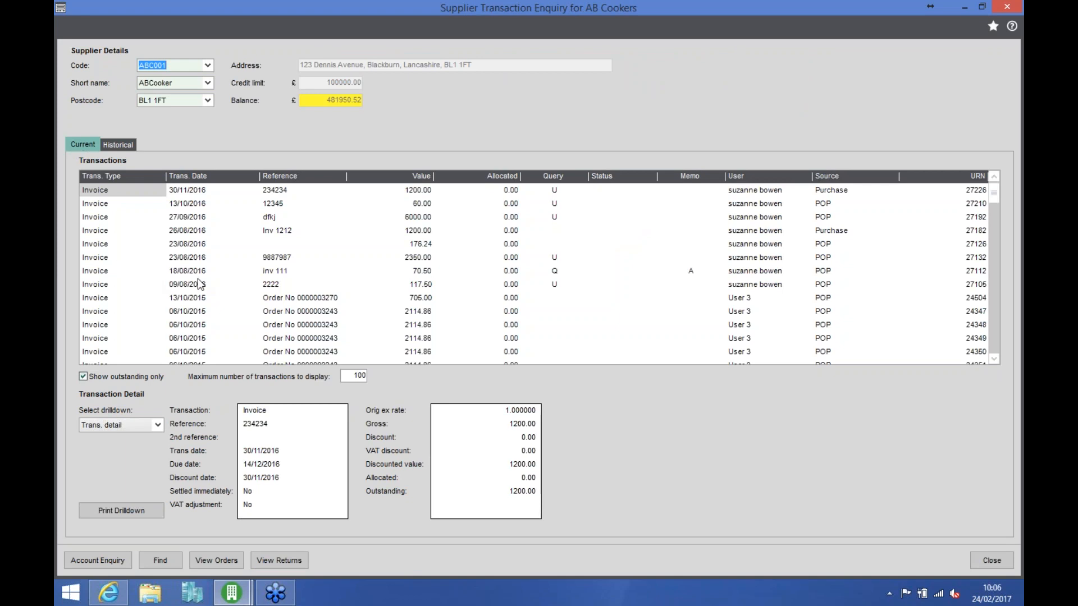
pyautogui.click(121, 147)
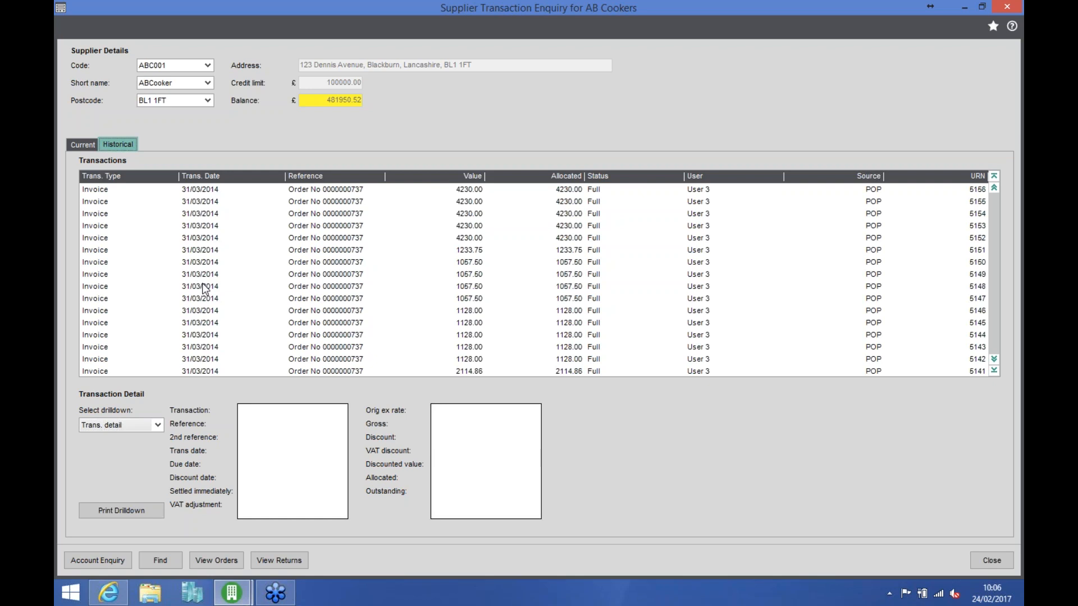
pyautogui.click(82, 145)
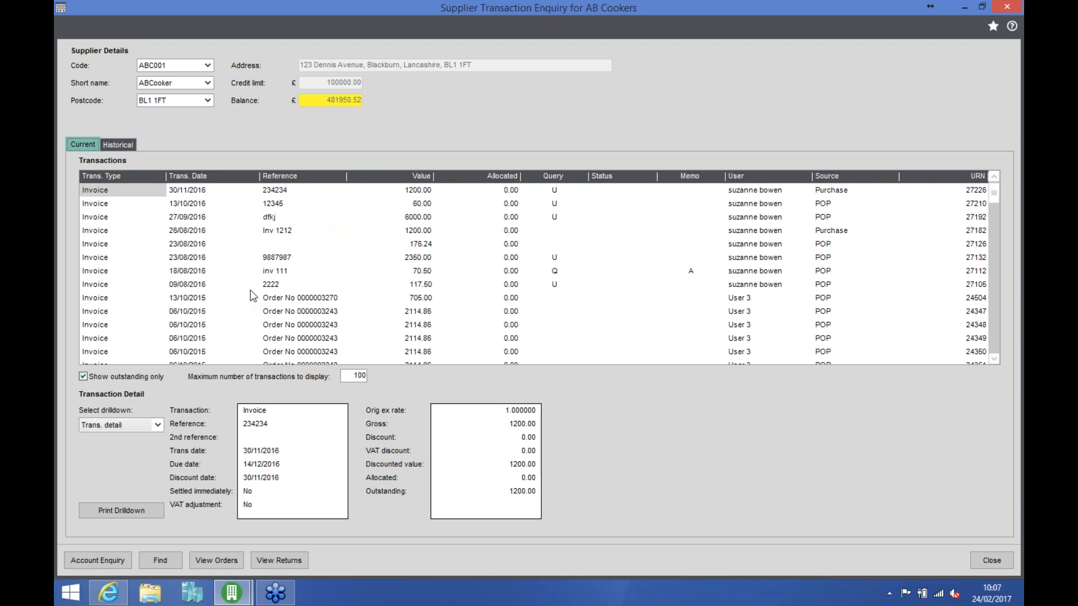
pyautogui.click(127, 146)
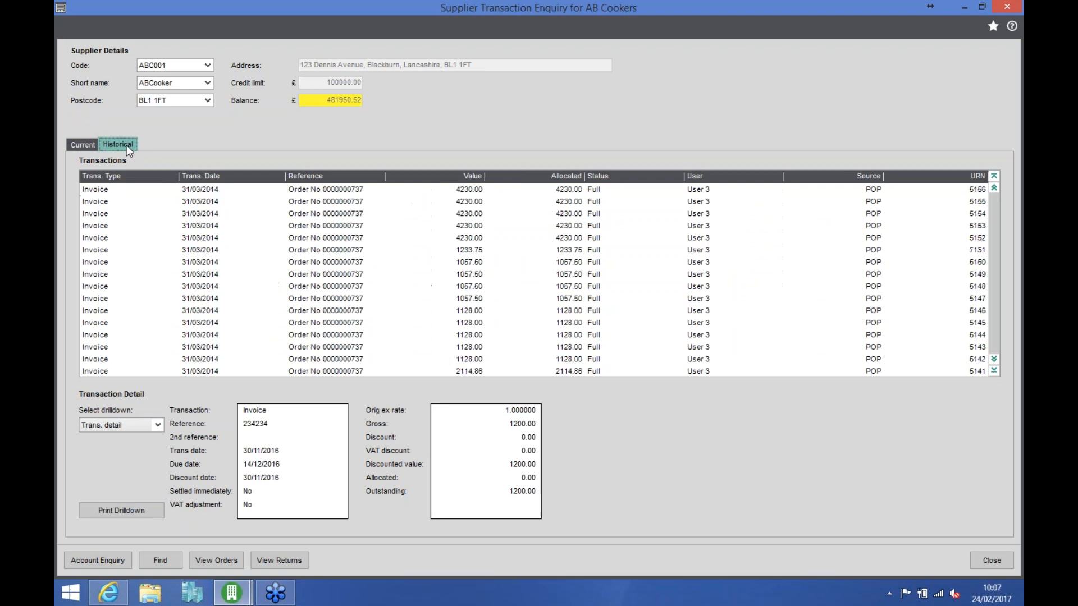
pyautogui.click(991, 560)
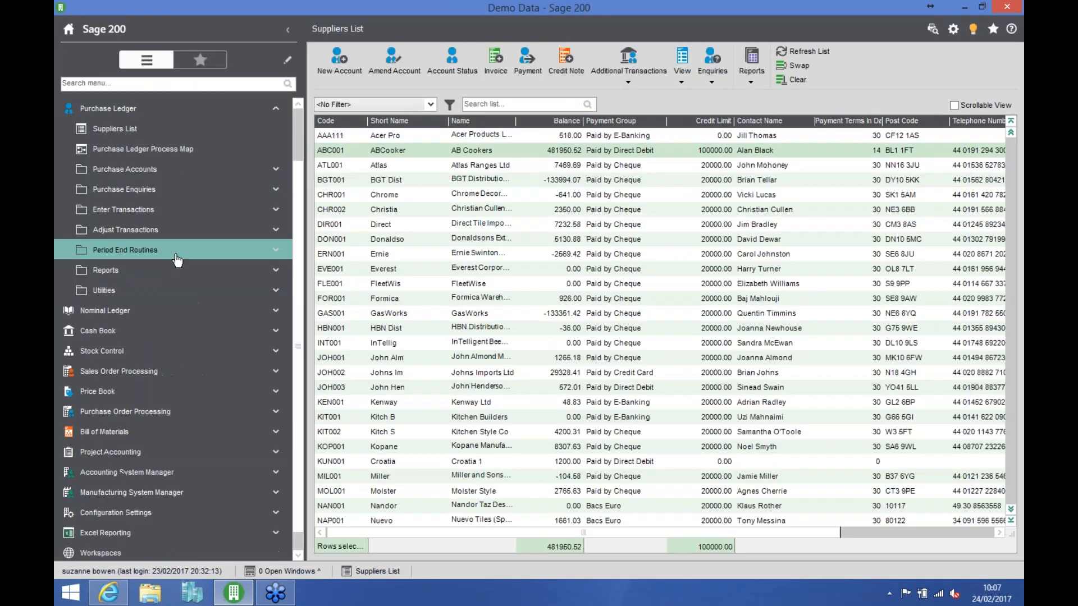
# Set Purge Transactions to cover all supplier accounts from 01/01/2001 to 31/12/2010, and close the window without deleting anything.
pyautogui.click(200, 298)
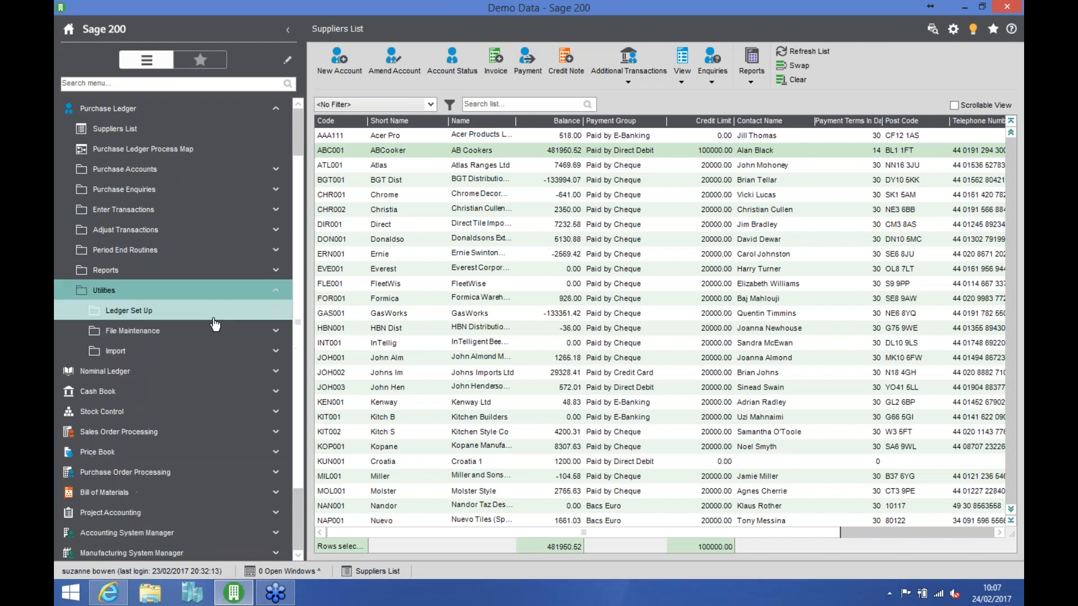
pyautogui.click(187, 335)
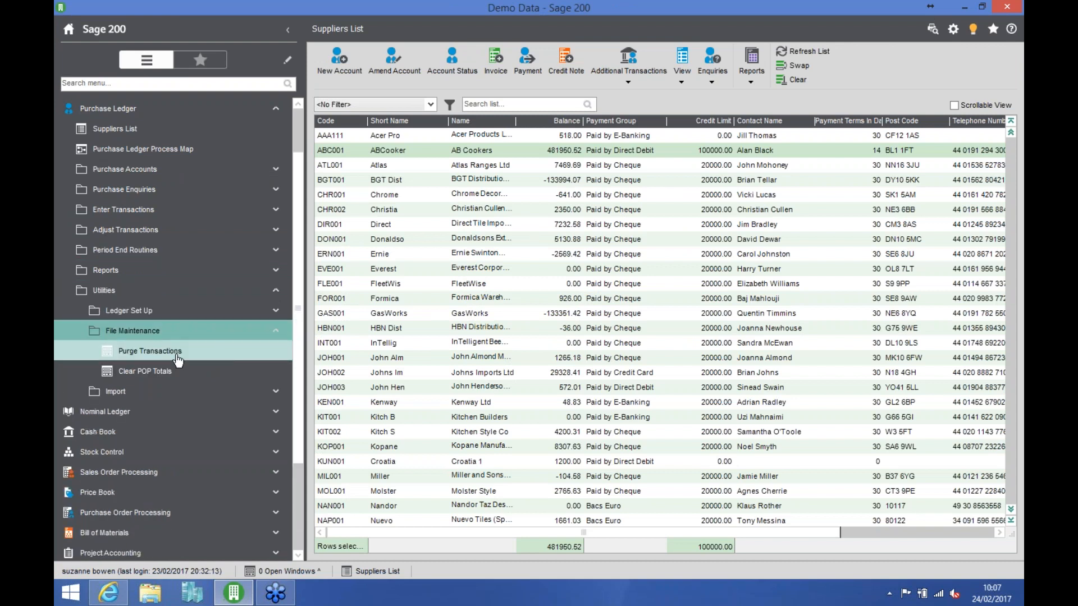
pyautogui.click(224, 351)
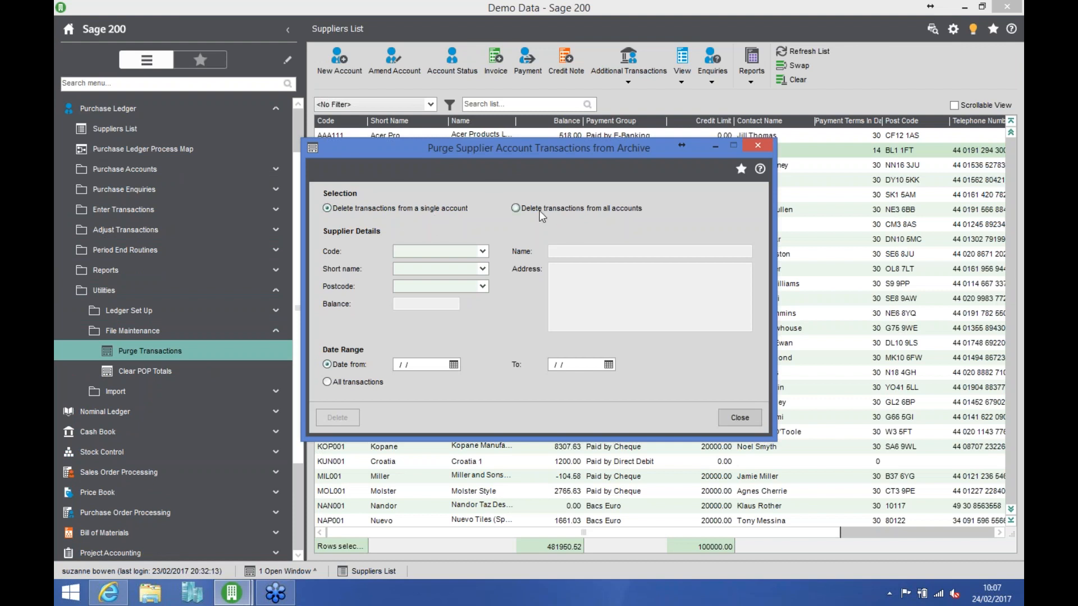
pyautogui.click(515, 208)
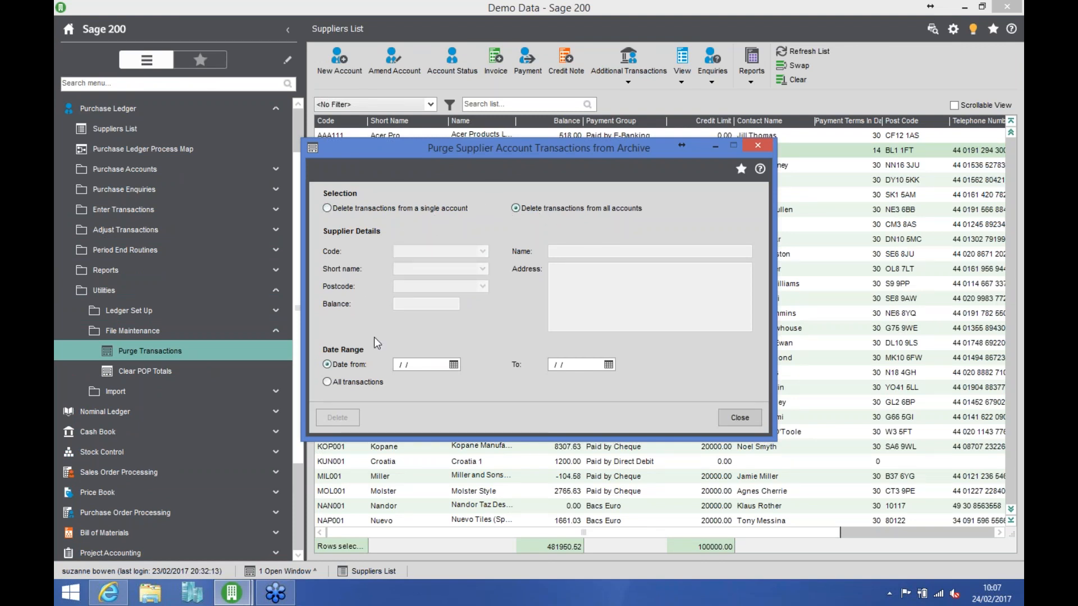
pyautogui.click(422, 361)
pyautogui.write('01/01/2001')
pyautogui.press('Tab')
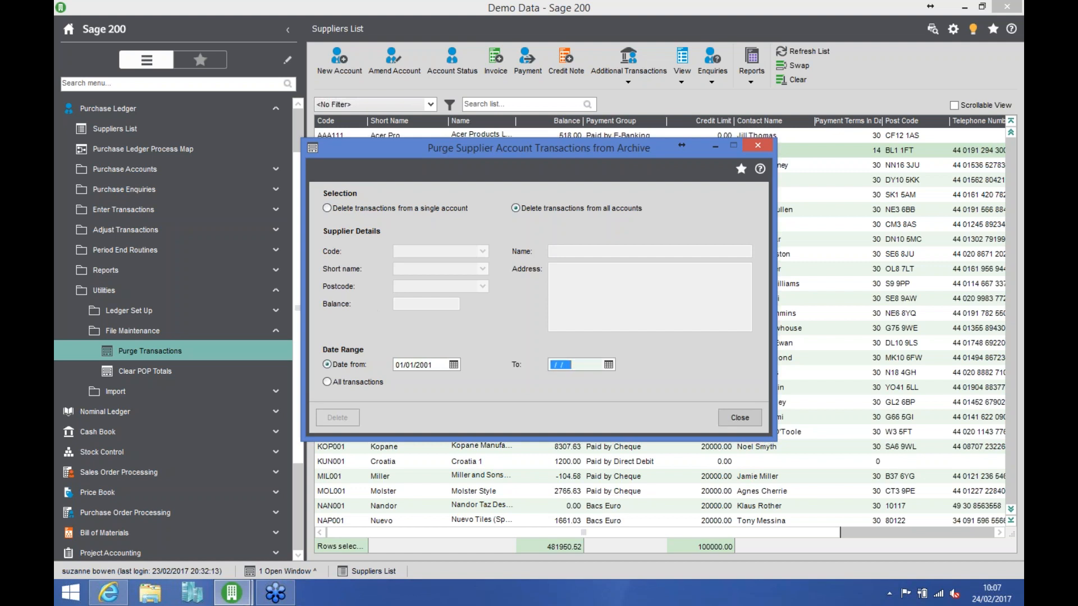
pyautogui.write('31/12/2010')
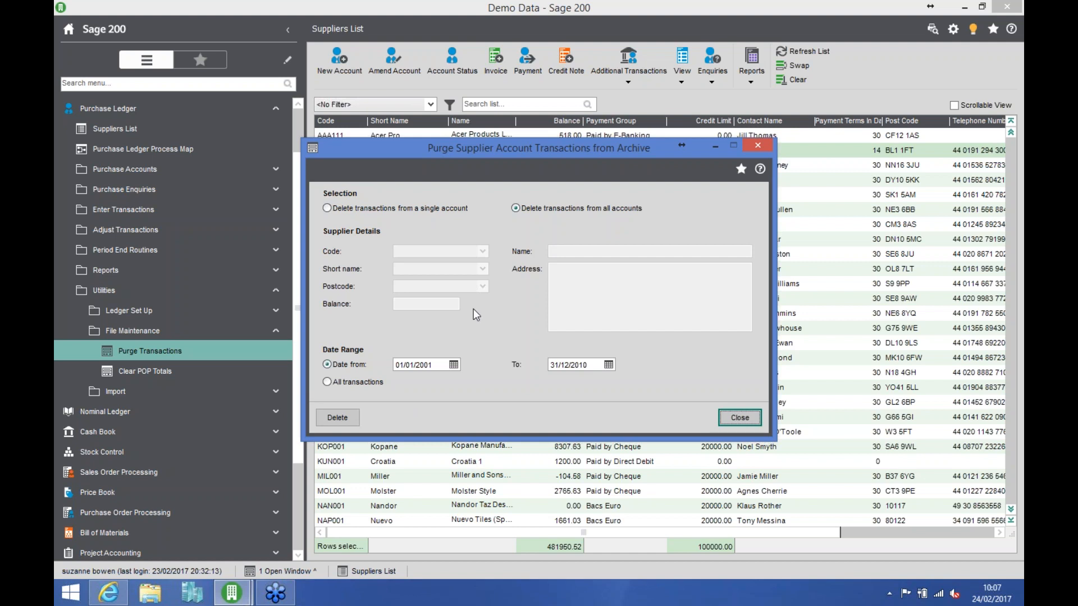
pyautogui.click(733, 416)
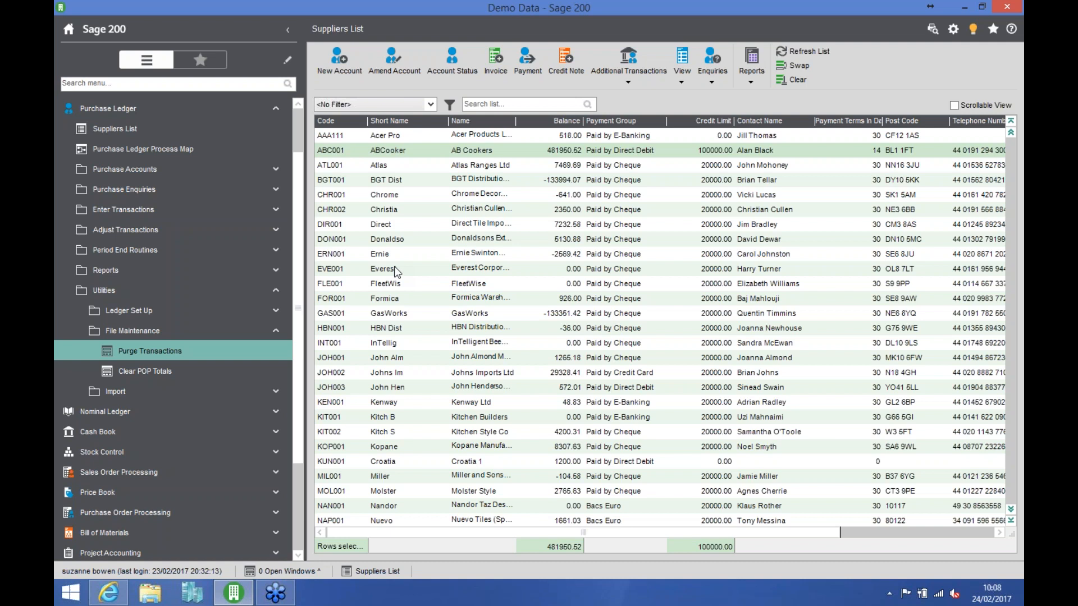
pyautogui.click(1009, 31)
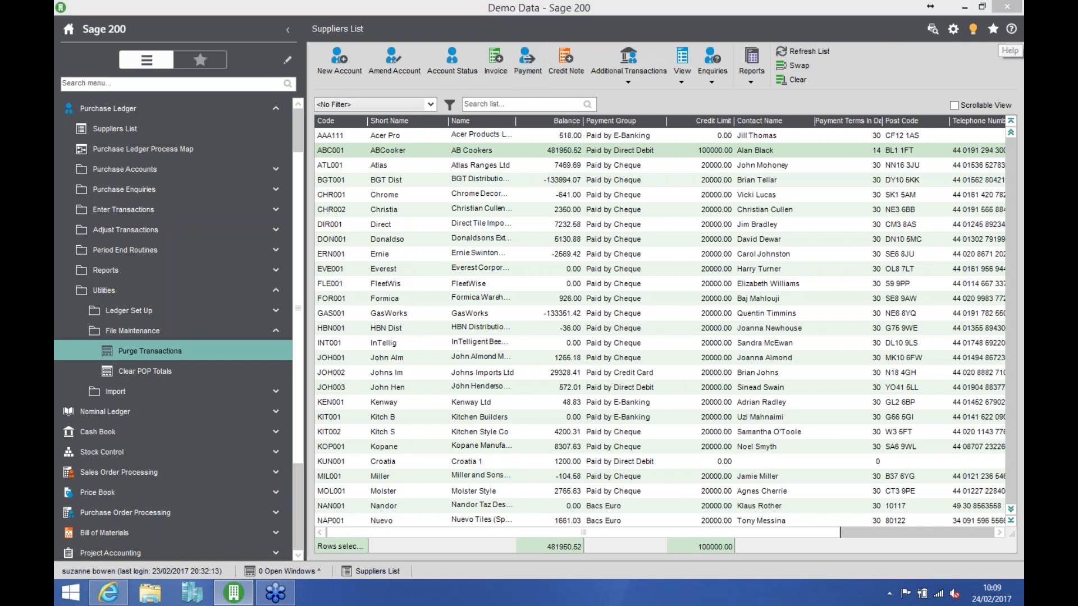